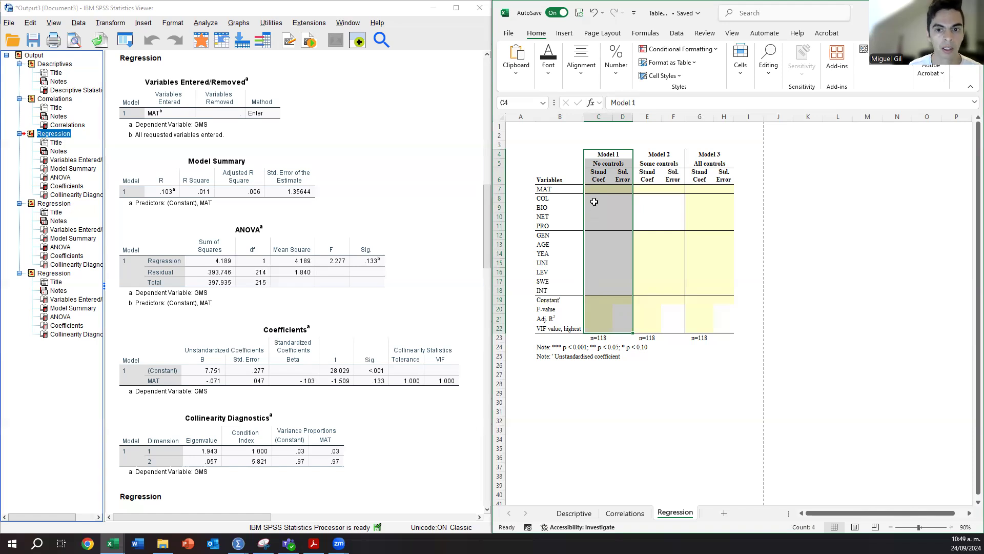
key("shift+BackSpace")
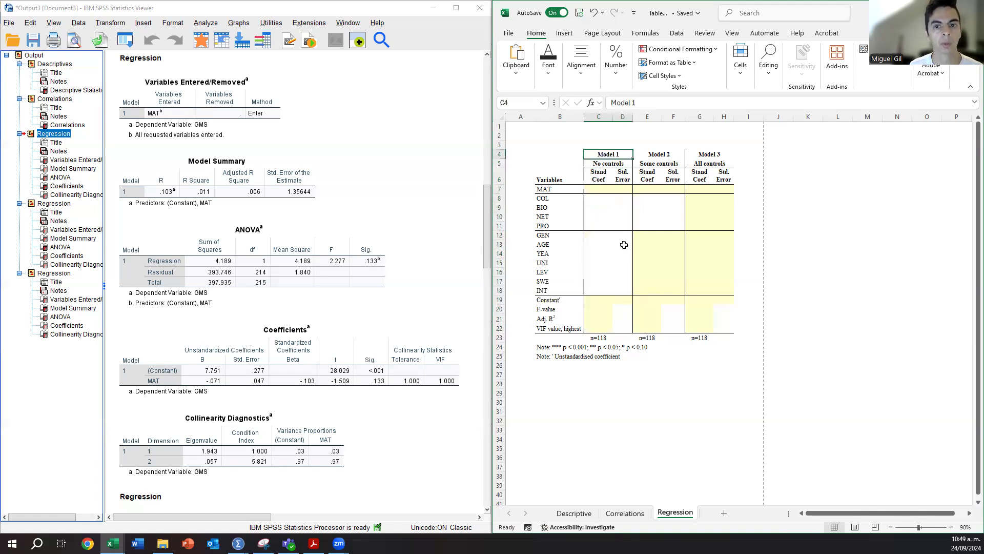
key("Down")
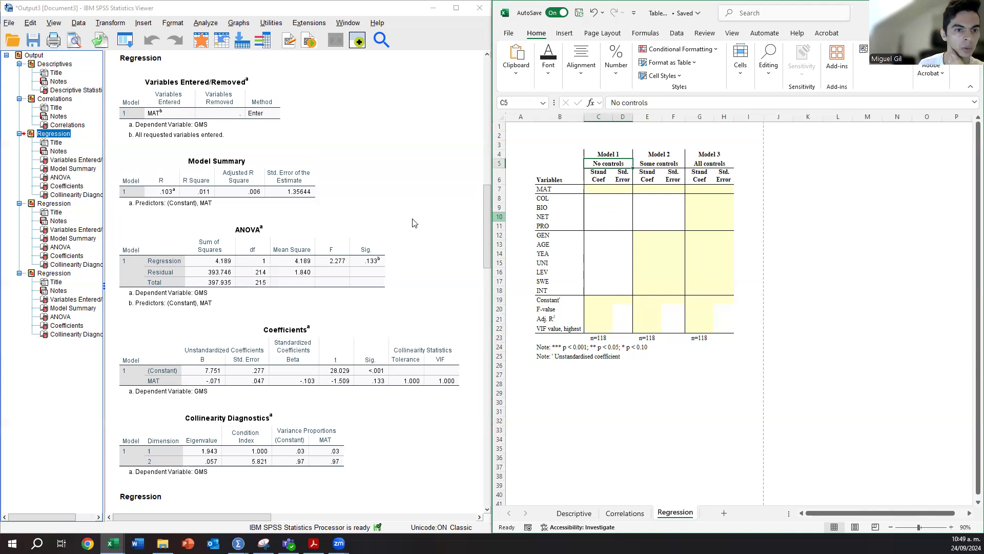
left_click(129, 107)
left_click(64, 133)
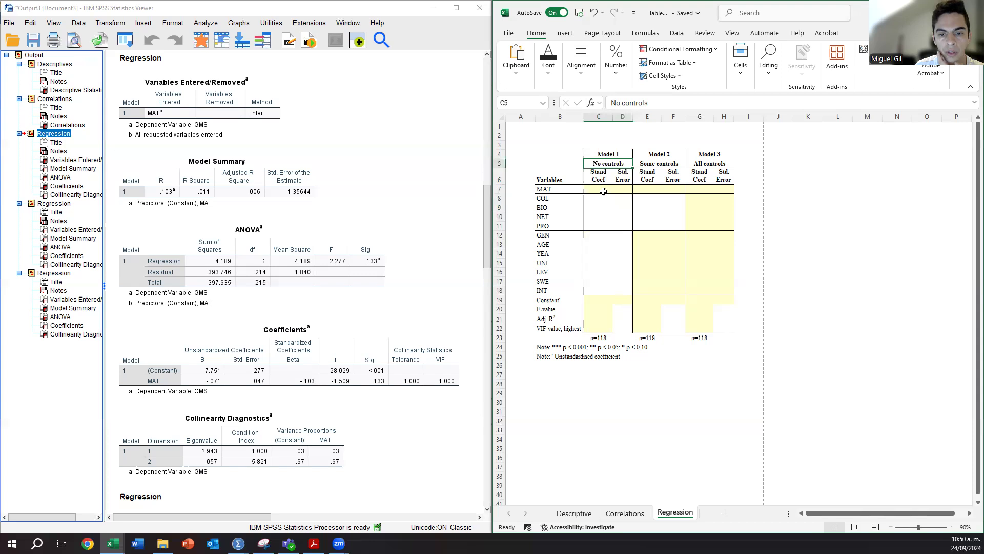
left_click(605, 302)
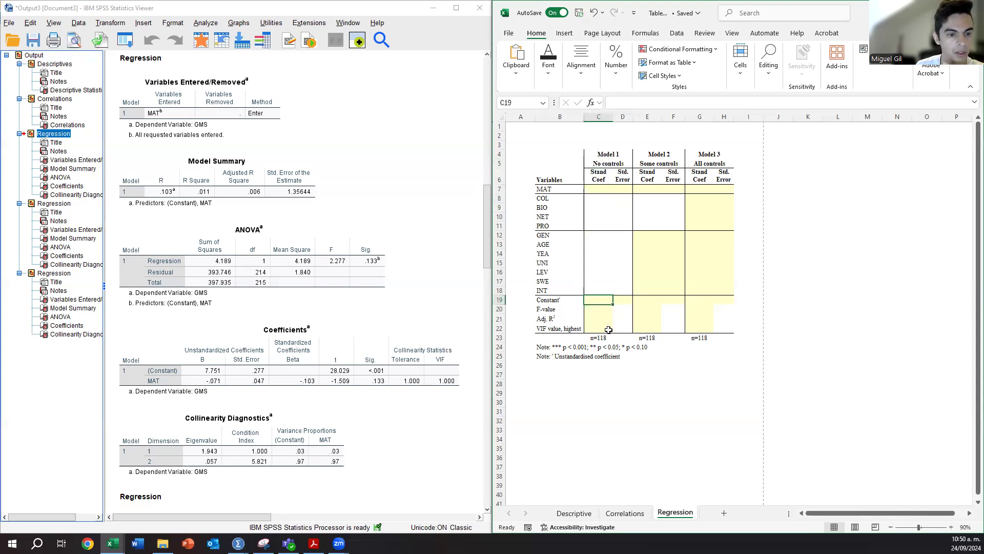
left_click(601, 328)
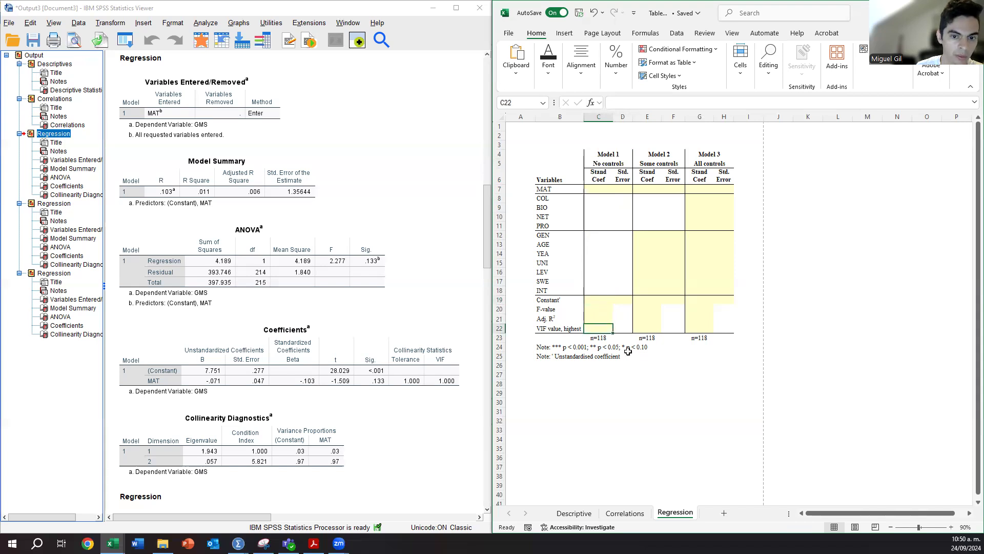
- Enter 2.277 from the first regression's ANOVA table as Model 1's F-value in the Excel regression table
left_click(600, 309)
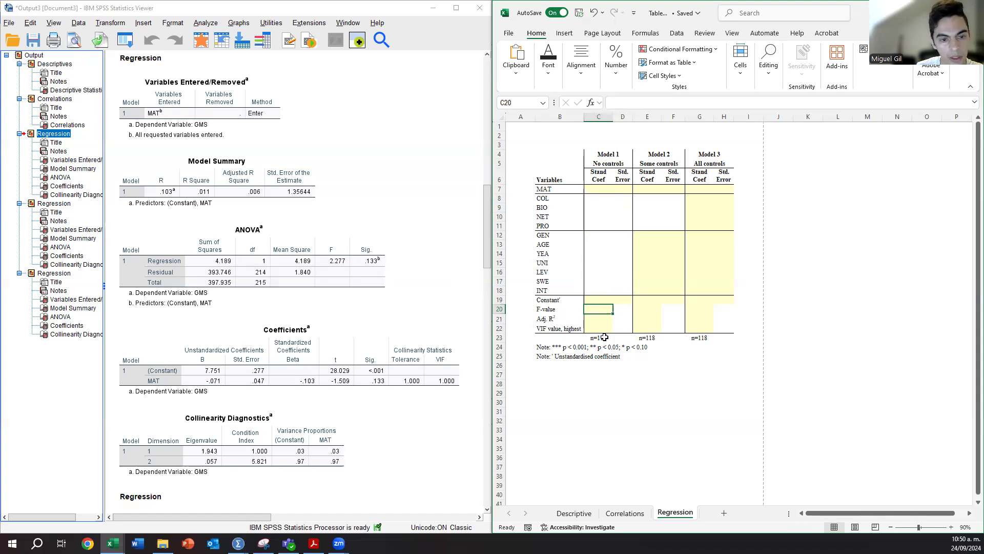
left_click(372, 272)
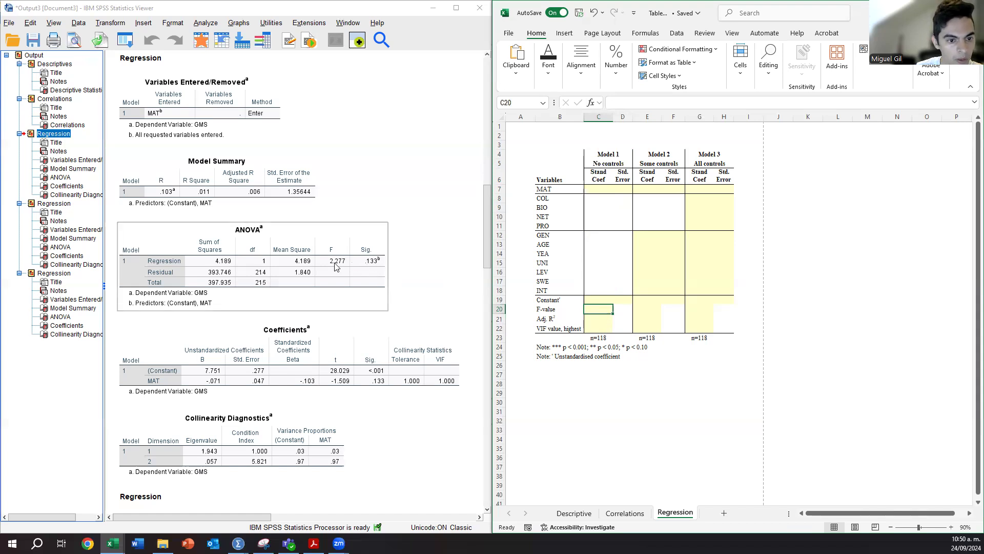
left_click(454, 300)
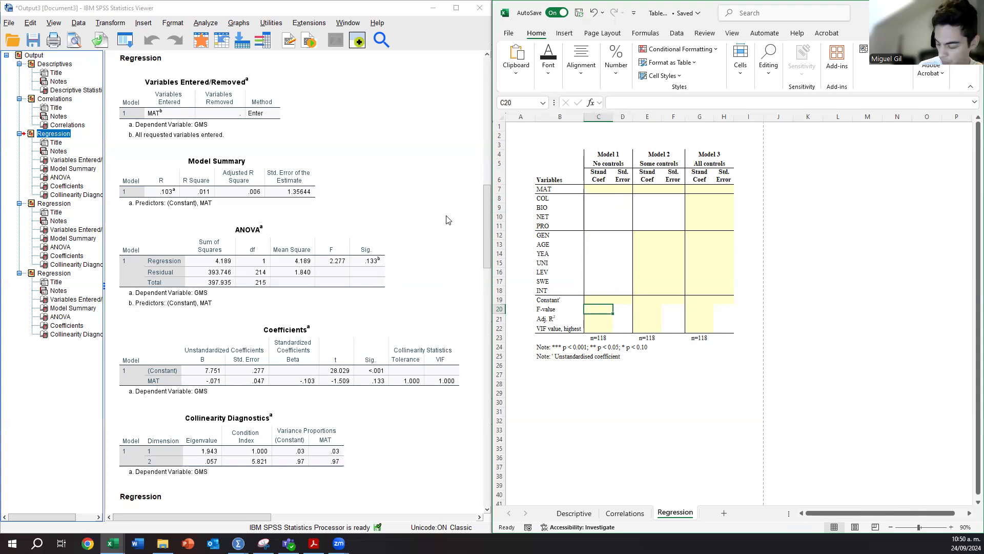
type("2.277")
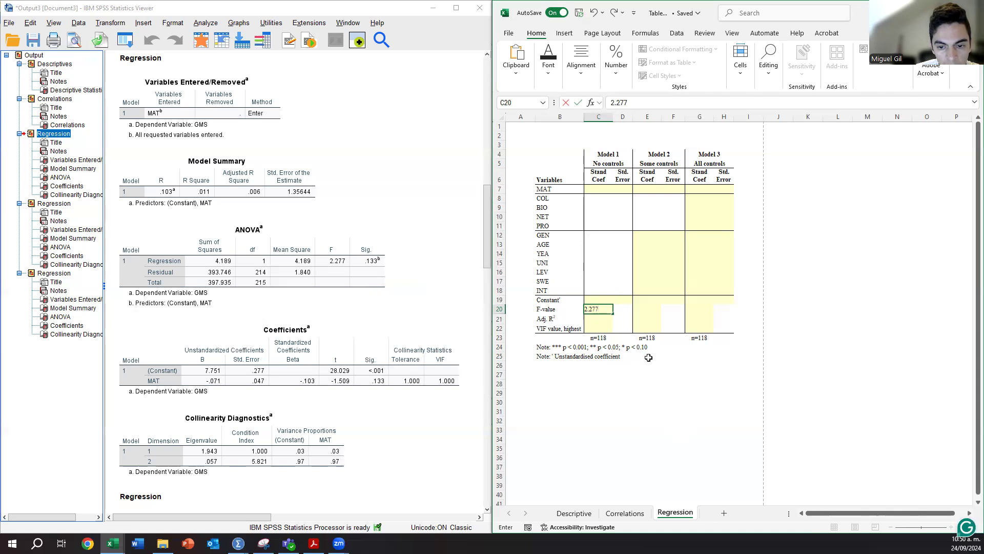
left_click(372, 267)
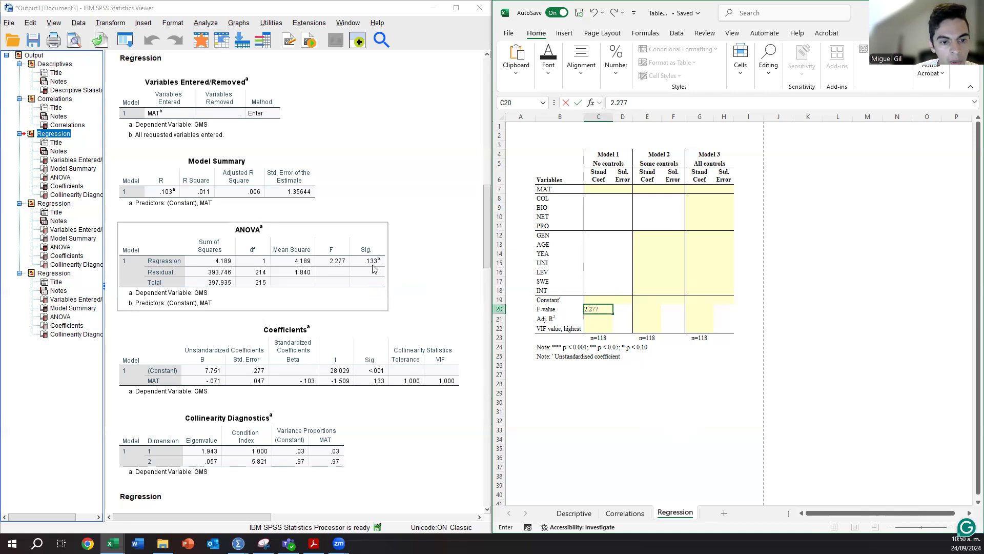
left_click(585, 312)
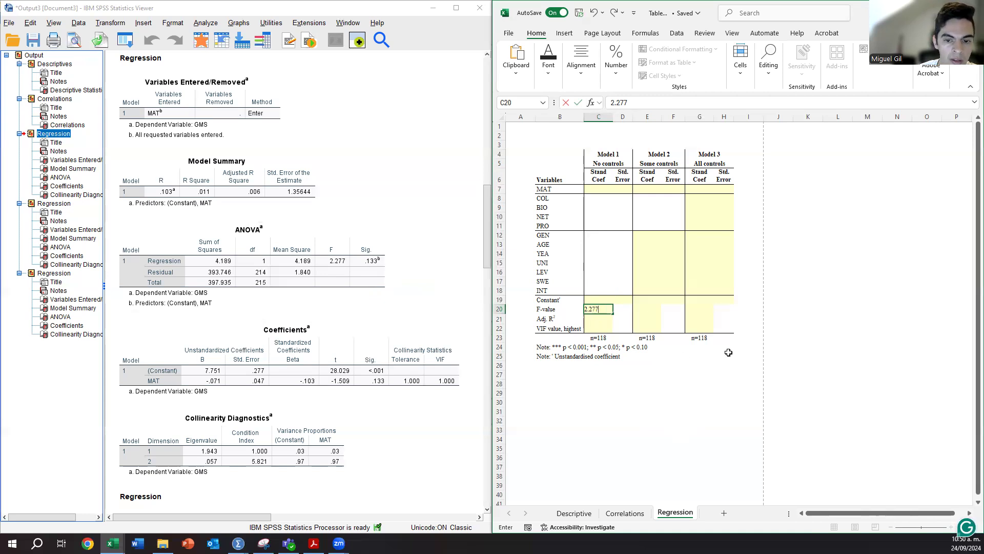
key("Return")
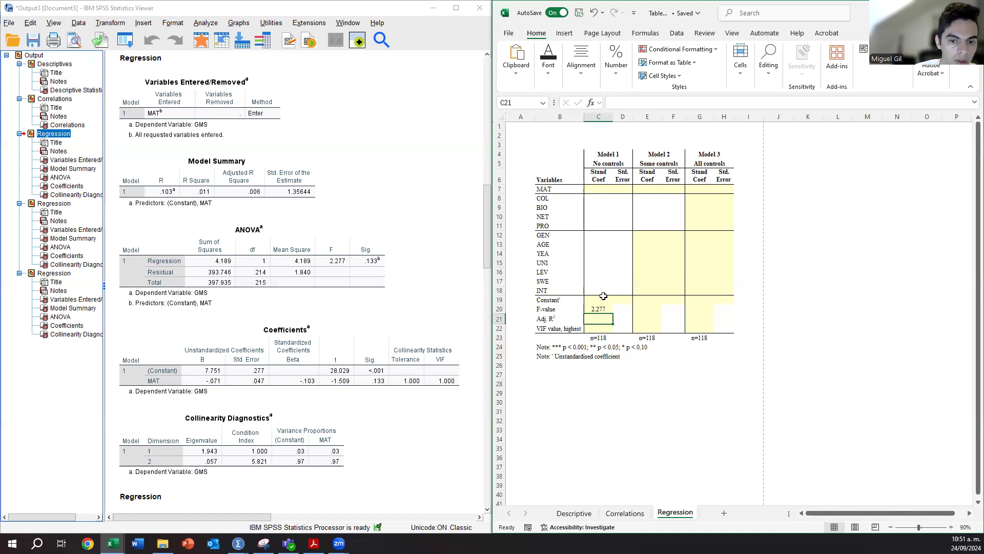
- Fill in Model 1's adjusted R² as 0.006 and its highest VIF value as 1.0000
left_click(361, 228)
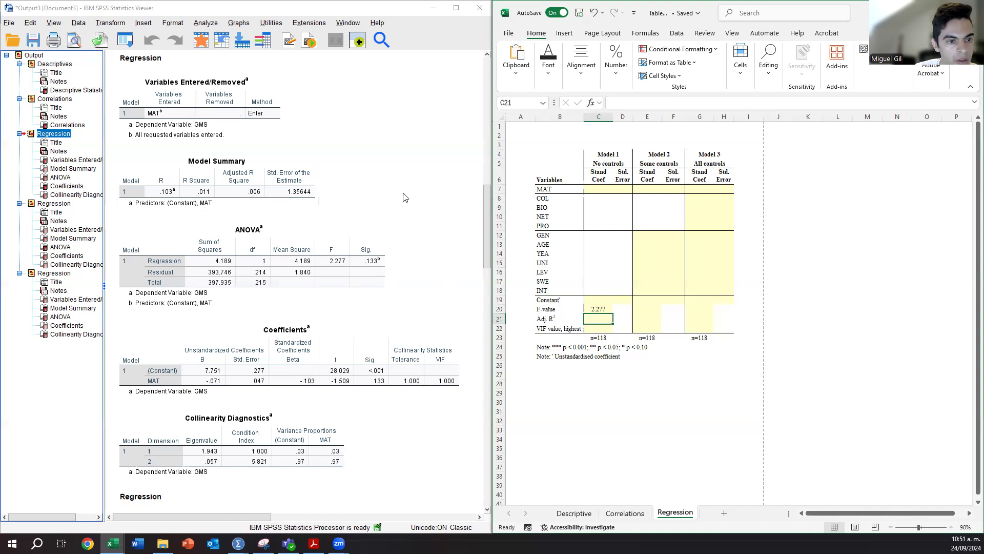
type("0.006")
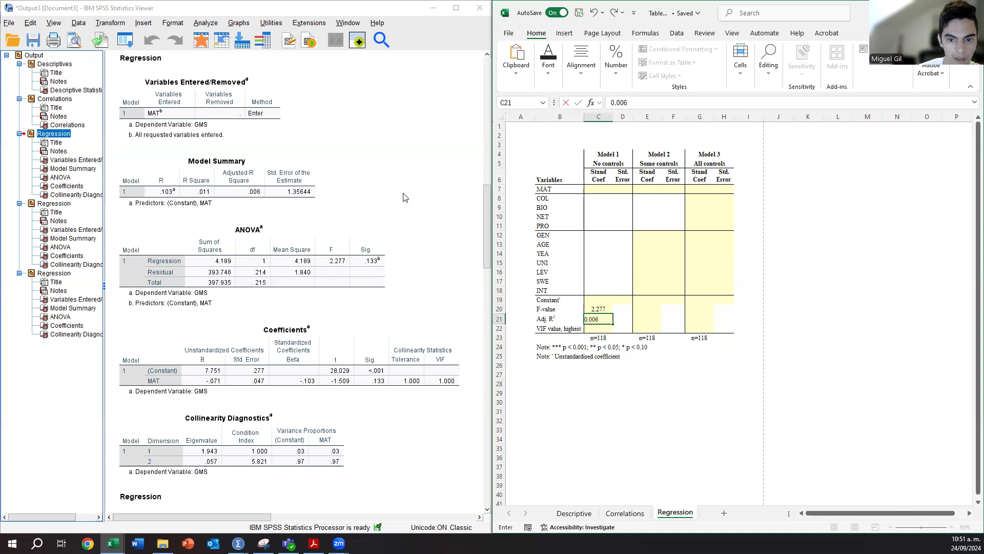
key("Return")
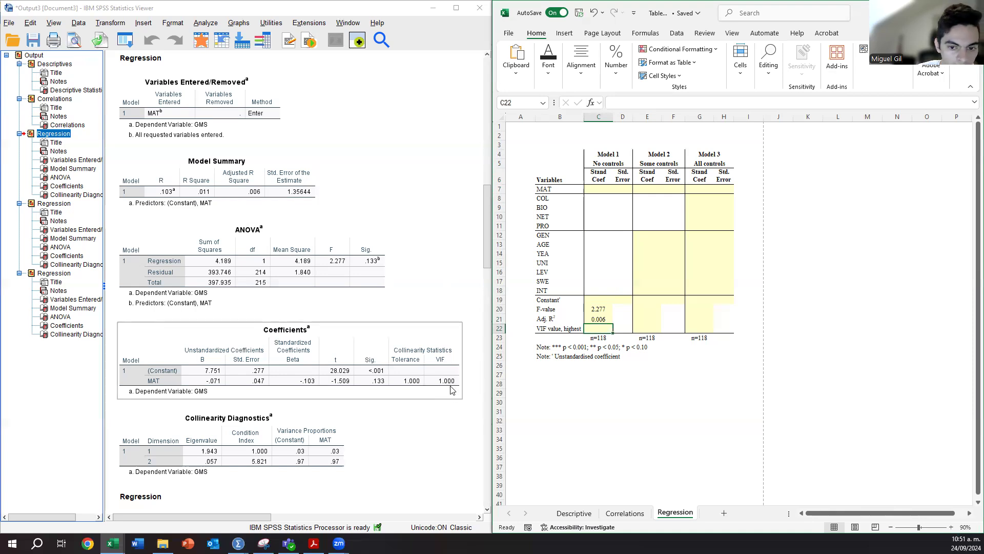
type("1.000")
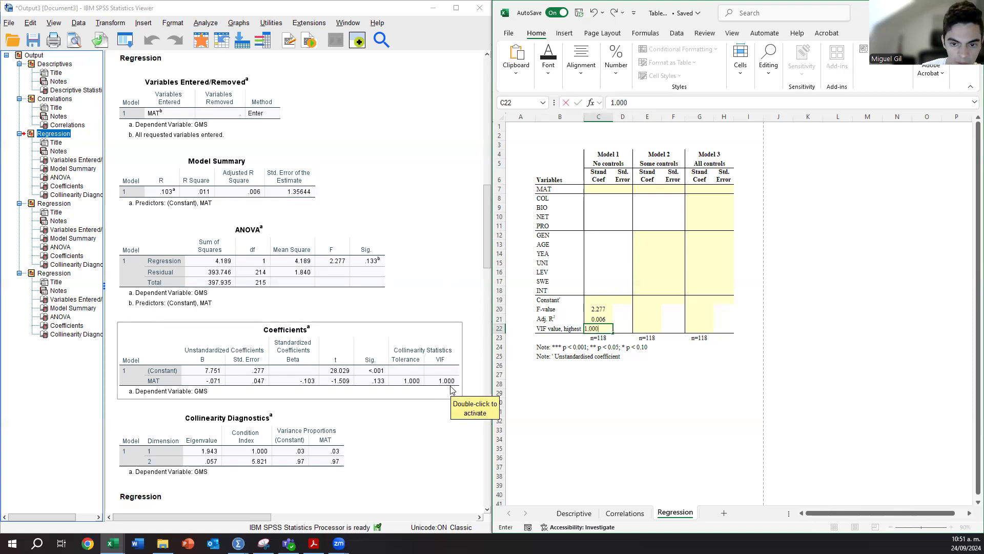
type("0")
key("Return")
- Enter Model 1's unstandardised constant with its significance stars as 7.751***
left_click(597, 301)
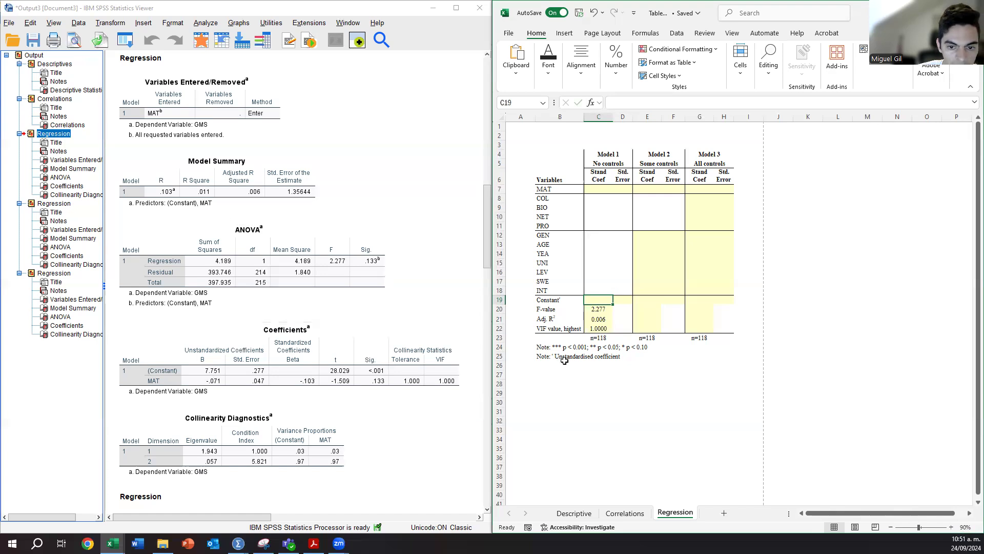
left_click(251, 359)
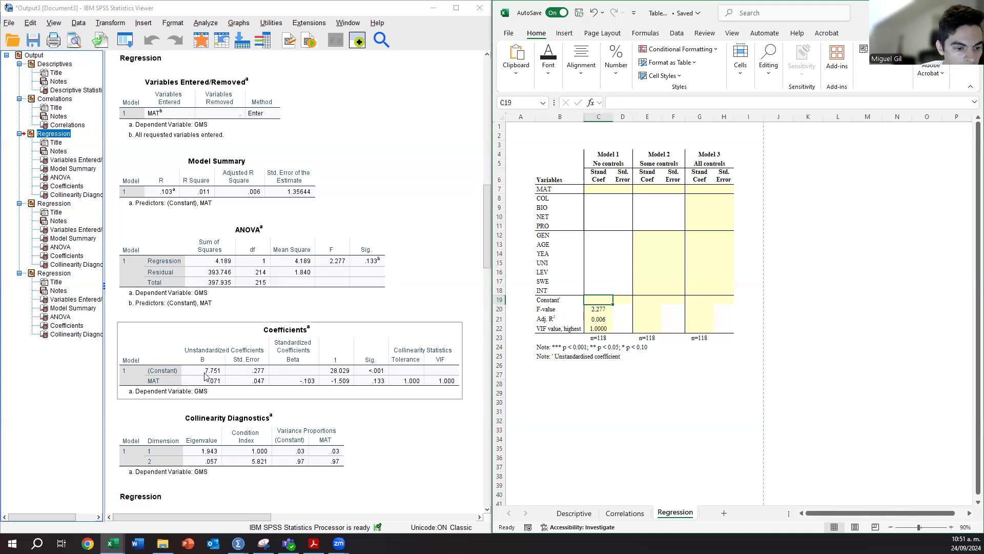
type("7.751")
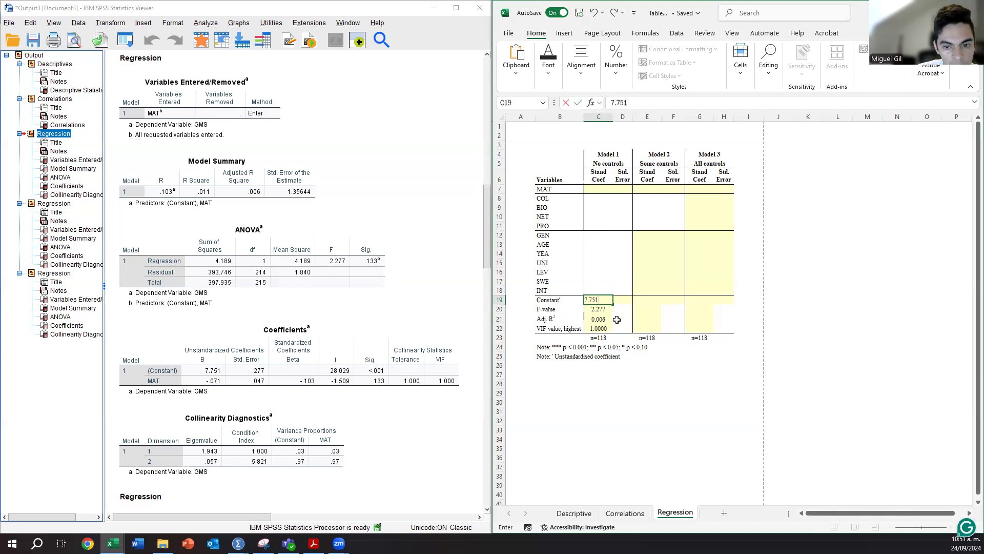
left_click(378, 377)
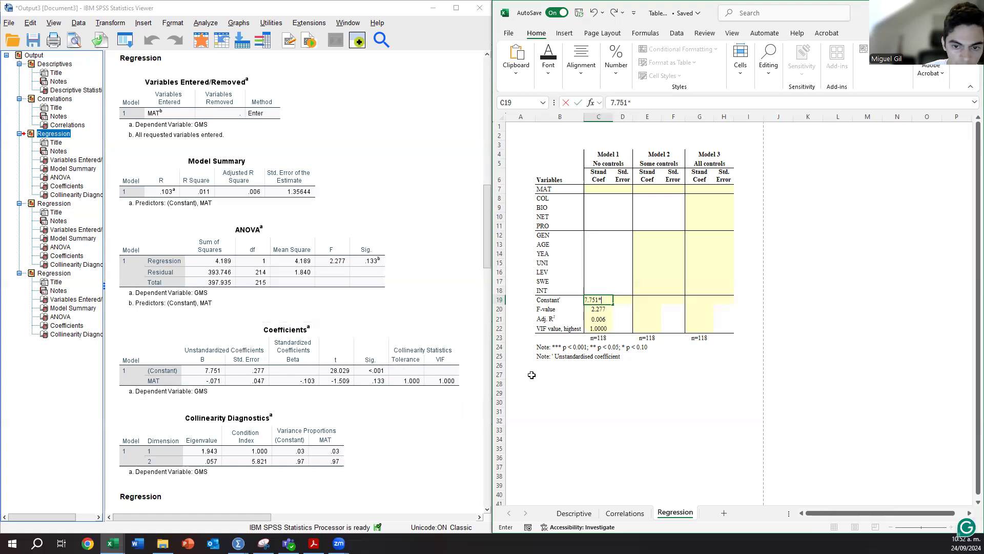
type("*")
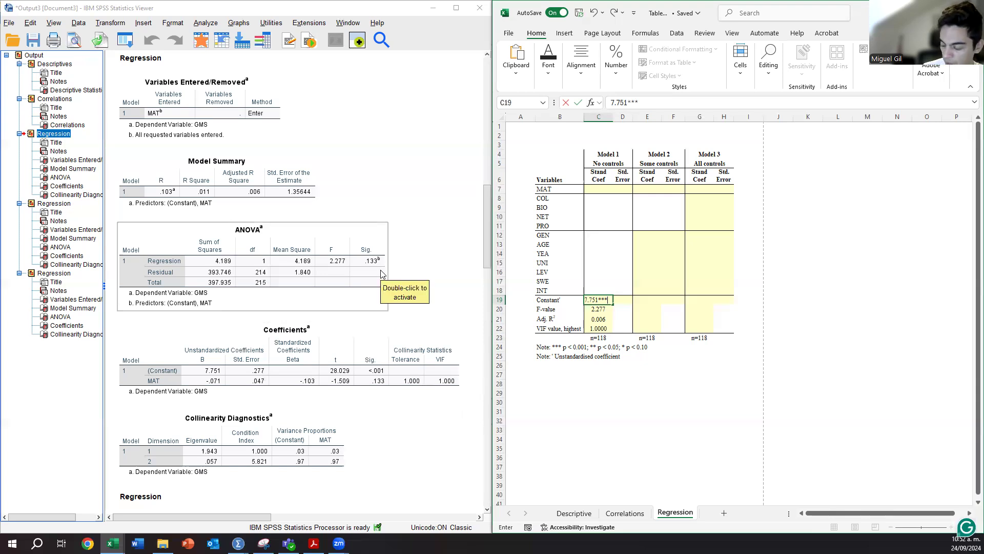
- Enter .277 as the standard error of Model 1's constant
left_click(624, 299)
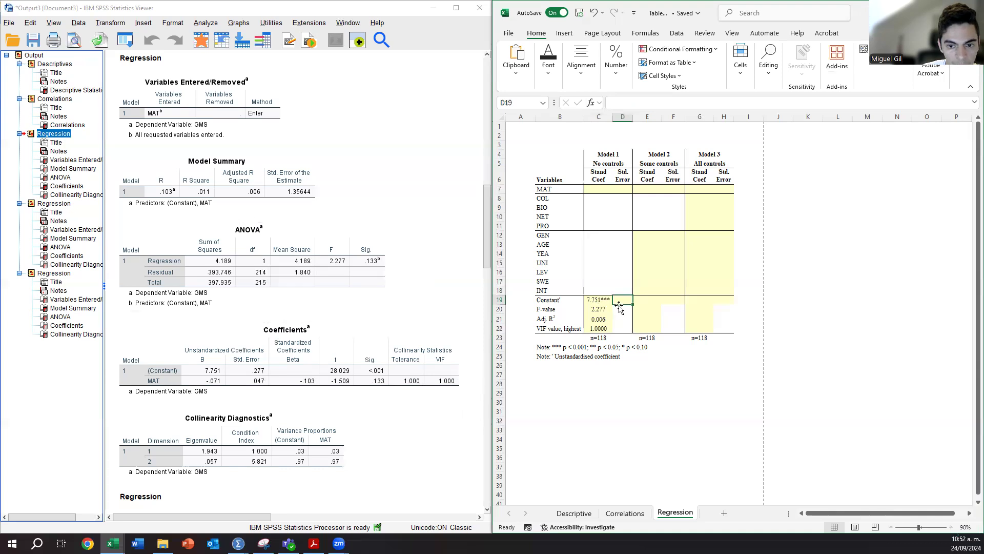
left_click(299, 365)
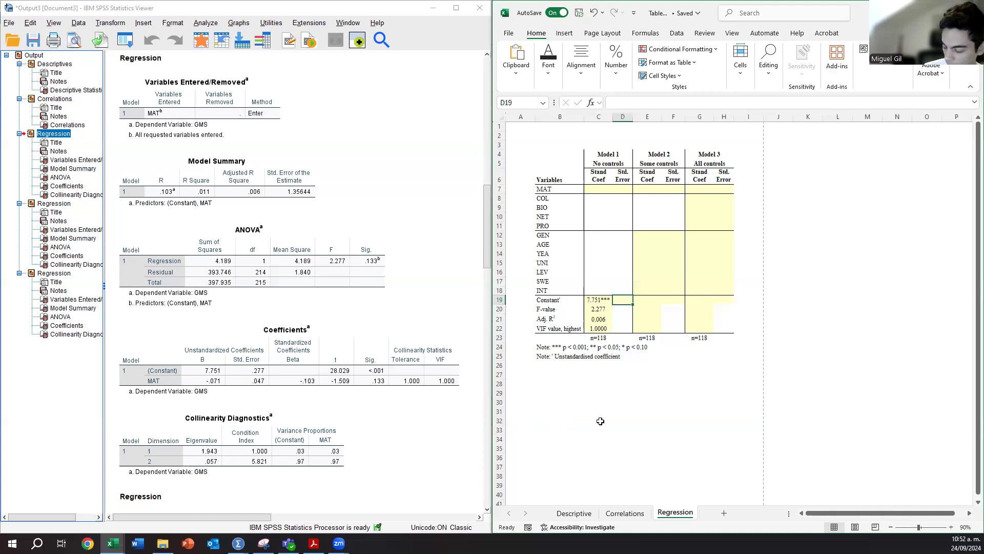
type(".2")
type("77")
key("Return")
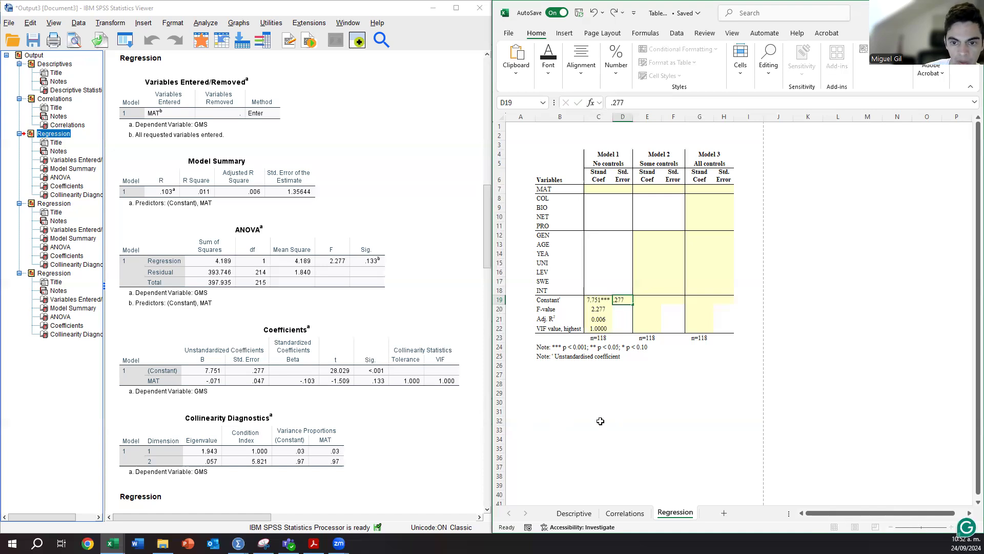
- Enter the standardised coefficient of MAT for Model 1 as -.103, without significance stars
left_click(597, 189)
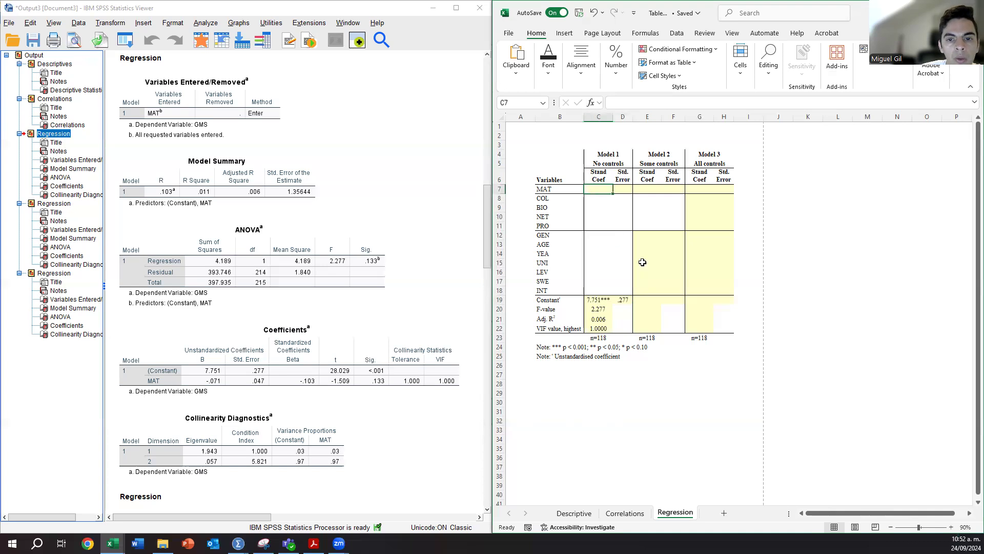
left_click(349, 382)
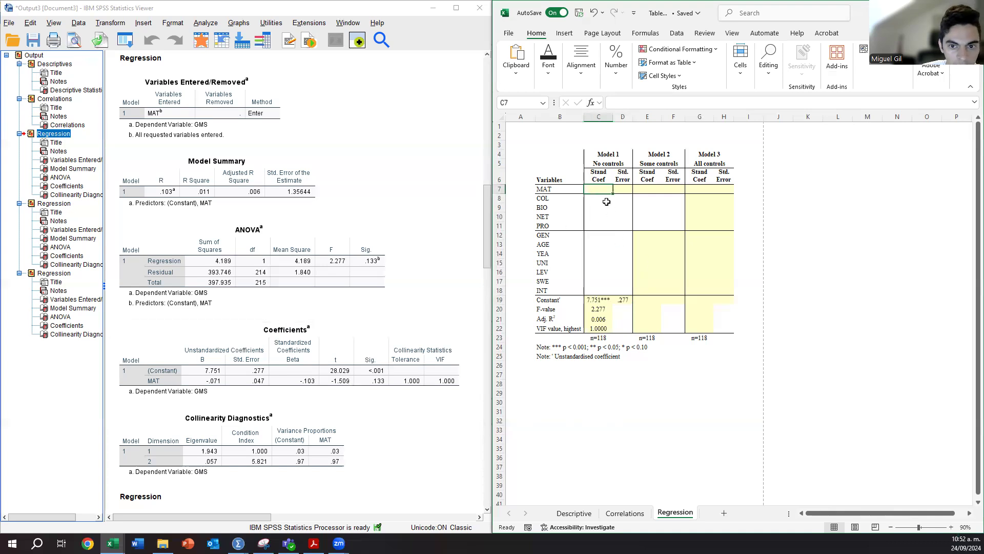
left_click(272, 398)
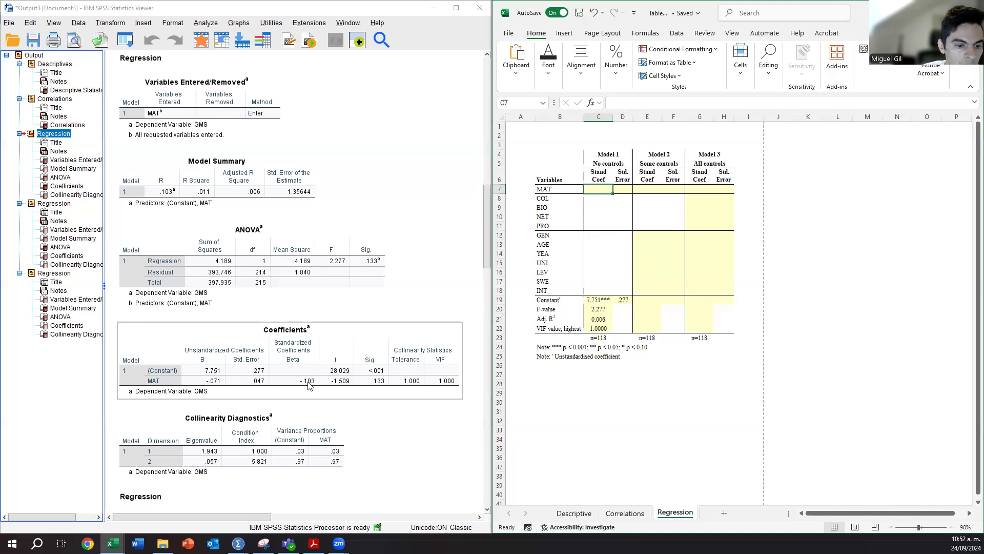
left_click(405, 410)
type("-")
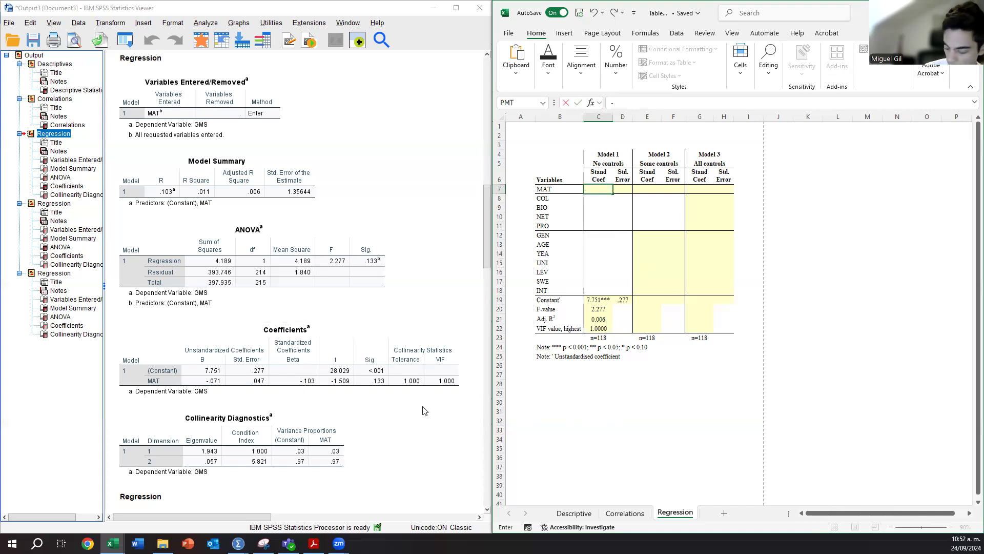
type(".103")
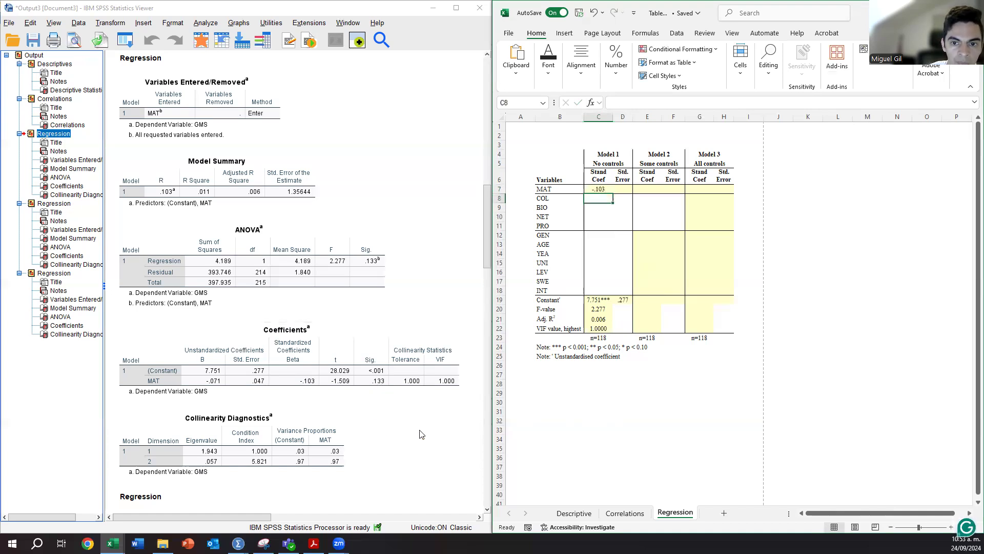
- Enter .047 as the standard error of MAT for Model 1
key("Tab")
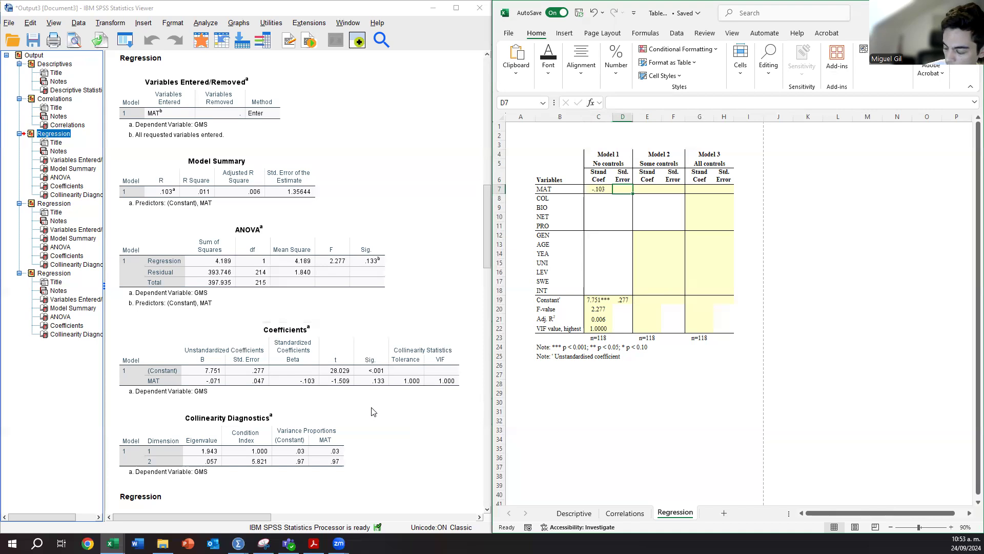
type(".047")
key("Return")
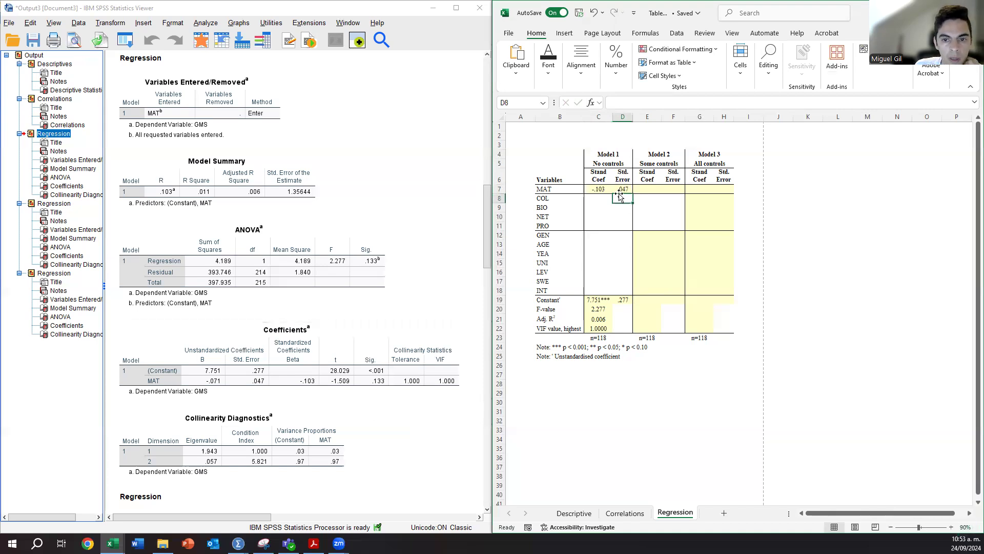
left_click_drag(600, 188, 619, 331)
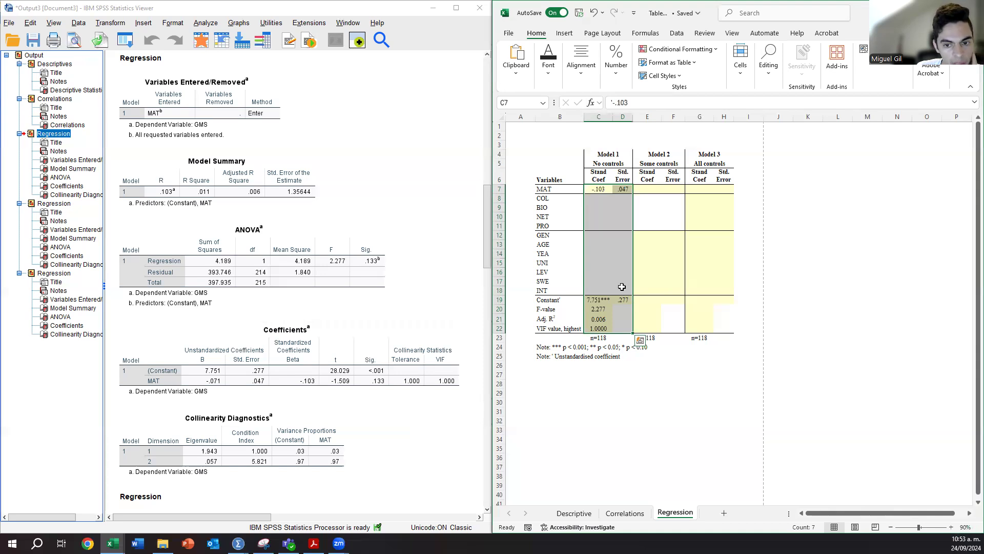
left_click_drag(610, 156, 606, 329)
left_click(597, 310)
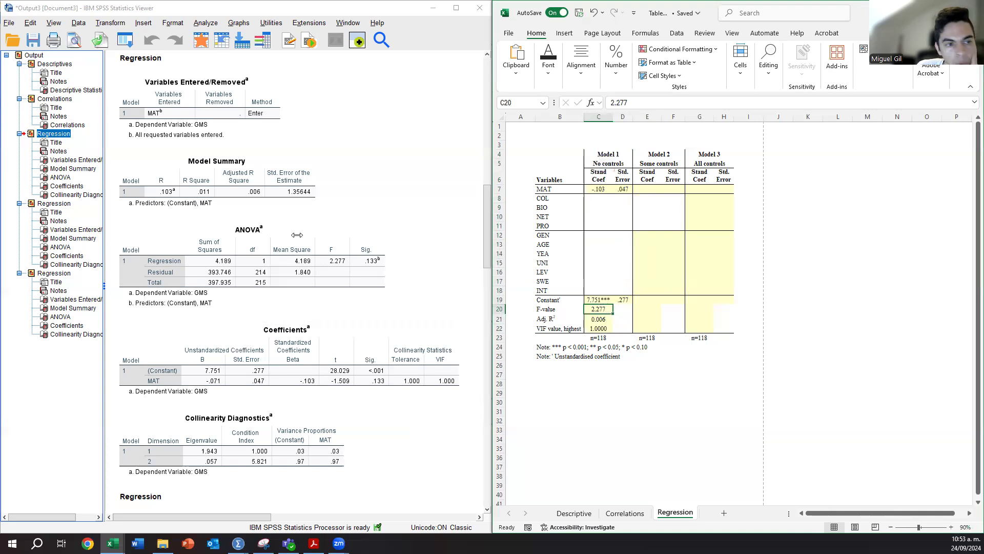
- Enter 1.689 as Model 2's F-value from the second regression's ANOVA table, without significance stars
left_click(53, 203)
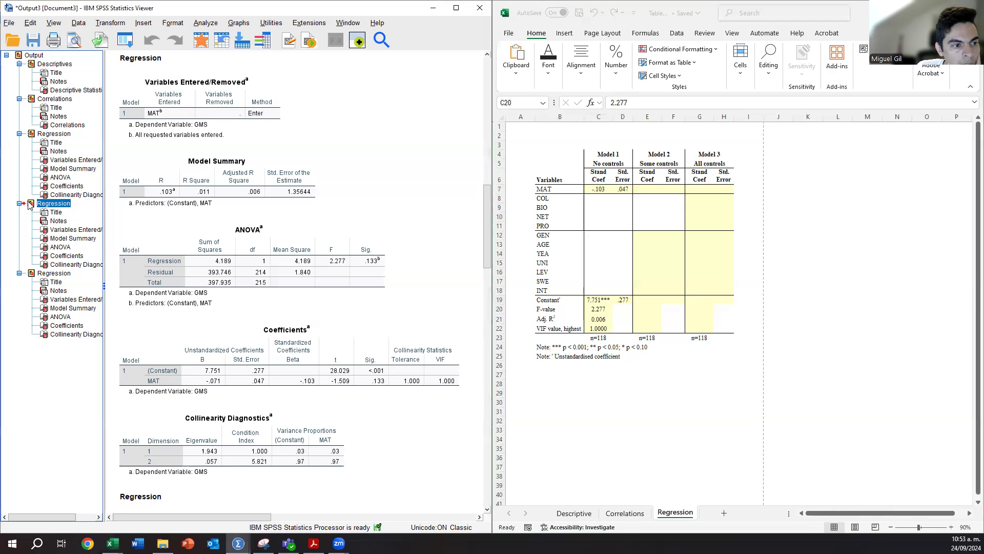
left_click(386, 218)
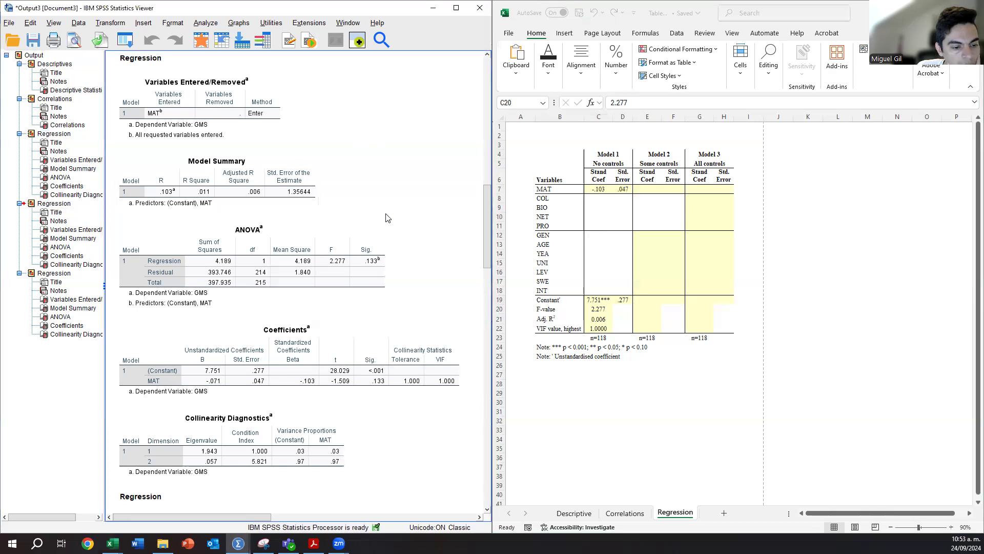
scroll(386, 218, "down", 10)
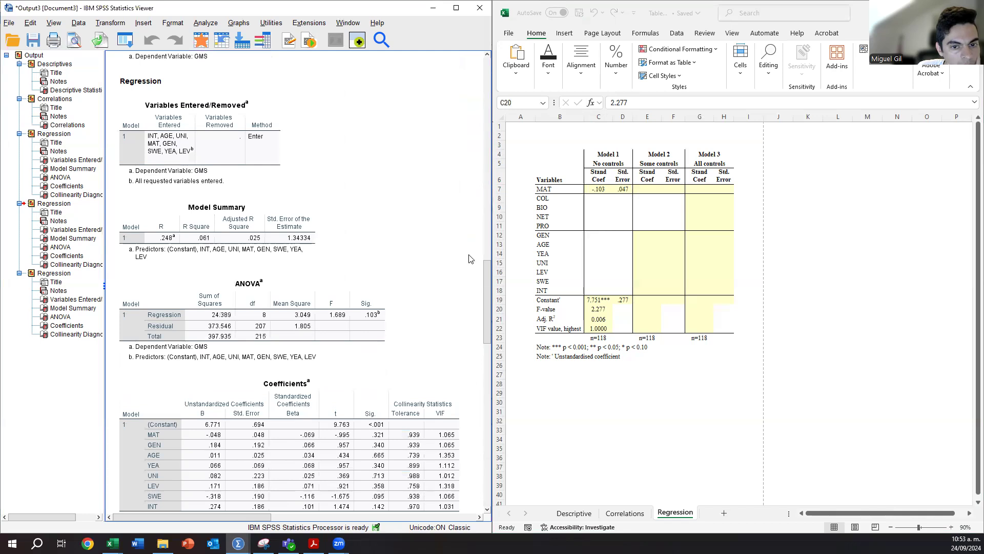
left_click_drag(488, 272, 488, 278)
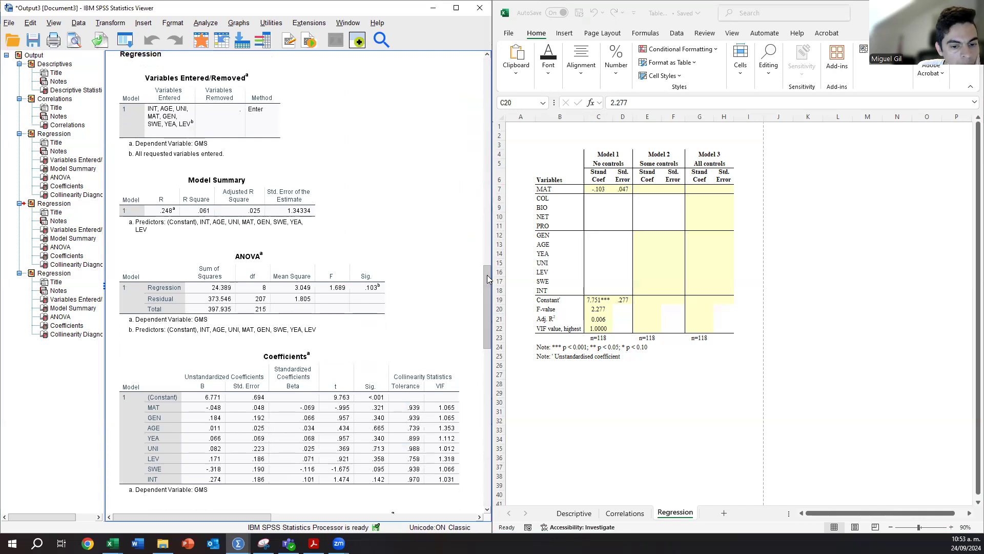
left_click(649, 187)
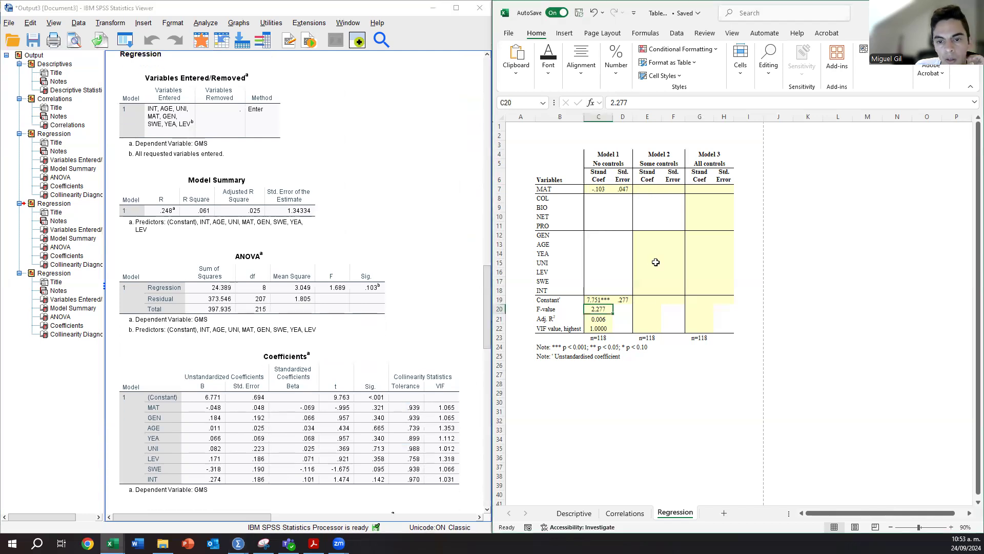
left_click(646, 309)
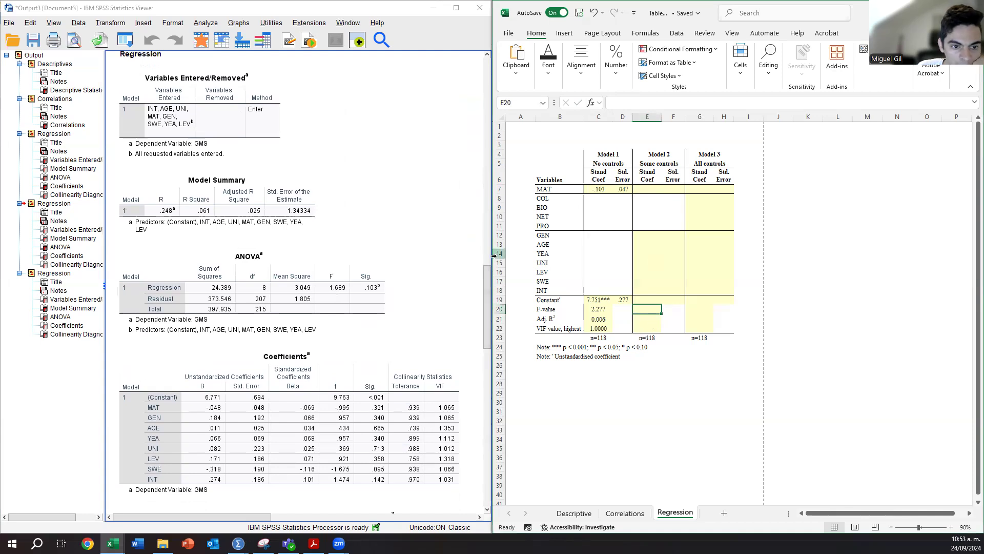
type("1.689")
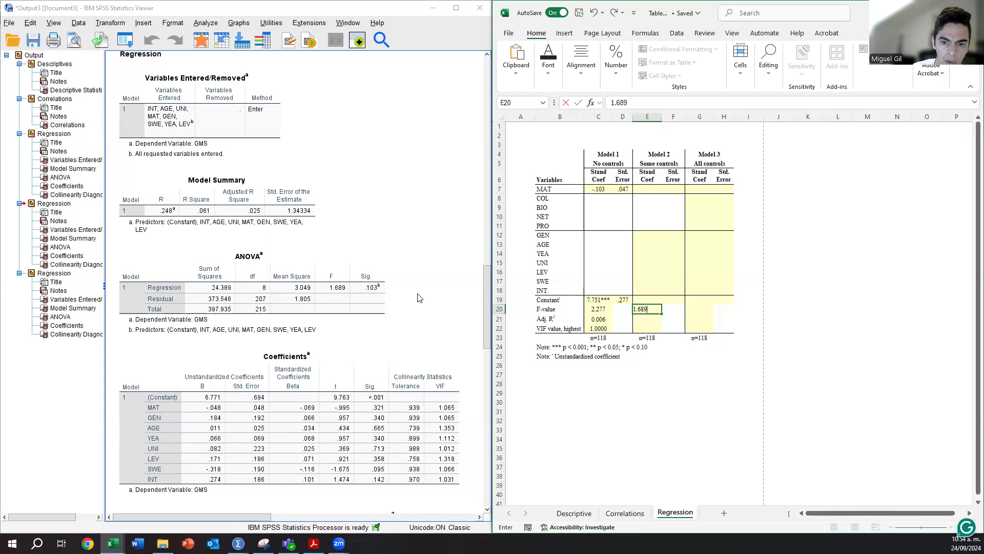
key("Return")
left_click(370, 283)
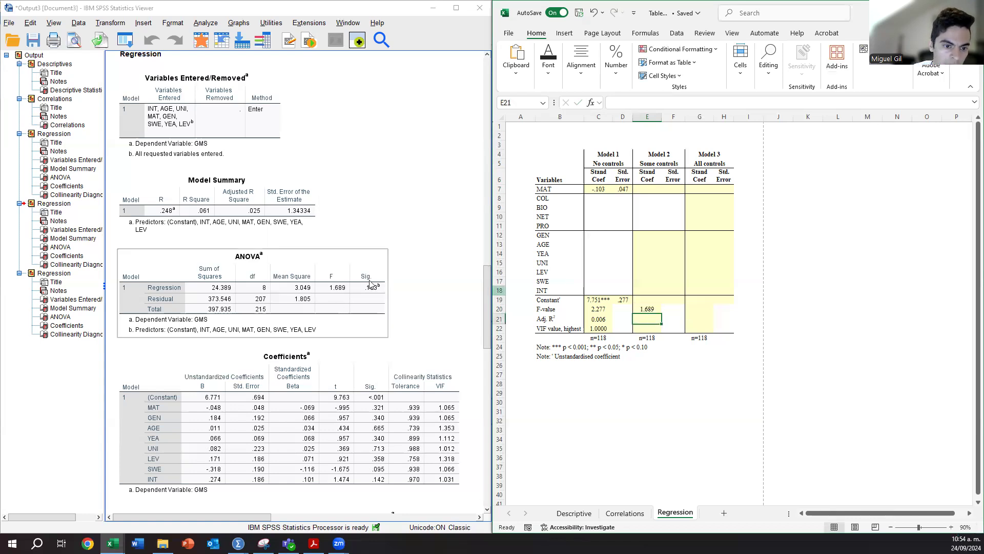
left_click(418, 292)
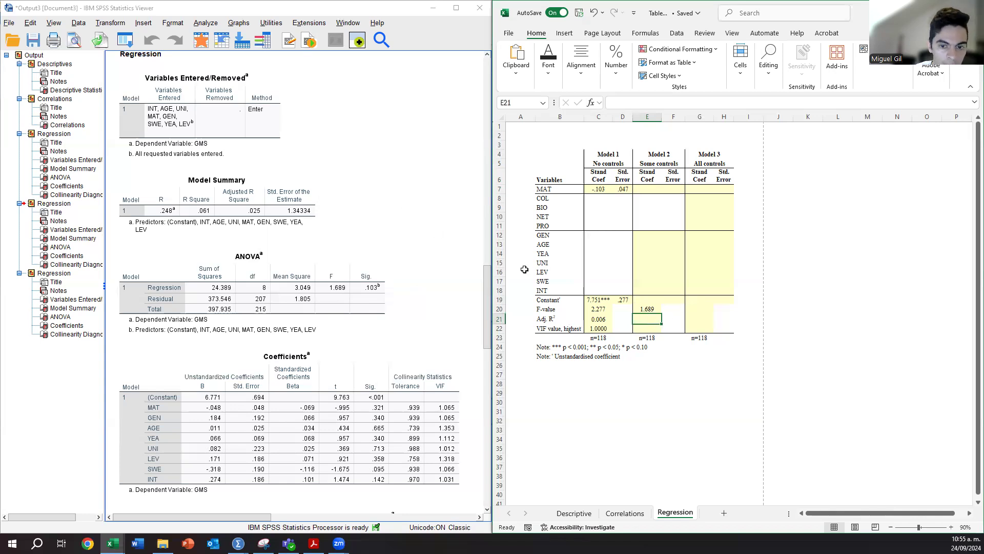
- Enter 0.025 as Model 2's adjusted R² from the second regression's Model Summary
left_click(262, 222)
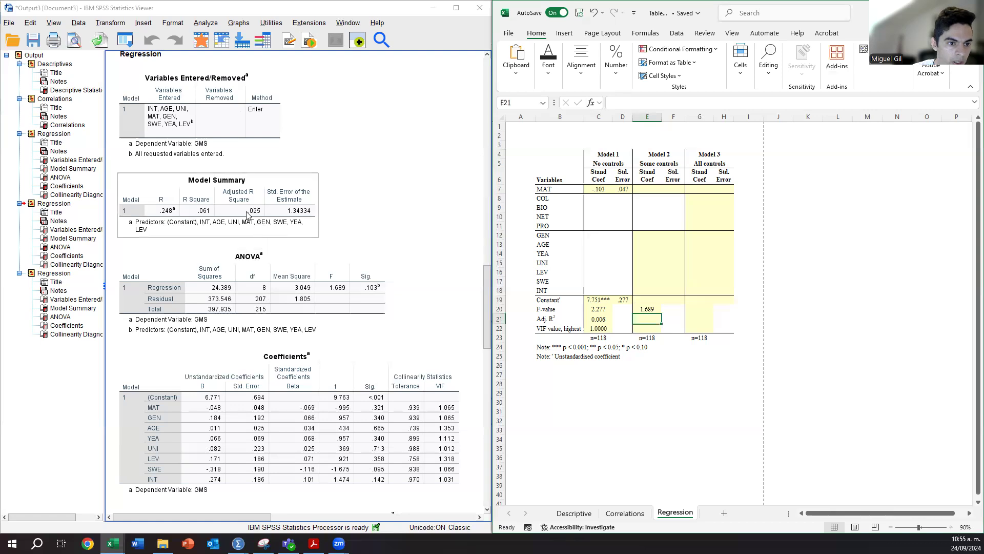
left_click(365, 201)
type("0")
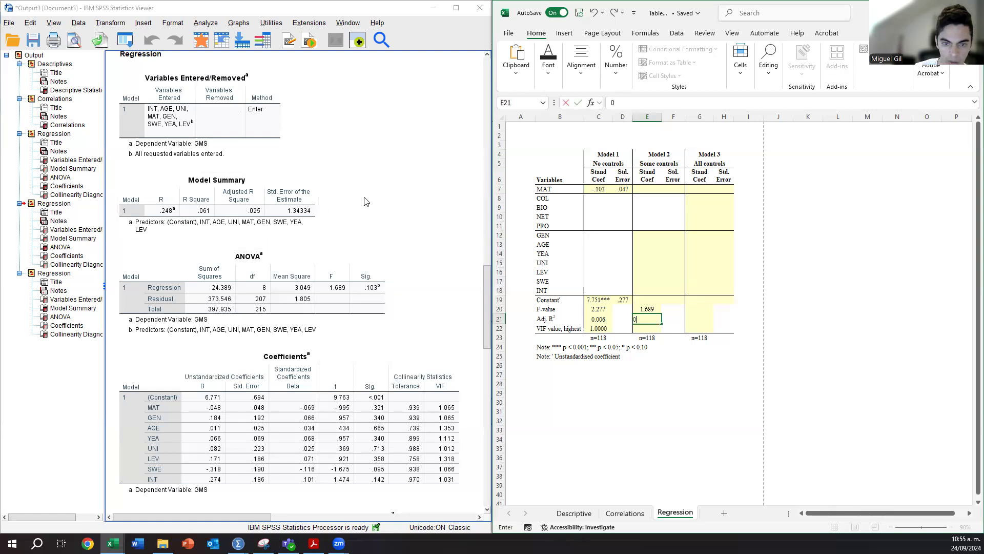
type(".025")
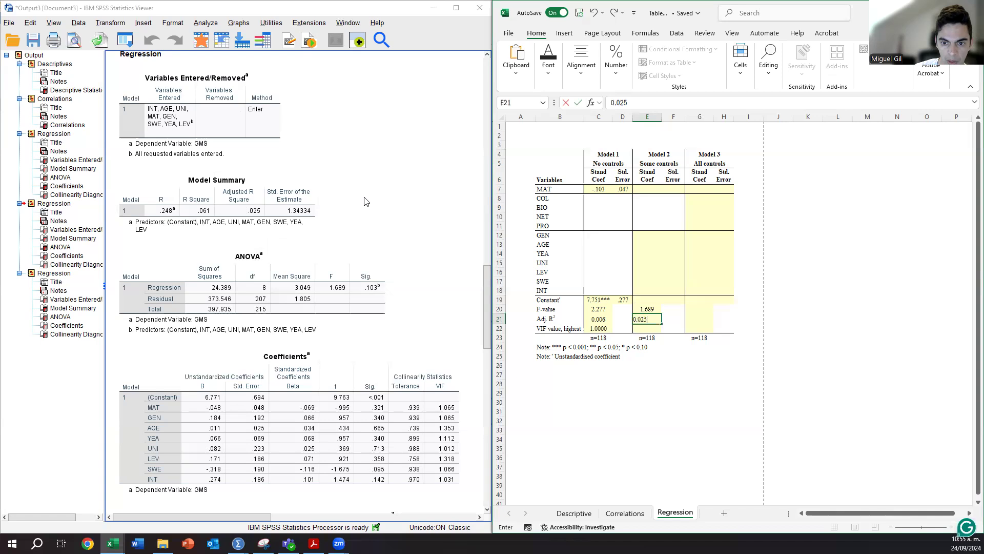
key("Return")
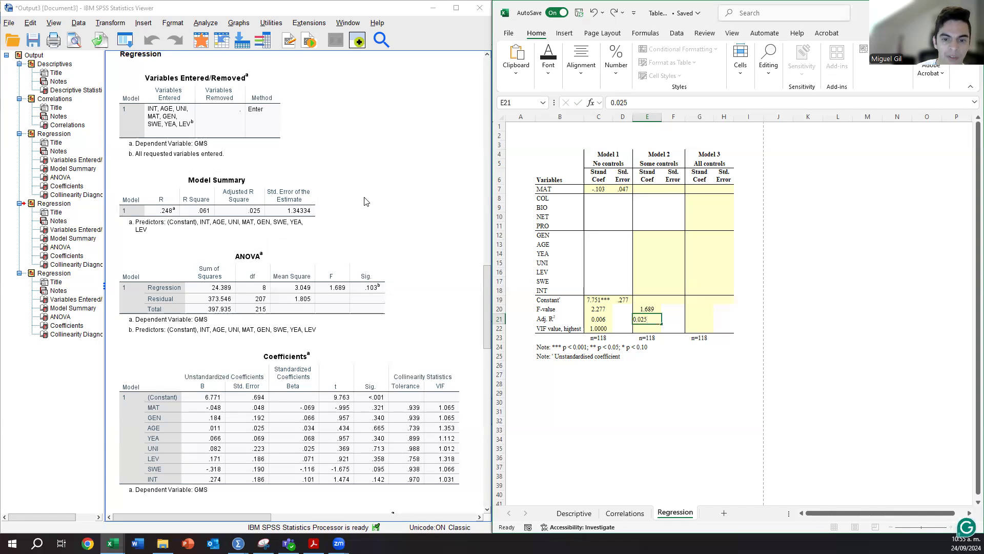
- Enter 1.353 as Model 2's highest VIF value, taken from the Coefficients table
left_click(454, 402)
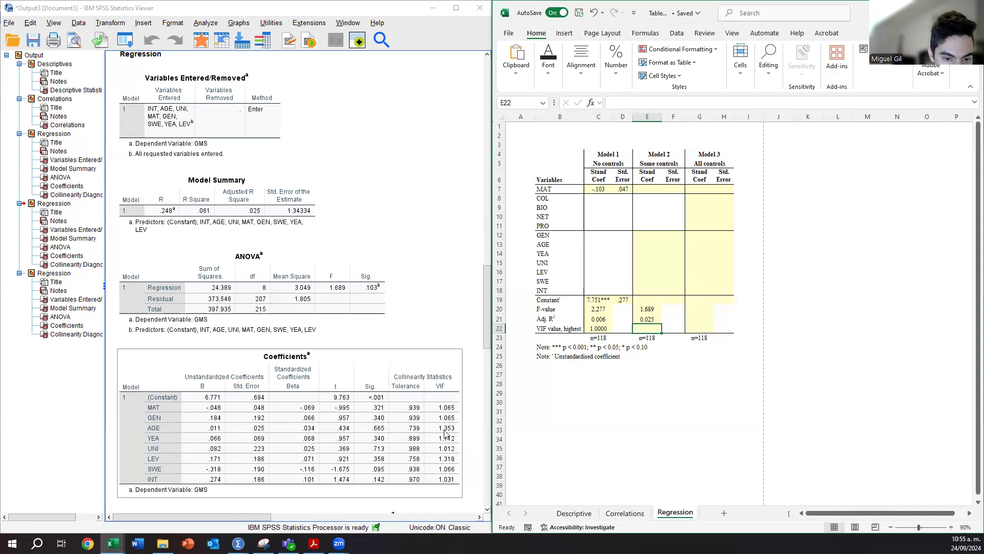
key("alt+Tab")
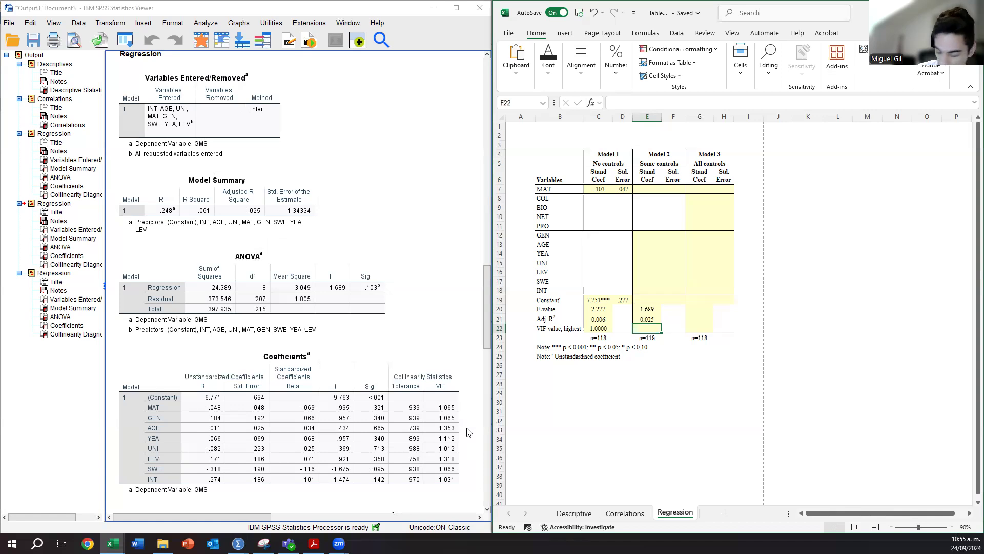
type("1.353")
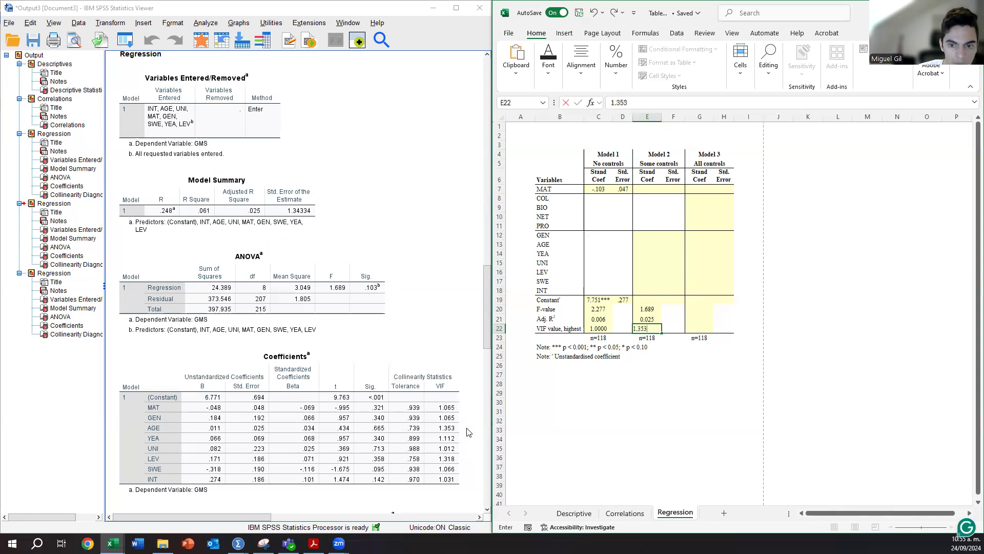
key("Return")
- Enter Model 2's unstandardised constant with its significance stars as 6.771***
left_click(642, 298)
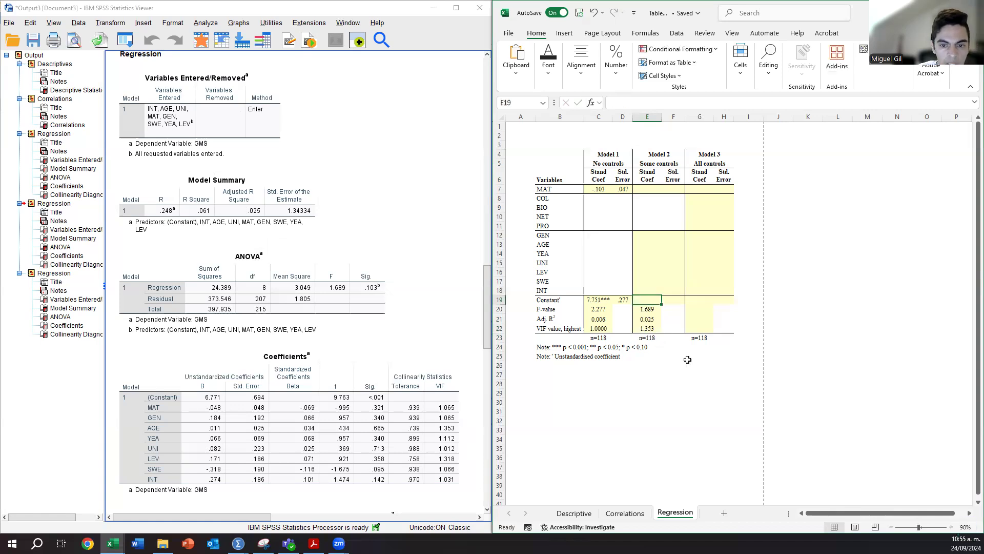
left_click(333, 271)
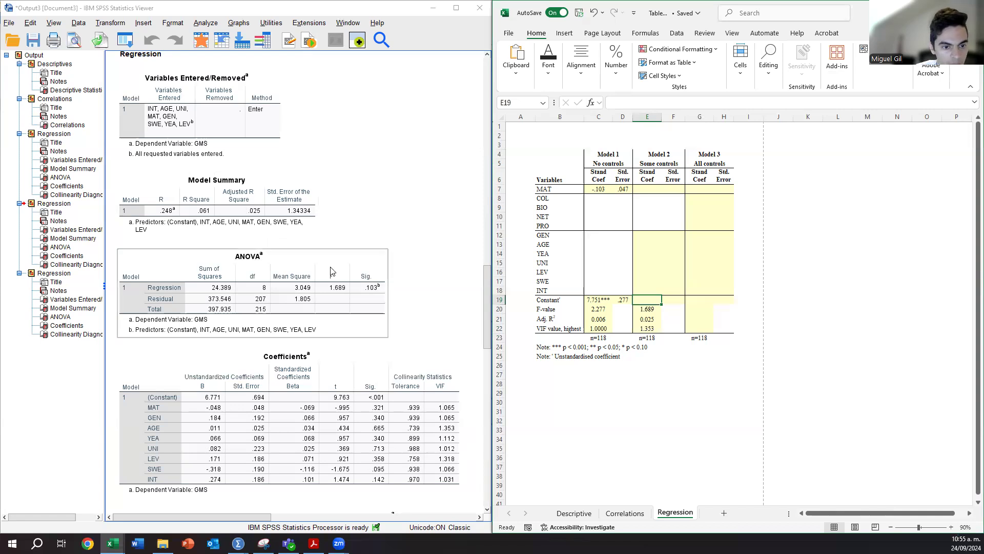
left_click(405, 378)
left_click(285, 336)
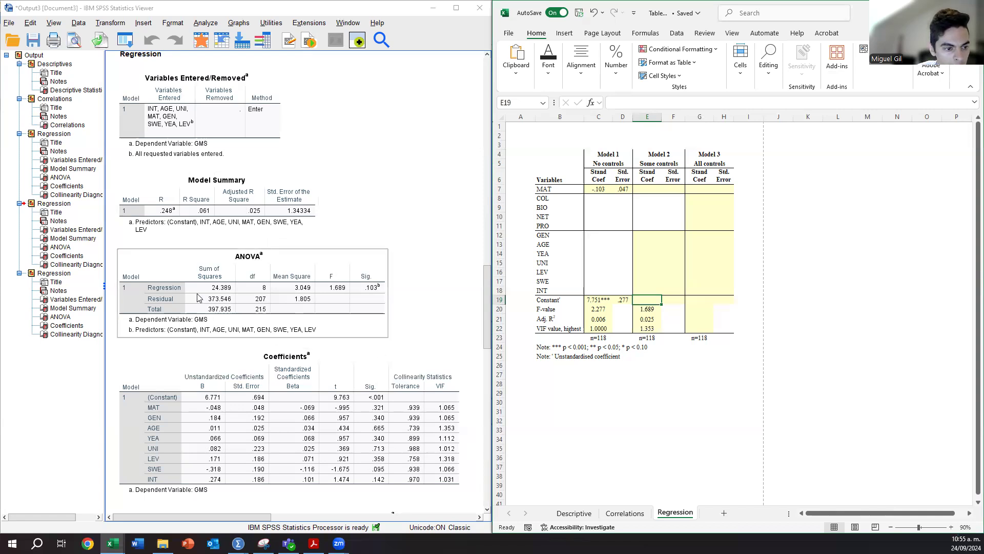
left_click(221, 402)
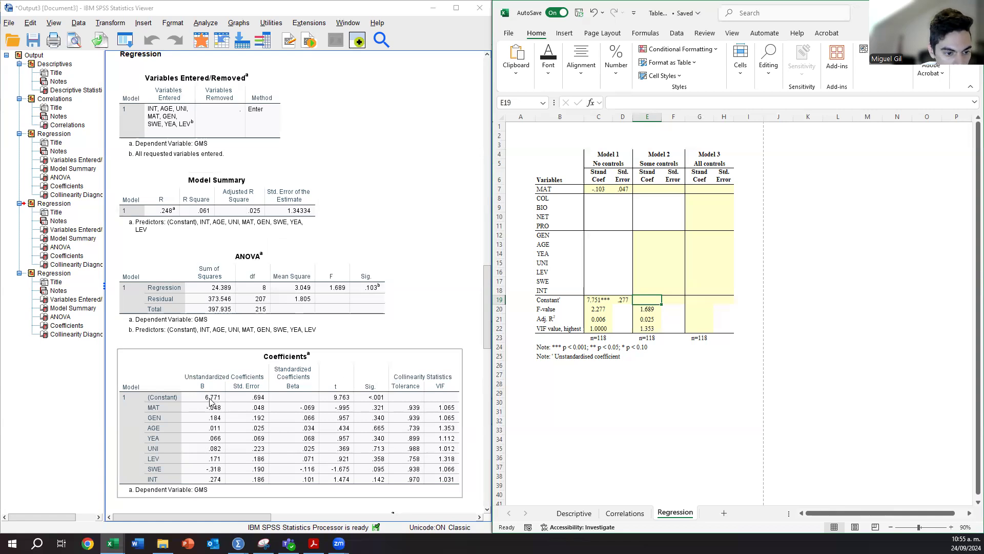
key("alt+Tab")
type("6.")
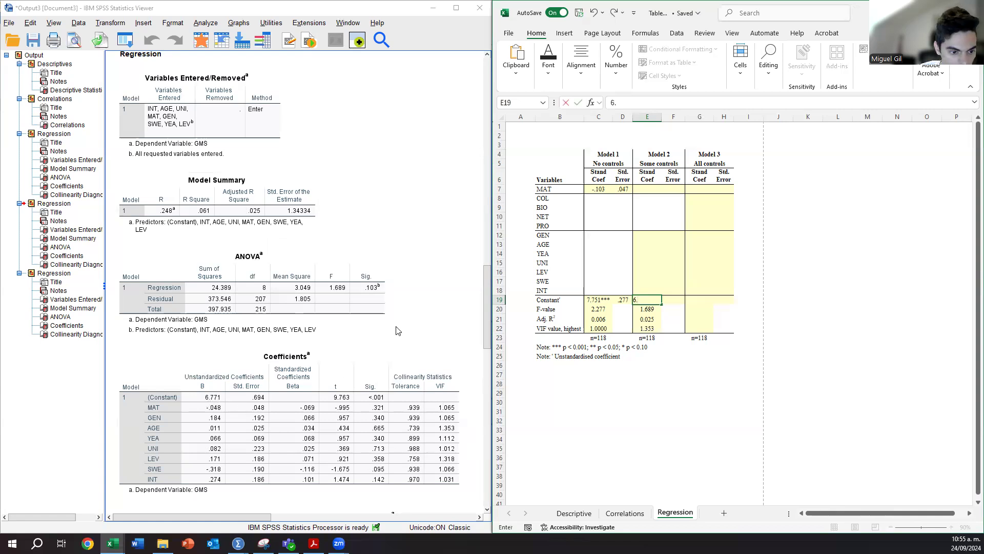
type("771")
left_click(373, 410)
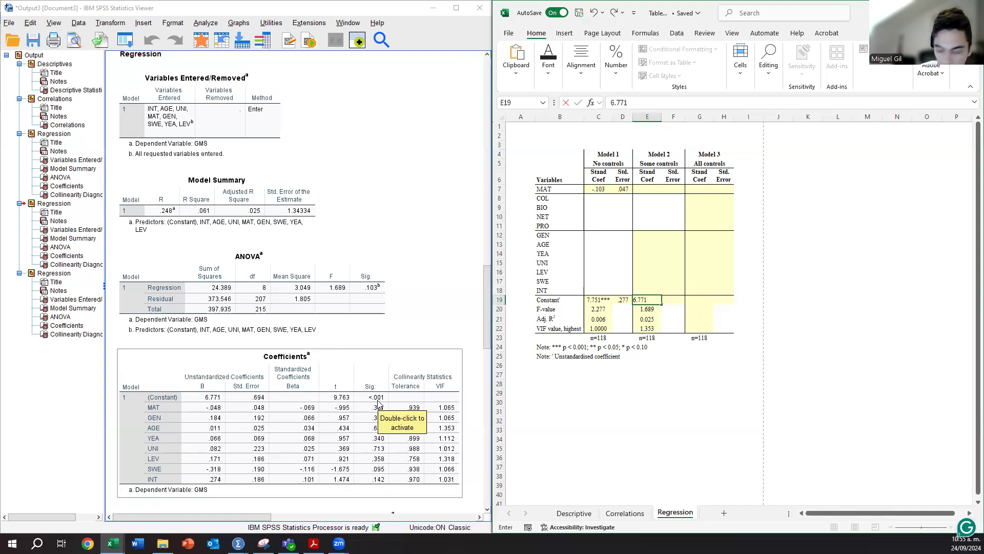
type("***")
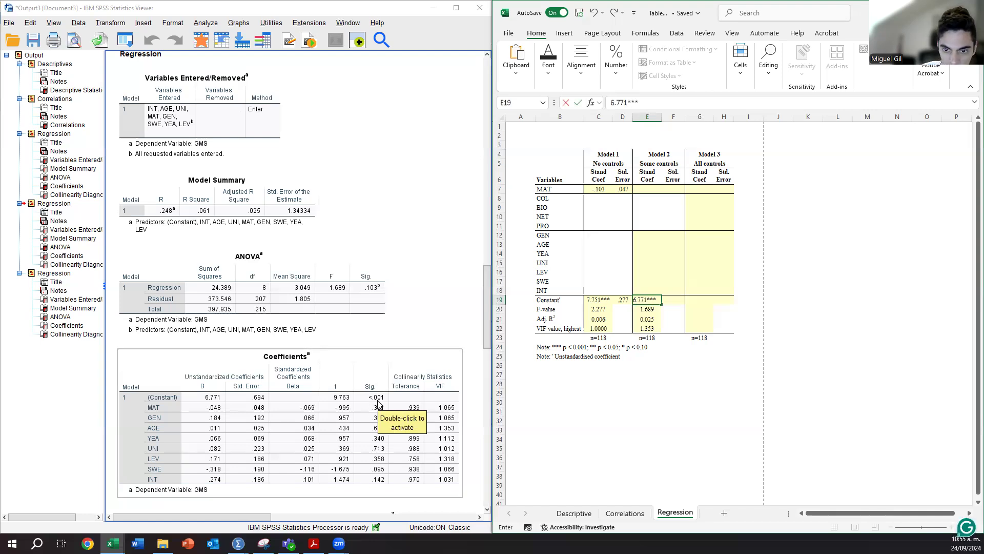
key("Tab")
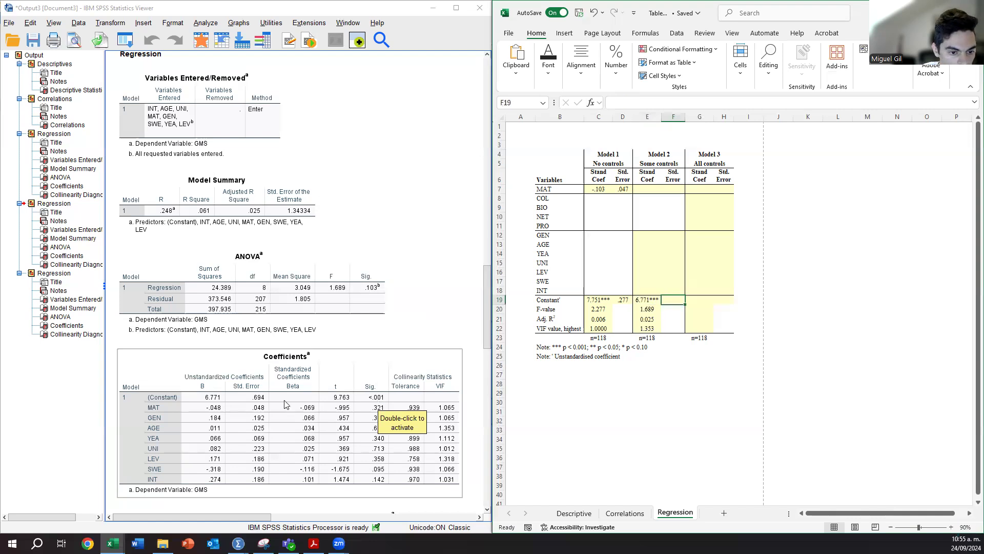
- Enter .694 as the standard error of Model 2's constant
left_click(442, 266)
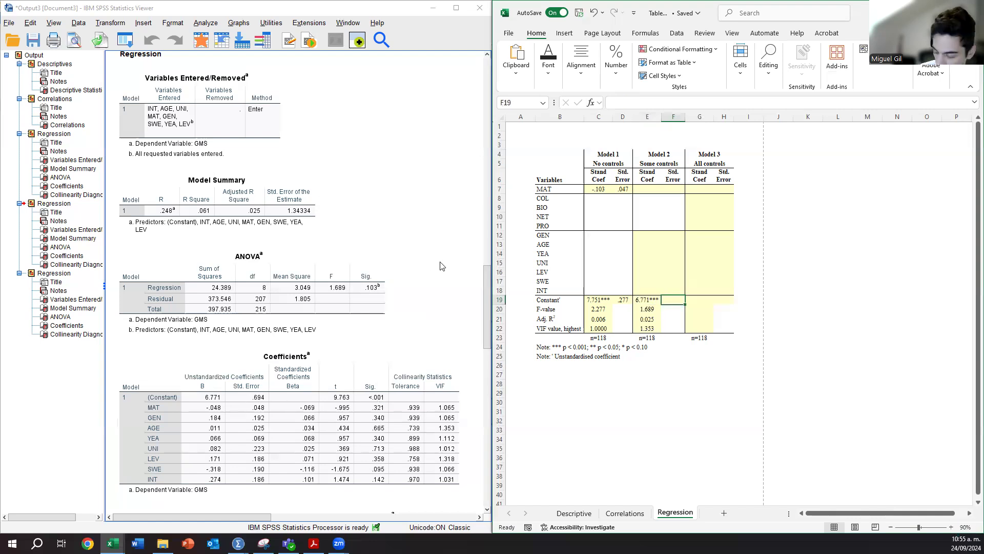
type(".694")
key("Return")
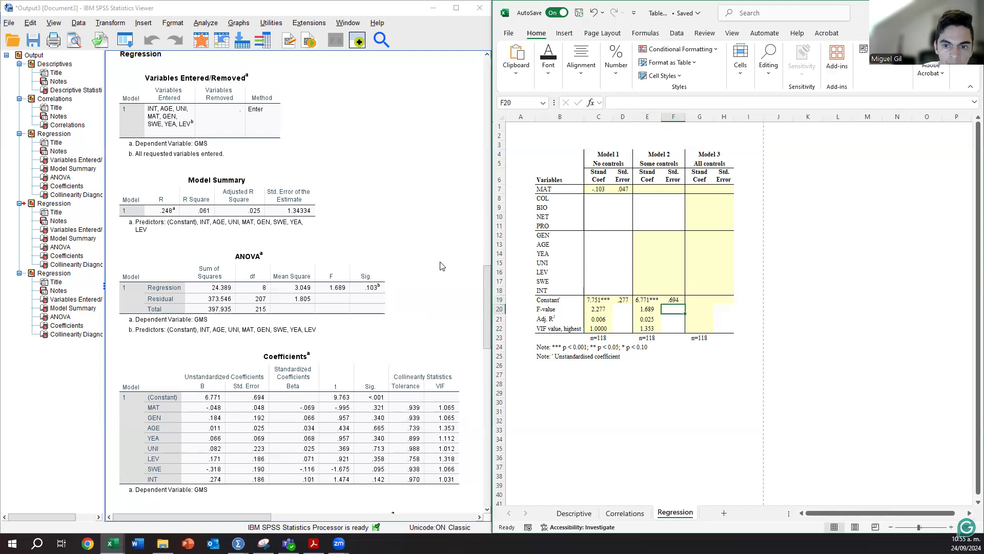
- Enter MAT's standardised coefficient of -.069, without stars, and its standard error of .048 for Model 2
left_click(647, 189)
left_click(176, 423)
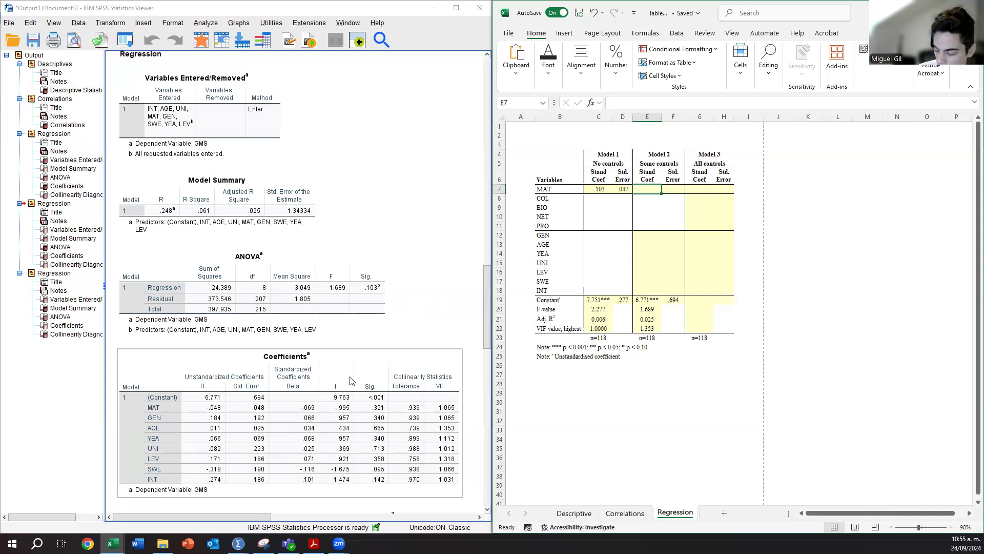
type("-.069")
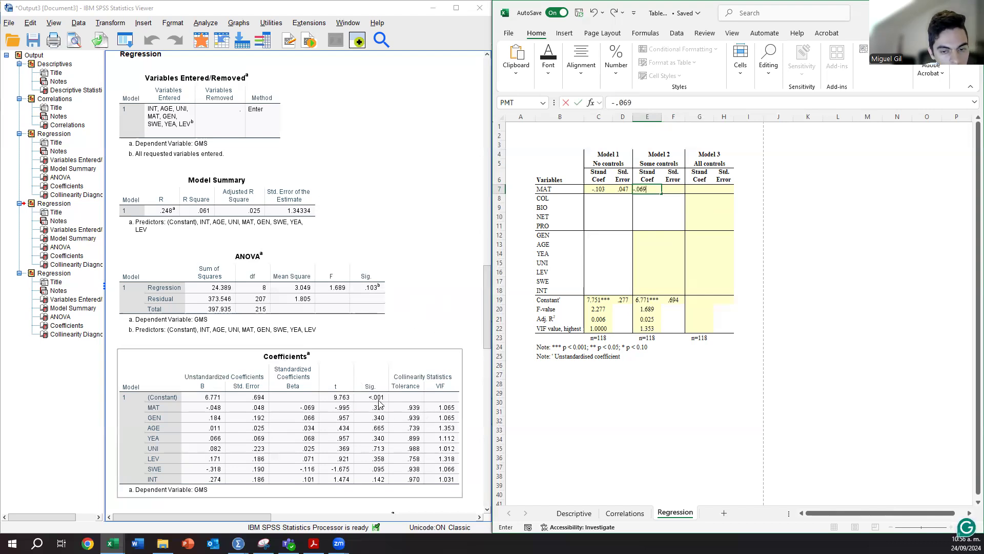
key("Tab")
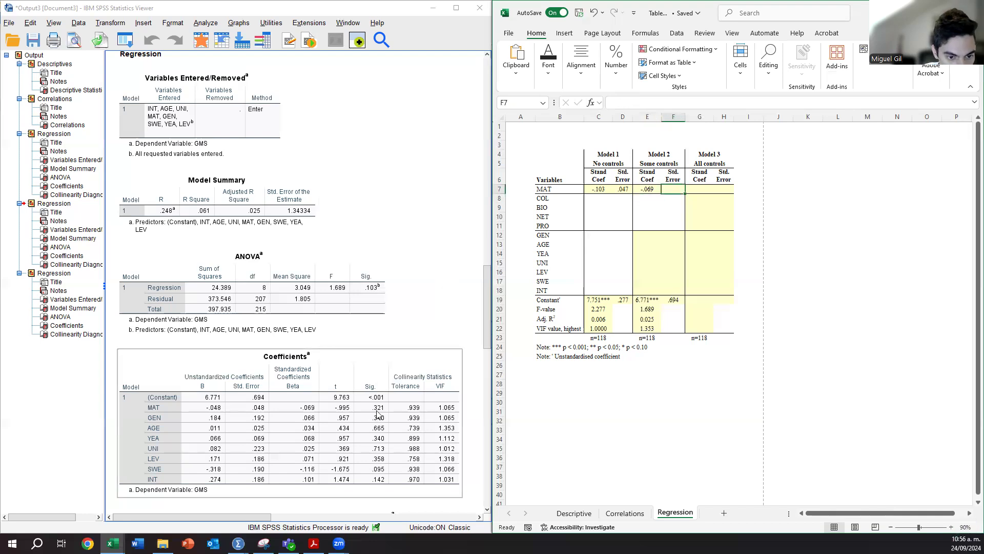
type(".")
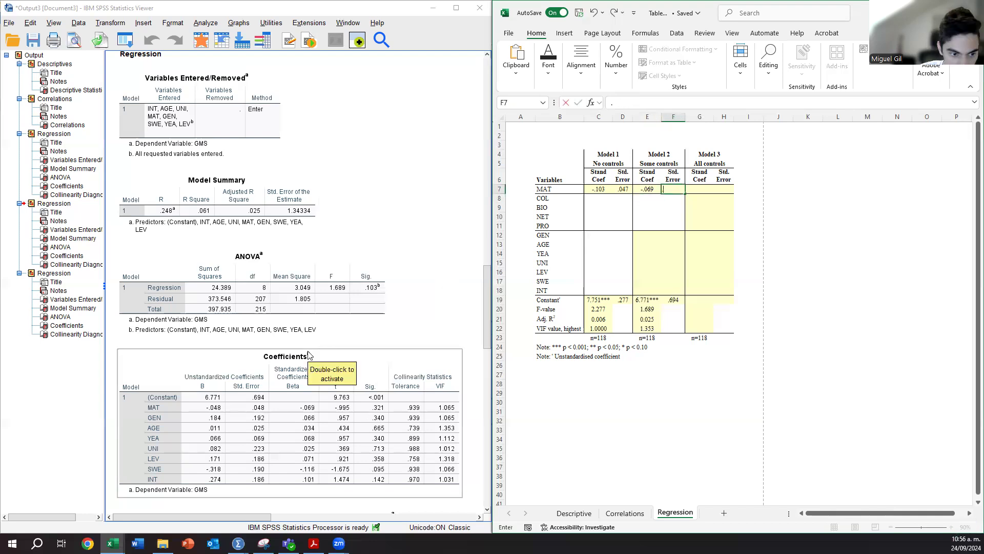
type("048")
key("Return")
- Enter Model 2's standardised coefficients for the controls: GEN .066, AGE .034, YEA .068, UNI .025 and LEV .071
left_click(647, 236)
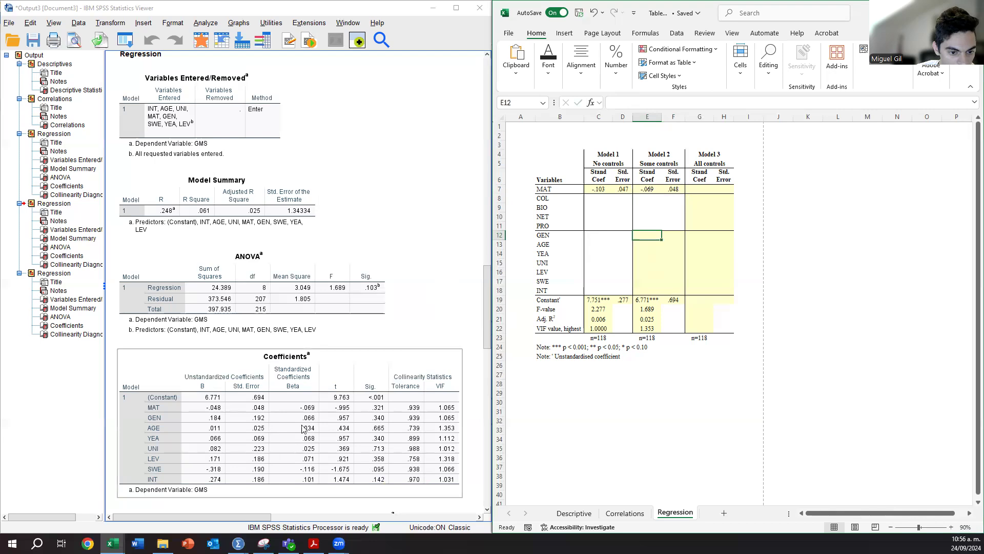
type(".")
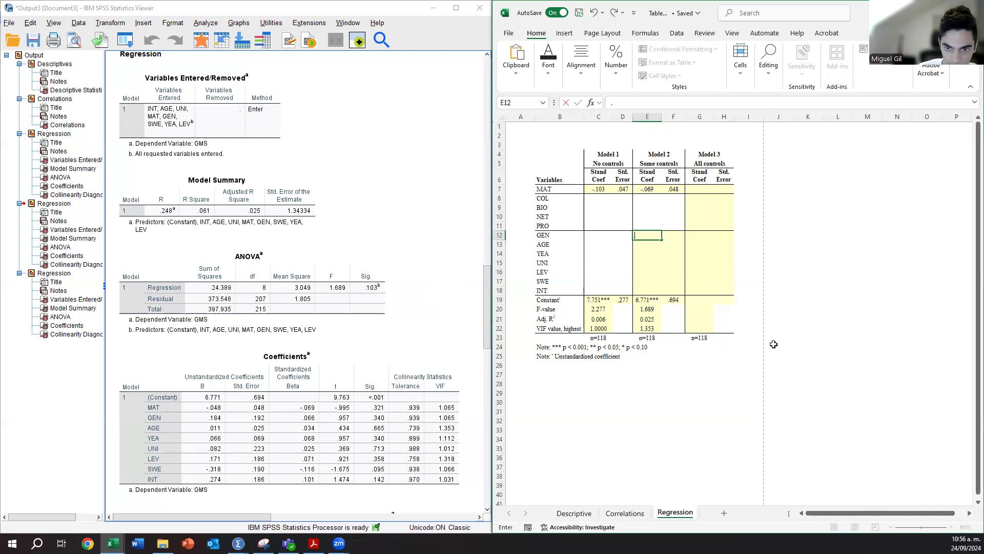
type("066")
key("Return")
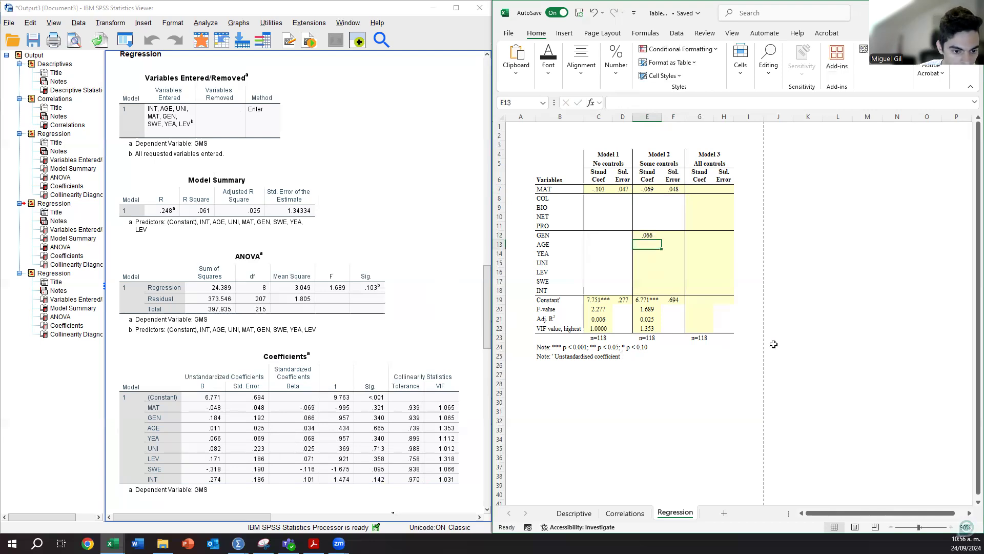
type(".034")
key("Return")
type(".068")
key("Return")
type(".025")
key("Return")
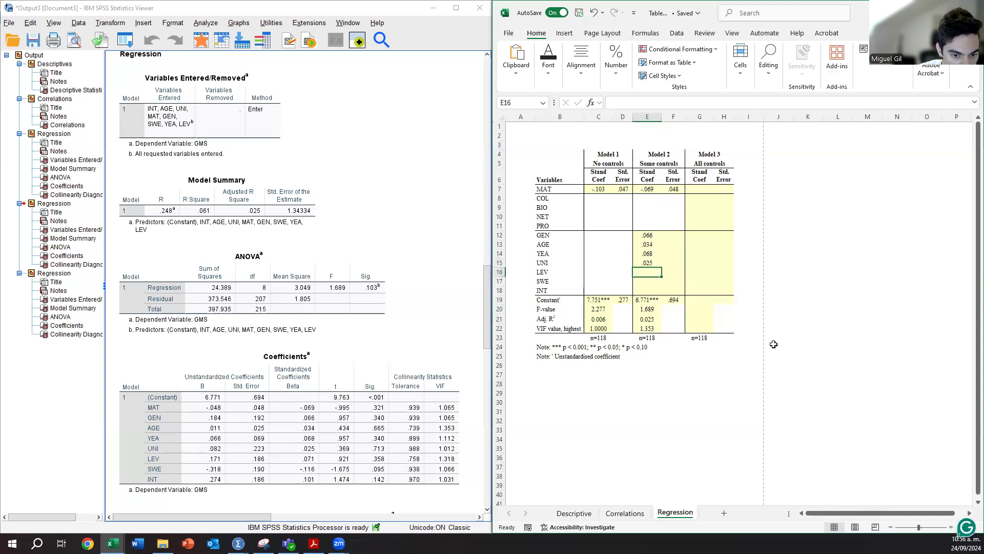
type(".071")
key("Return")
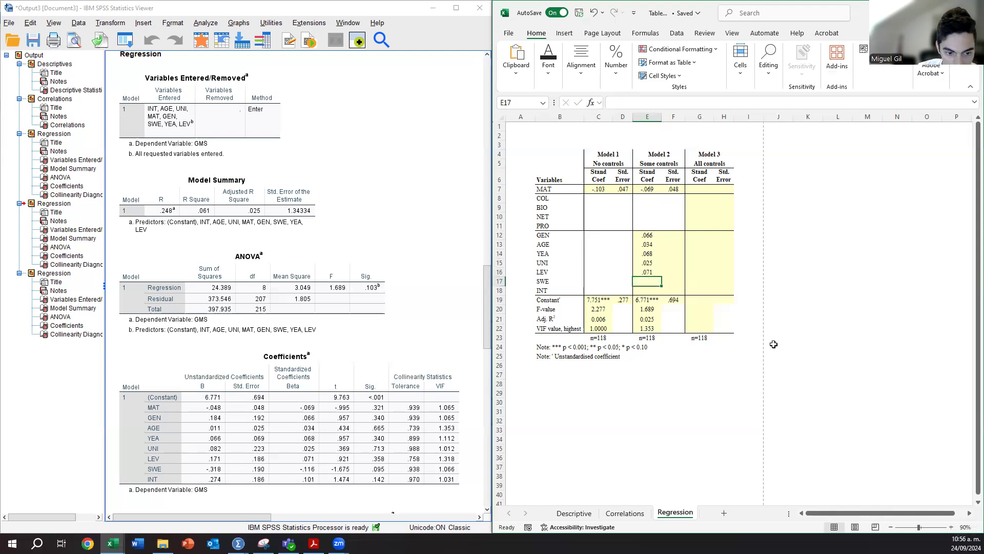
- Enter Model 2's standardised coefficients of -.116* for SWE and .101 for INT
type("-.116")
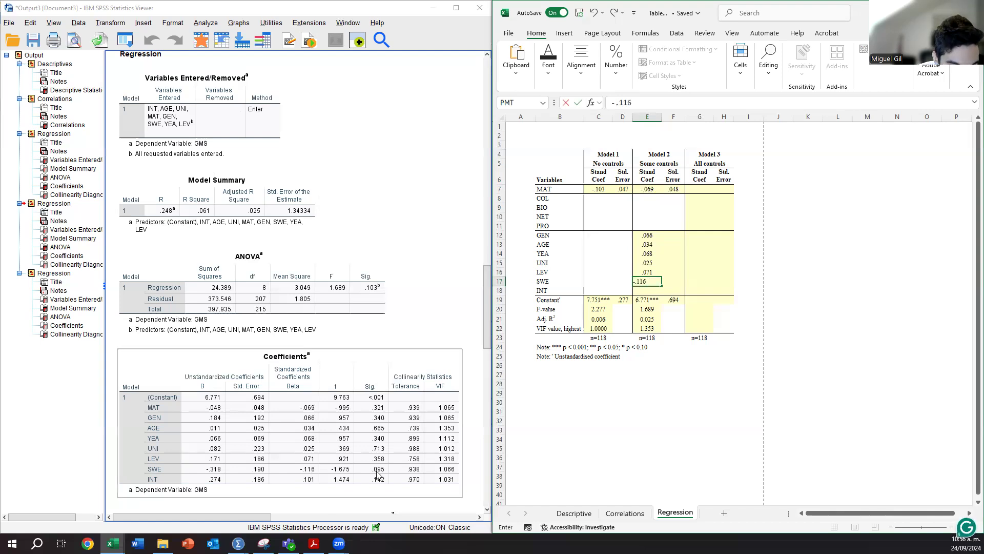
type("*")
key("Return")
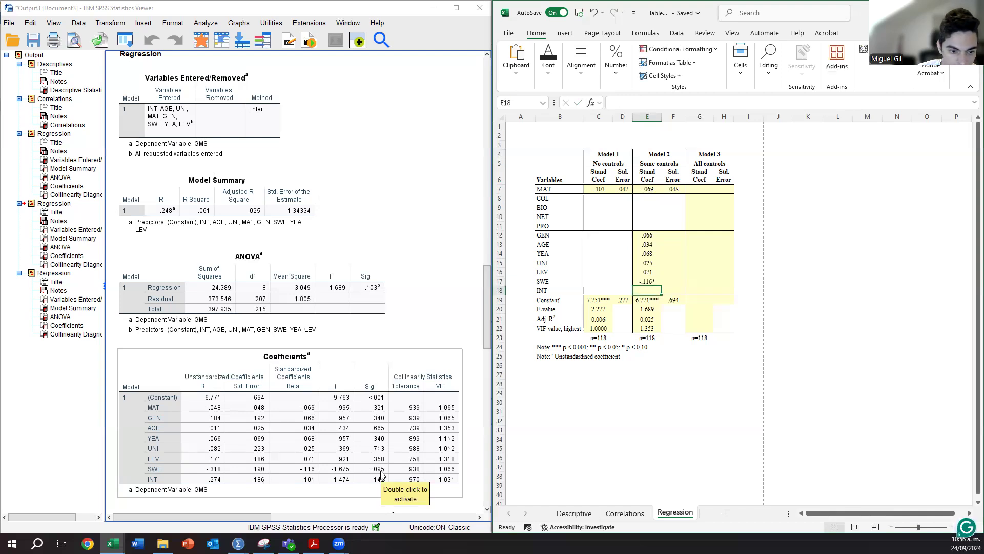
type(".101")
key("Return")
- Enter Model 2's standard errors for the first three controls: GEN .192, AGE .025 and YEA .069
key("Up")
key("Up")
key("Up")
key("Up")
key("Up")
key("Up")
key("Up")
key("Right")
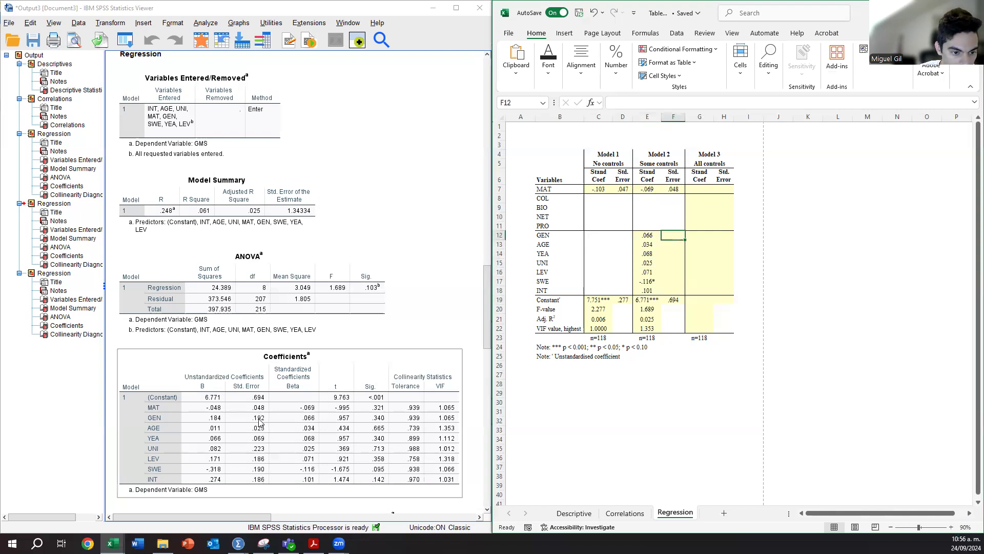
left_click(461, 304)
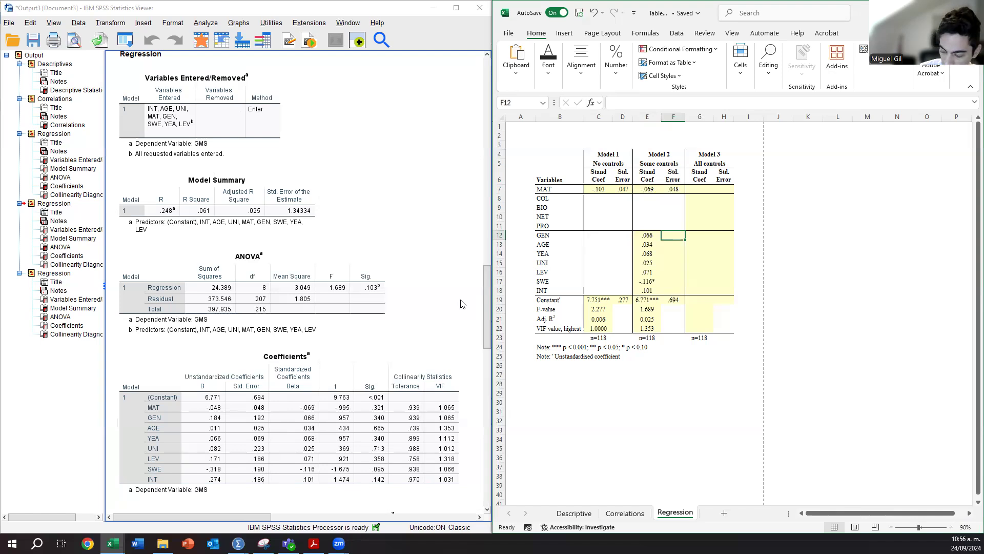
type(".192")
key("Return")
type(".025")
key("Return")
type(".069")
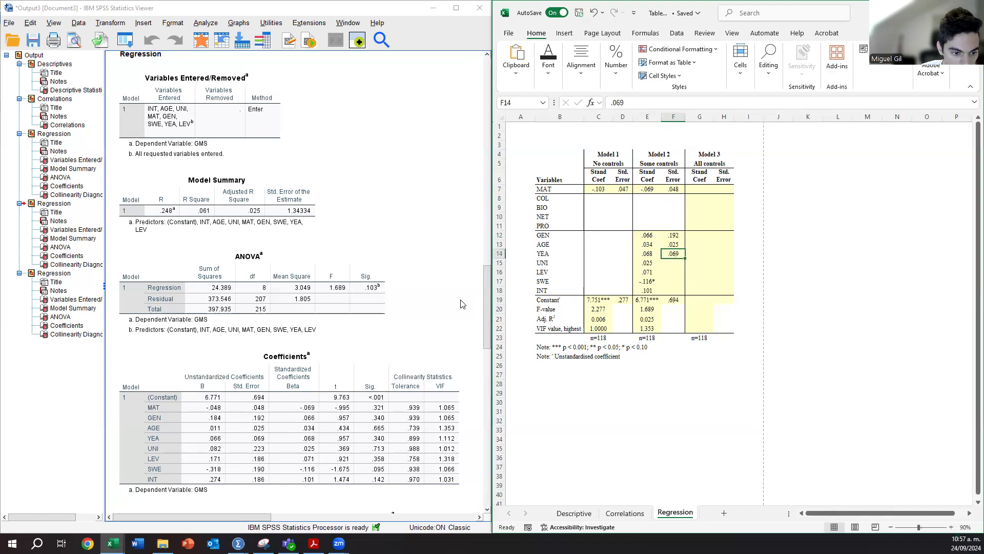
key("Return")
- Enter Model 2's standard errors for the remaining controls: UNI .223, LEV .186, SWE .190 and INT .186
type(".223")
key("ctrl+Return")
key("Return")
type(".18")
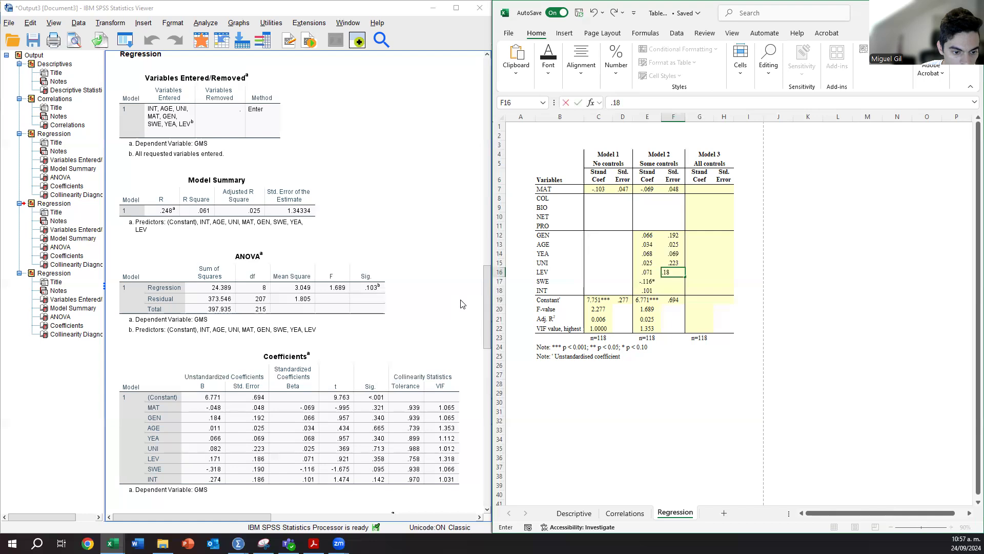
type("6")
key("Return")
type(".190")
key("Return")
type(".186")
key("Return")
- Review Model 2's completed column: the control standard errors, F-value, adjusted R², highest VIF and the MAT row
key("Up")
key("Up")
key("Up")
key("Up")
key("Up")
key("Up")
key("Up")
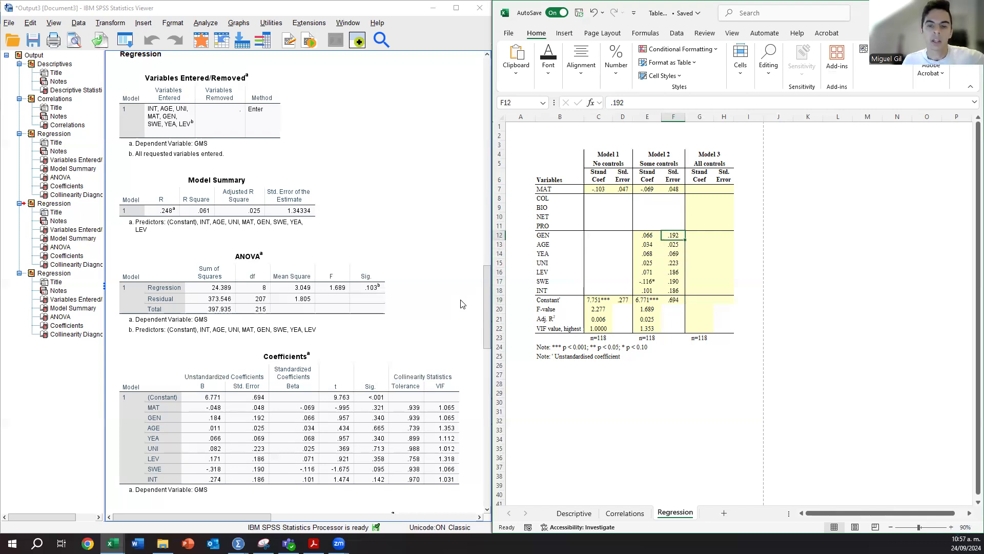
left_click(647, 309)
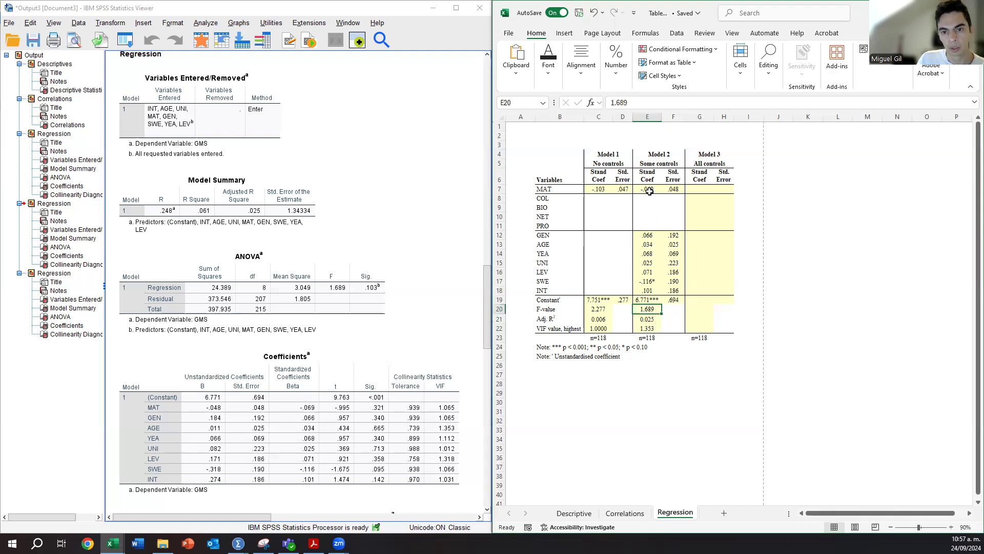
left_click(649, 320)
left_click(655, 330)
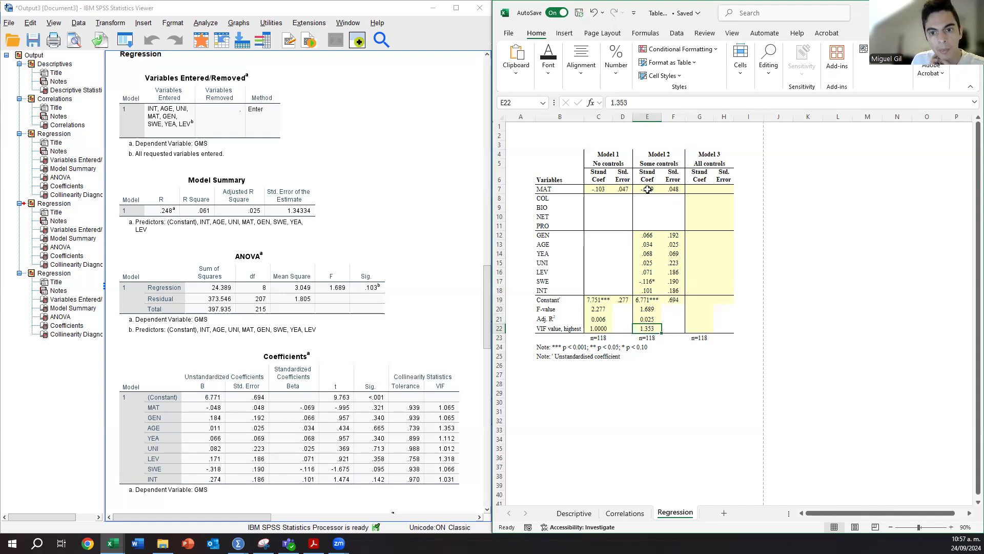
left_click_drag(648, 190, 668, 189)
key("ctrl+v")
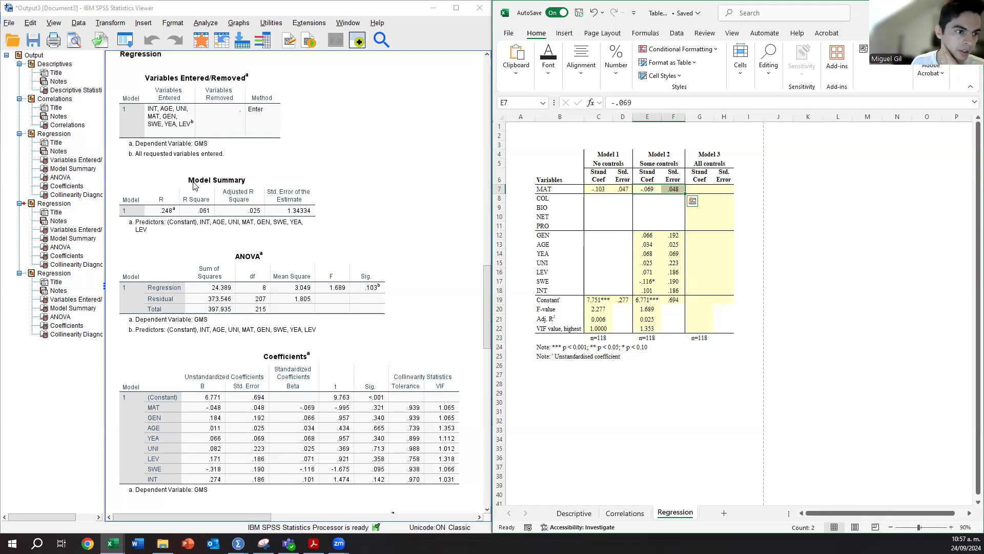
- Switch to the SPSS Viewer and show the third regression's output, which belongs to Model 3
left_click(37, 273)
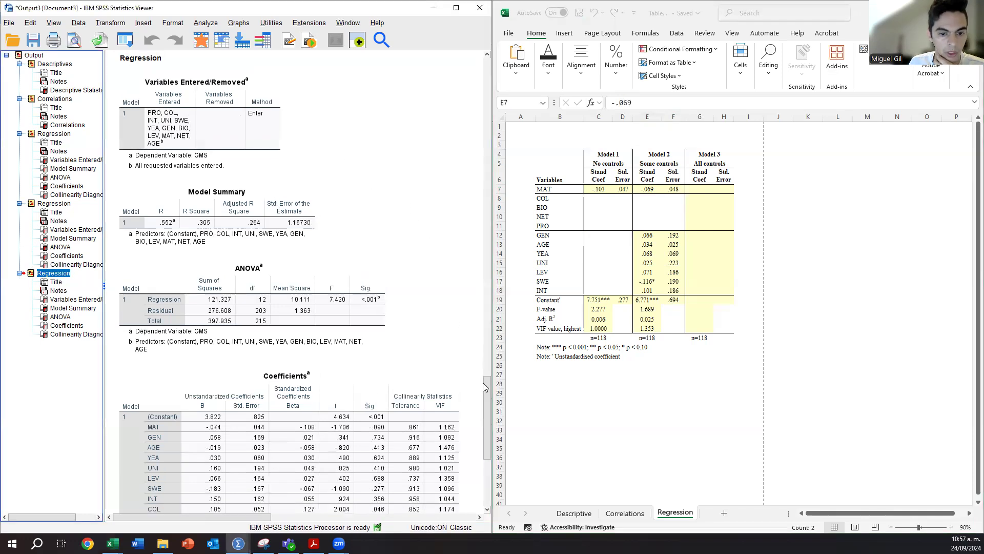
scroll(486, 386, "down", 2)
left_click(722, 167)
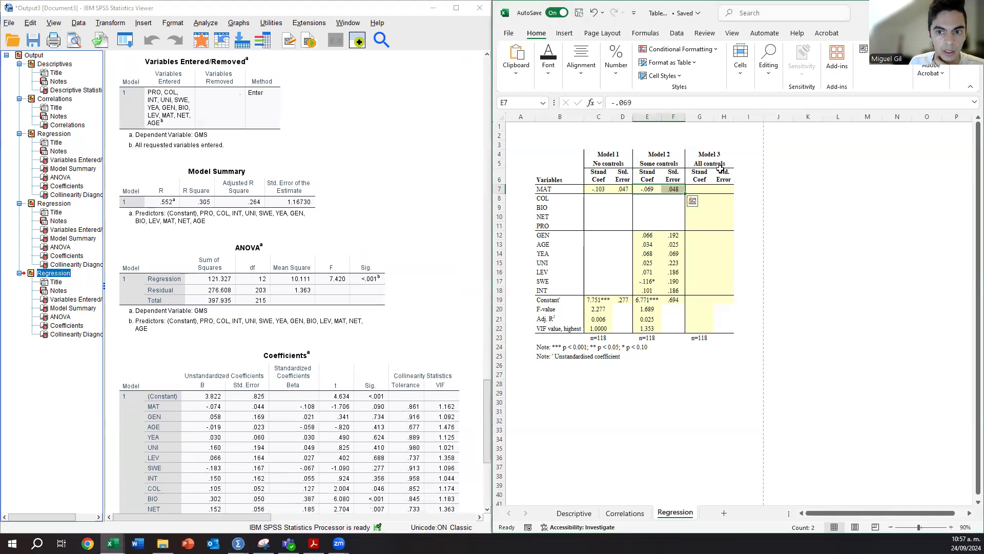
- In the Excel regression table, set Model 1's sample size to n=216
left_click(605, 340)
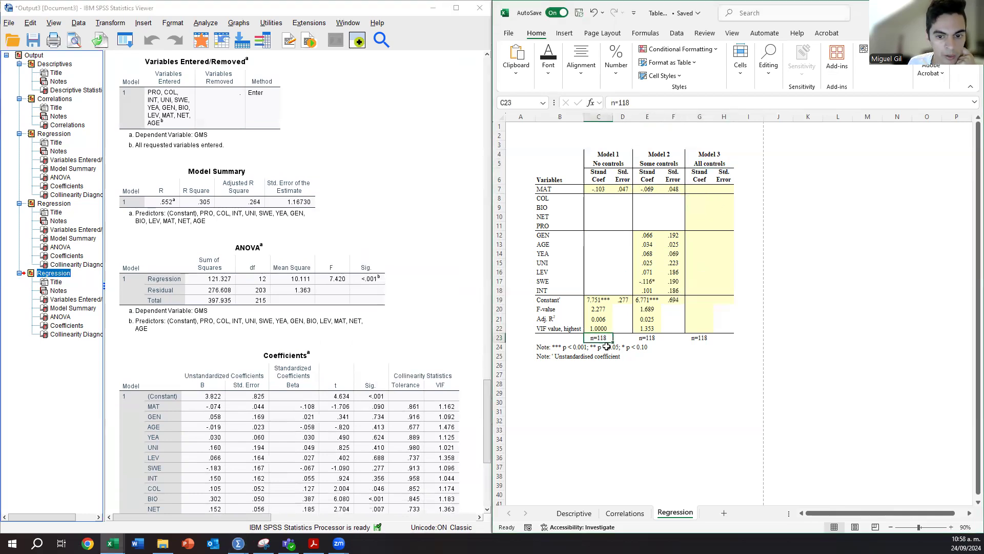
left_click_drag(634, 104, 617, 103)
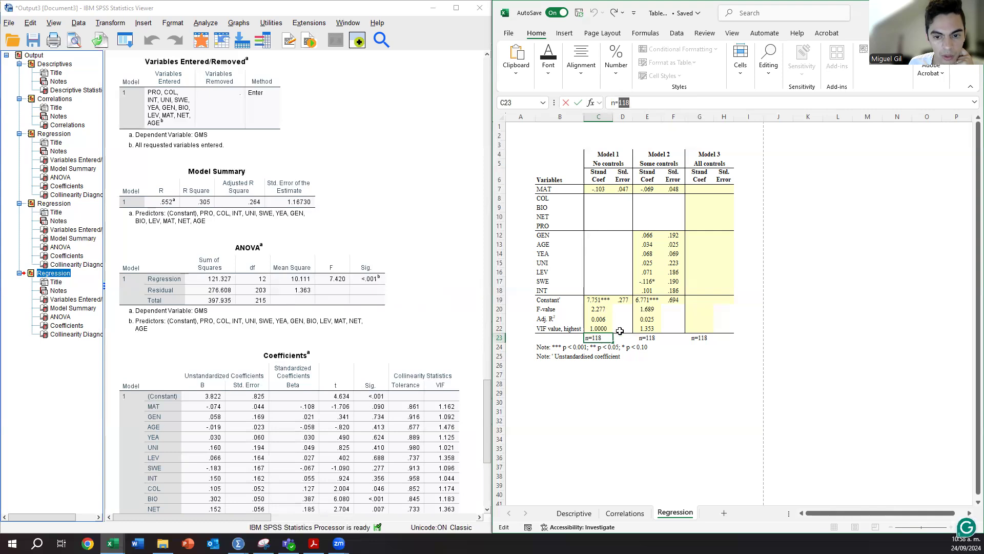
left_click(625, 513)
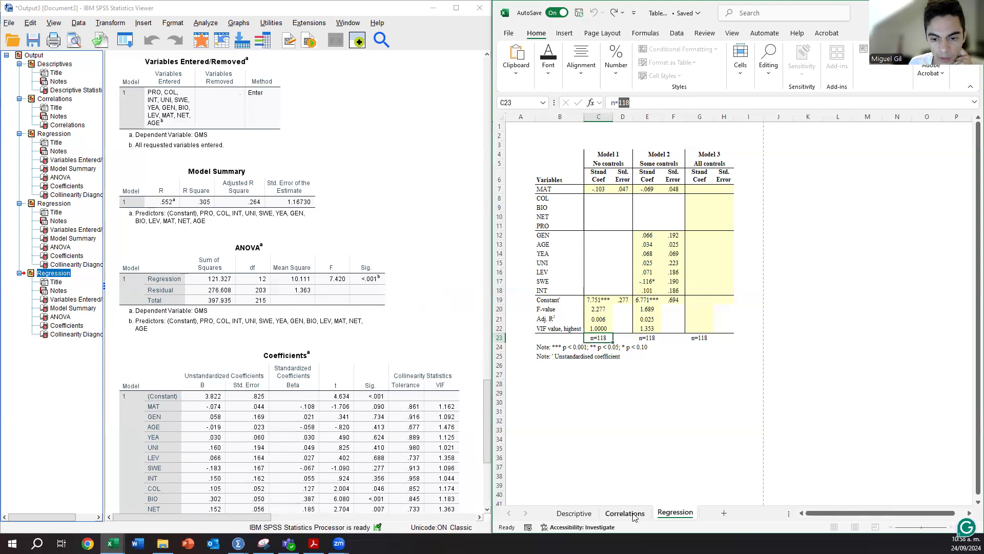
left_click(576, 517)
left_click(675, 512)
double_click(623, 102)
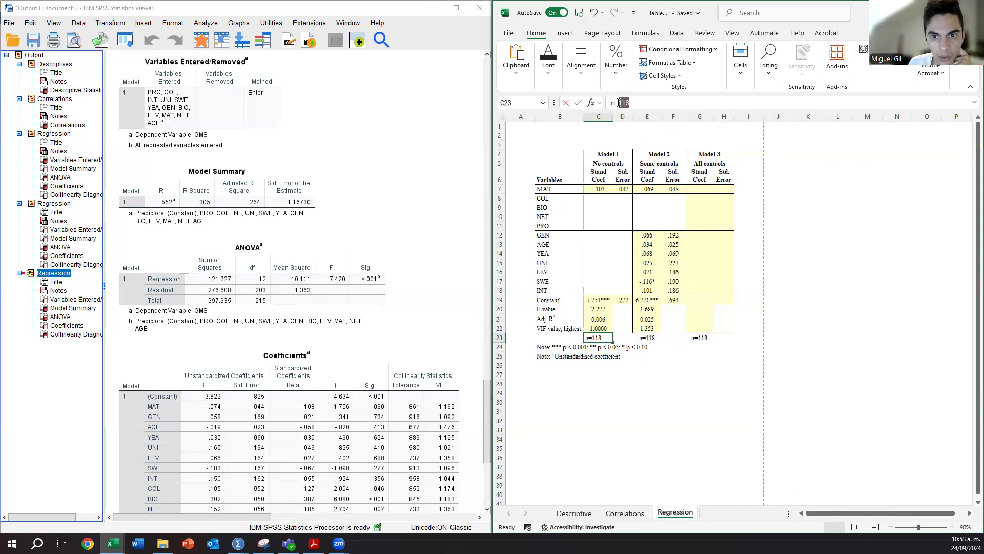
type("216")
key("Return")
key("Up")
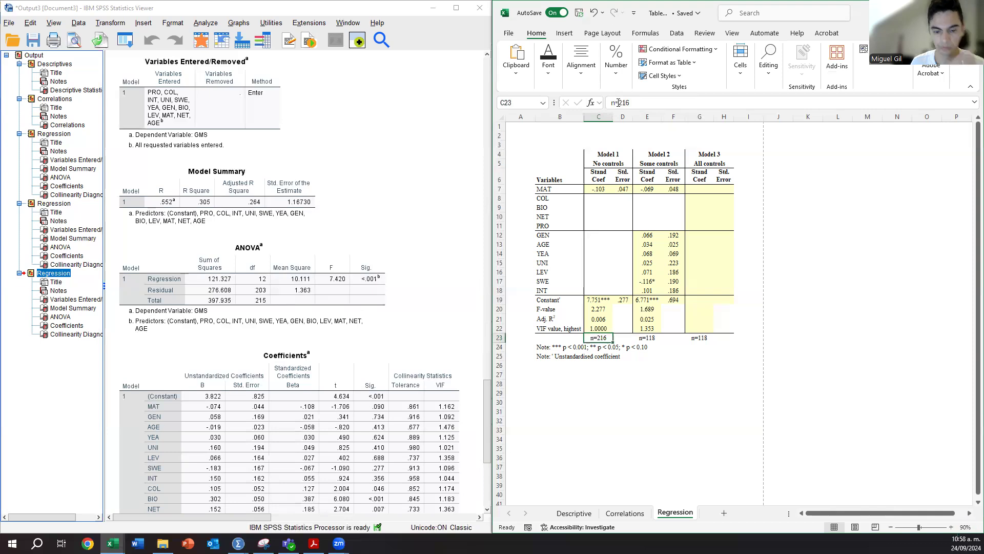
- Copy Model 1's sample size entry, n=216, to the matching cells of Models 2 and 3
key("ctrl+c")
key("Escape")
key("ctrl+c")
key("Right")
key("Right")
key("Return")
key("ctrl+c")
key("Right")
key("Right")
key("Return")
- Enter Model 3's F-value from the SPSS ANOVA table with its significance stars as 7.420***
left_click(701, 190)
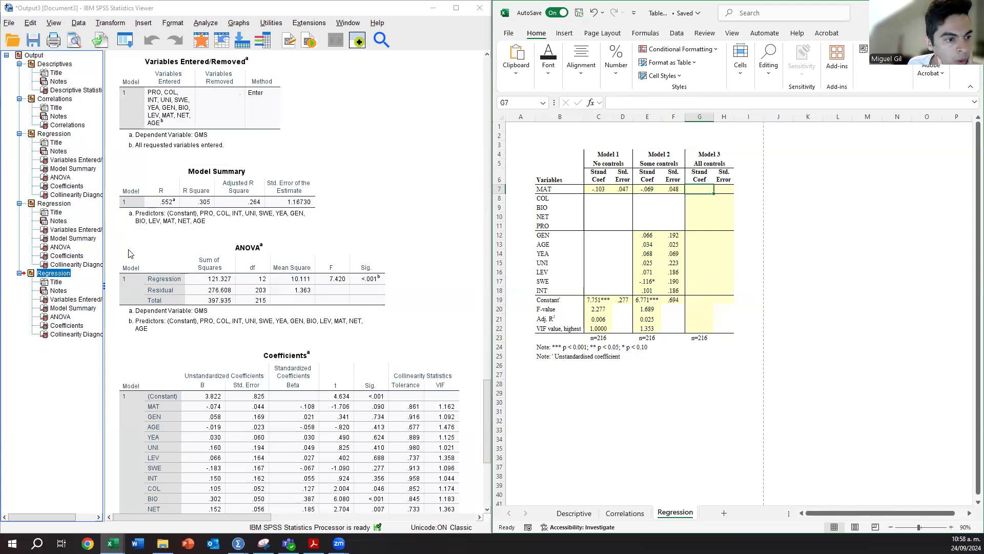
scroll(435, 271, "down", 3)
scroll(435, 270, "down", 3)
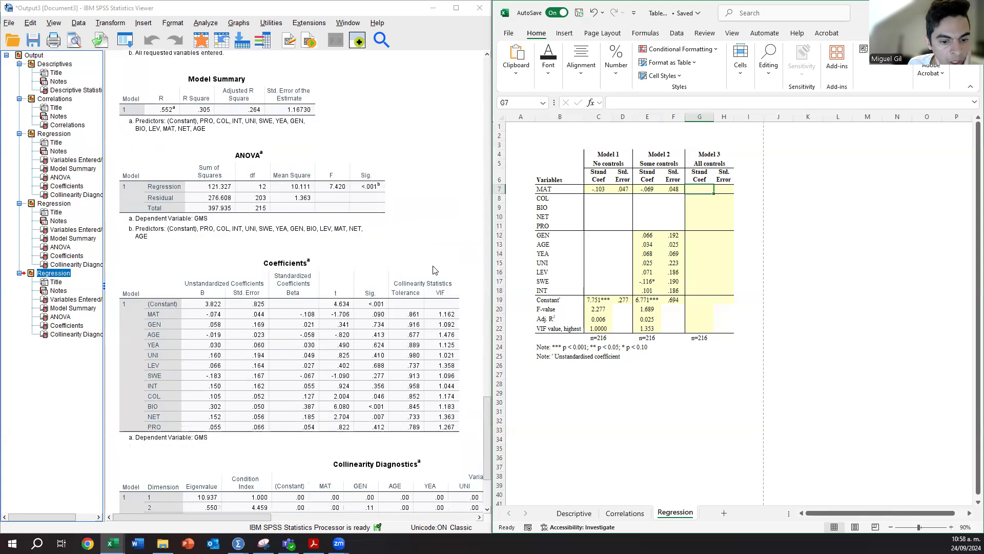
scroll(434, 270, "down", 2)
scroll(434, 270, "up", 2)
left_click(434, 270)
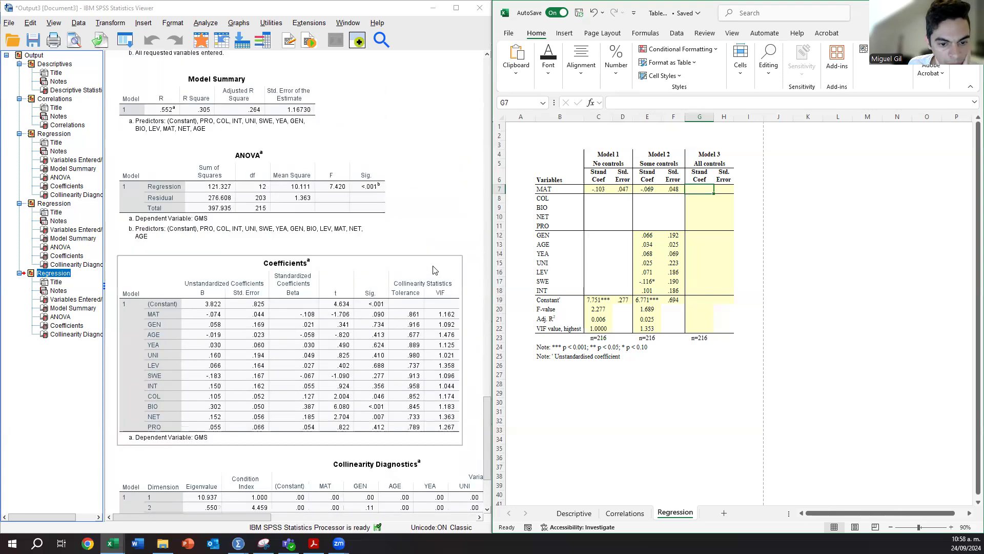
scroll(435, 270, "up", 3)
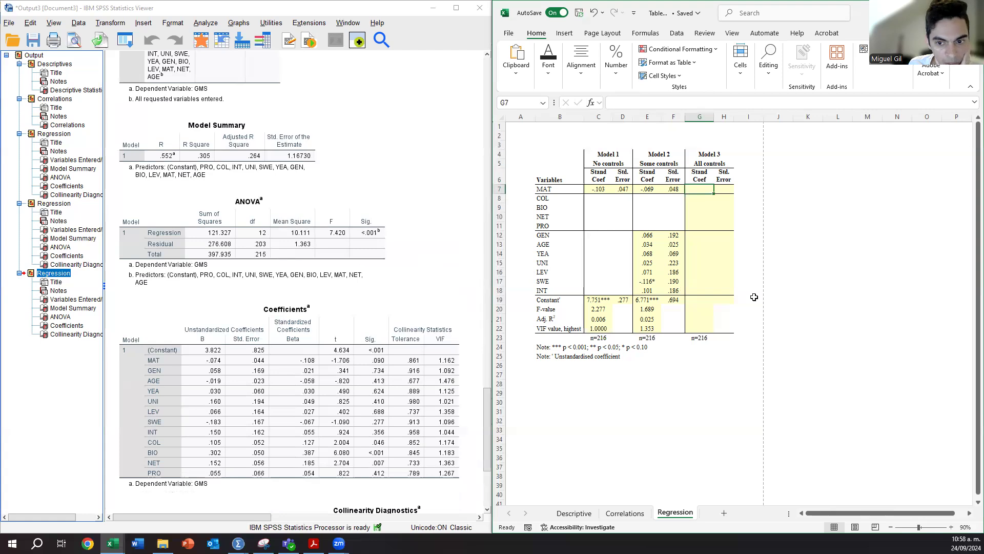
left_click(704, 309)
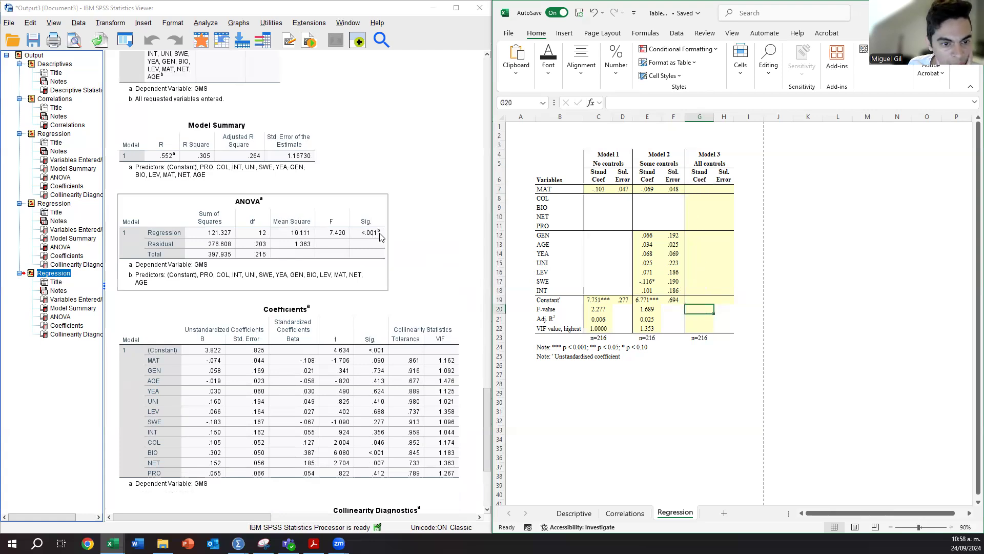
left_click(376, 236)
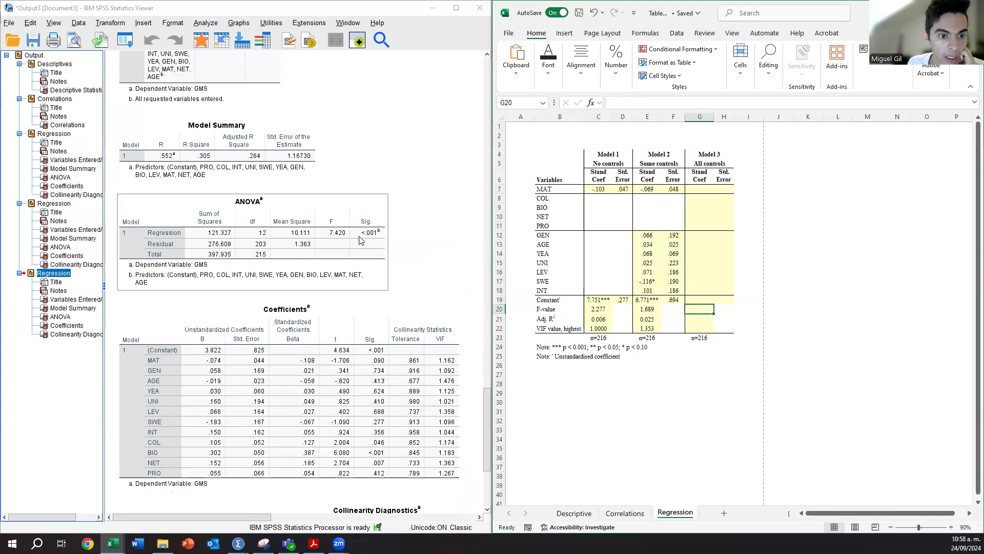
left_click(439, 221)
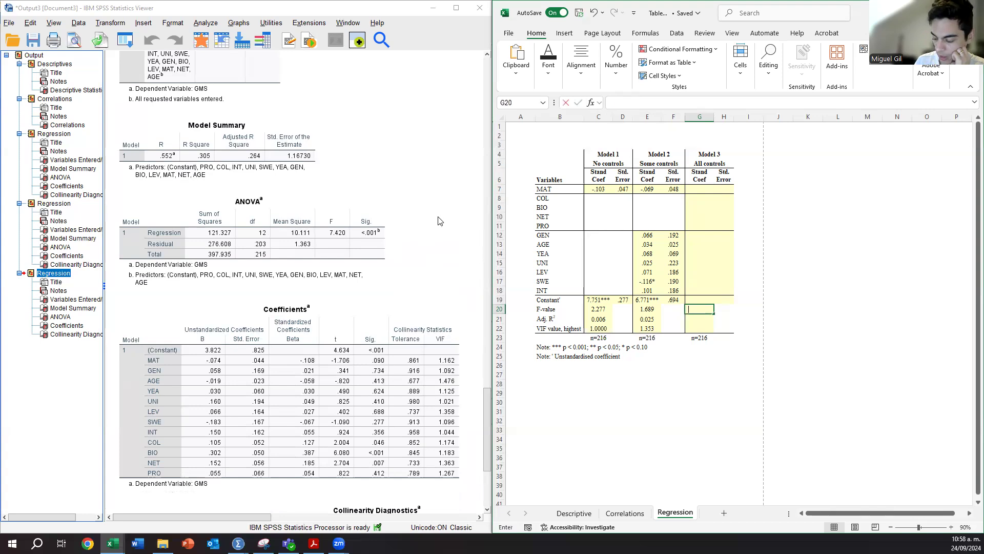
type("7.420")
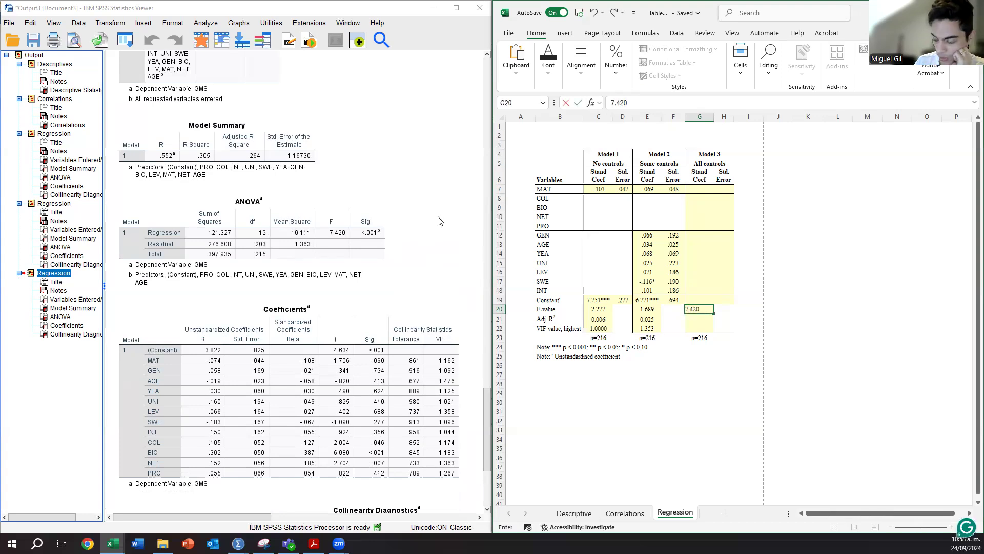
type("***")
key("Return")
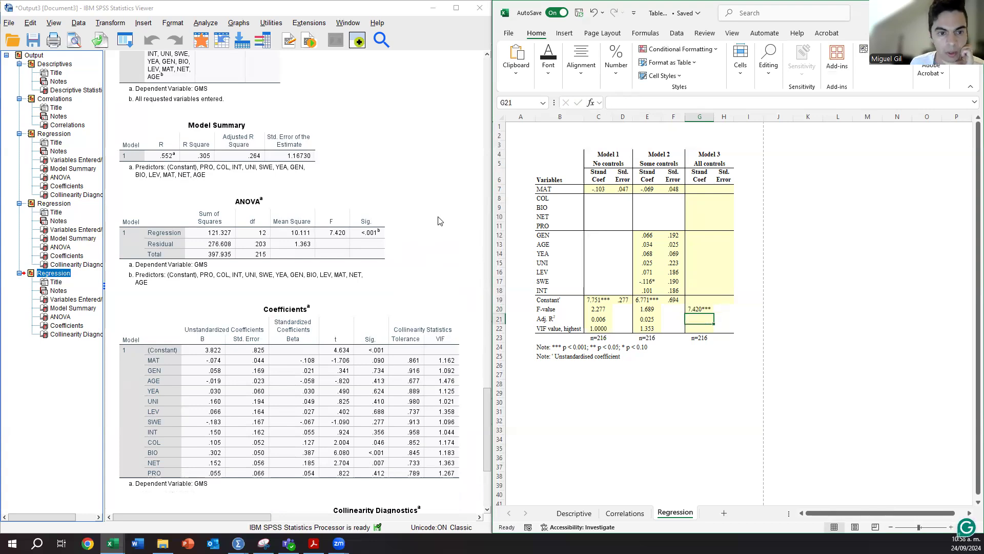
- Enter Model 3's adjusted R² of 0.264 and its highest VIF value of 1.476
left_click(380, 241)
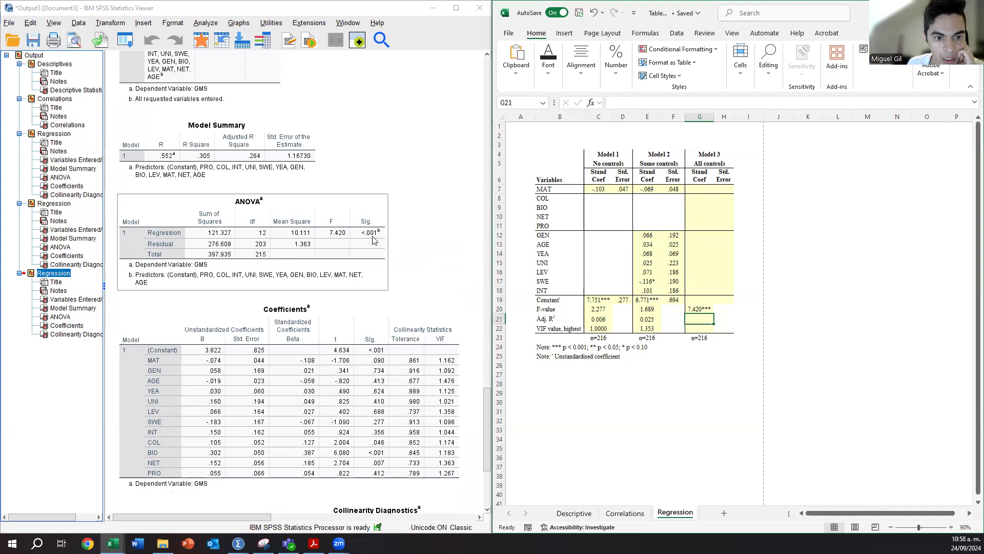
left_click(439, 289)
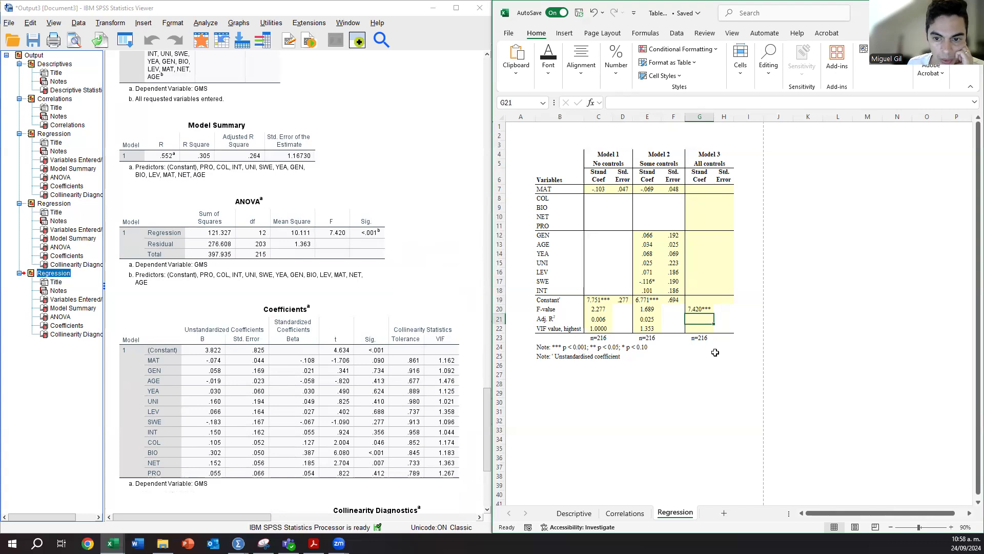
left_click(243, 164)
left_click(410, 185)
type("0")
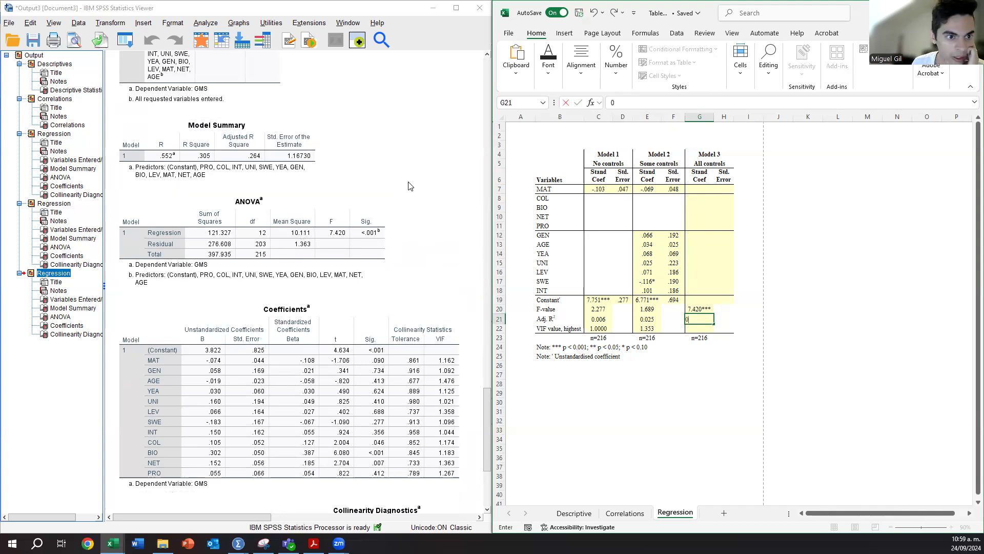
type(".264")
key("Return")
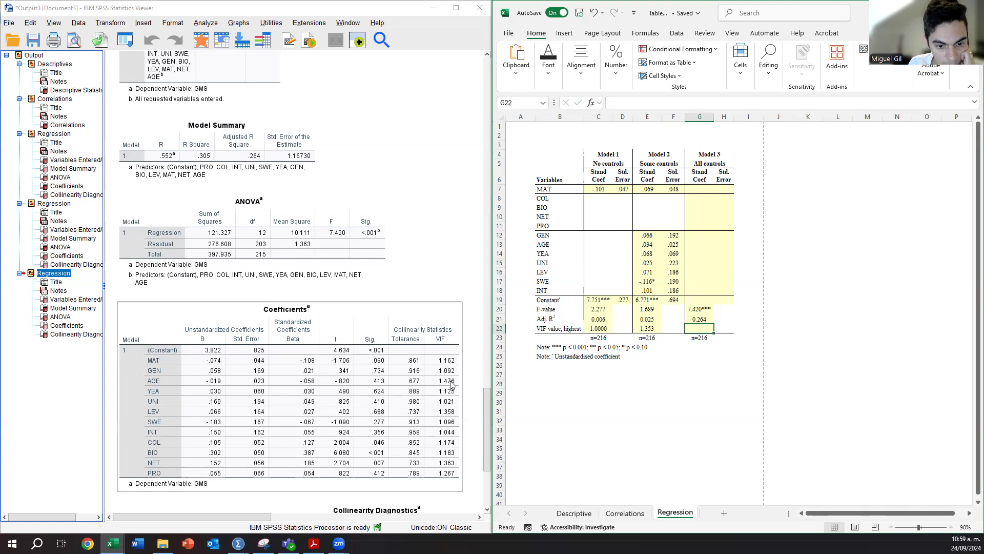
type("1.476")
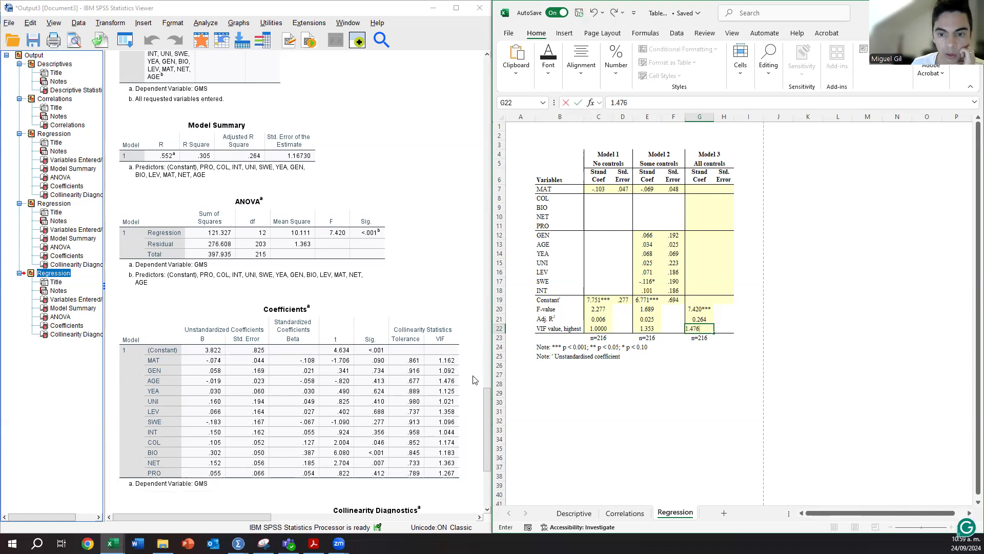
key("Return")
- Enter Model 3's constant from the SPSS Coefficients table with its significance stars as 3.822***
key("Up")
key("Up")
key("Up")
key("Up")
key("Up")
key("Up")
key("Up")
key("Up")
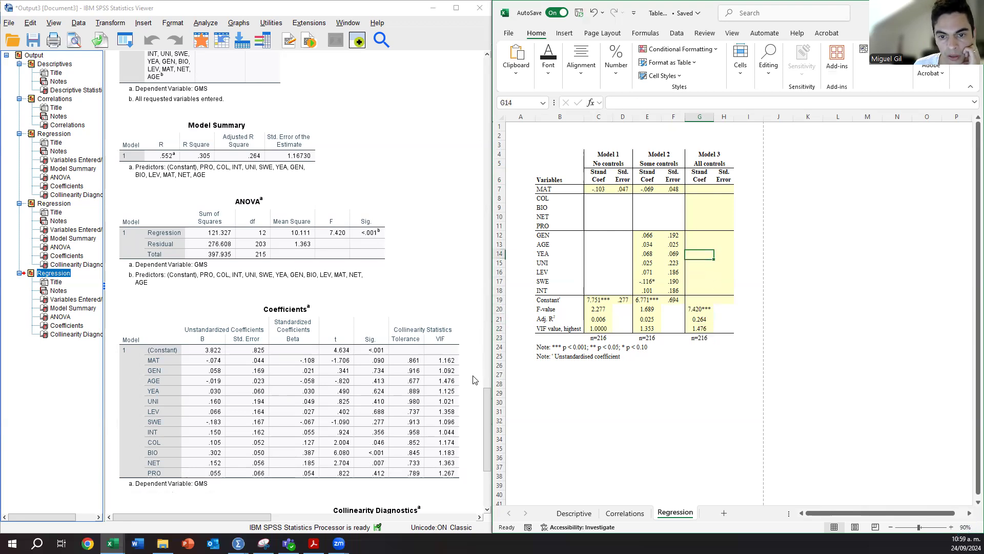
key("Down")
key("Down")
key("Down")
key("Down")
key("Down")
key("Down")
key("Down")
left_click(301, 338)
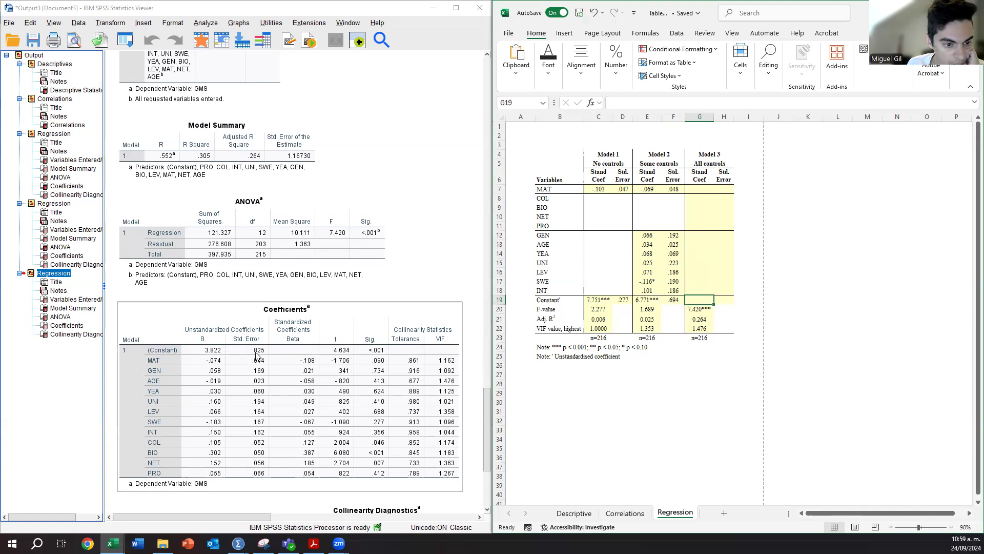
left_click(374, 268)
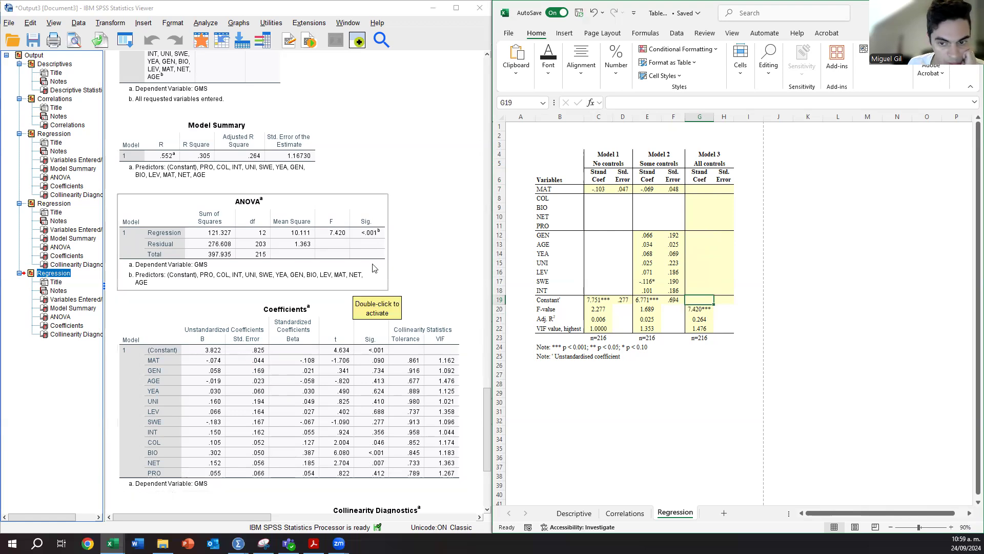
type("3.8")
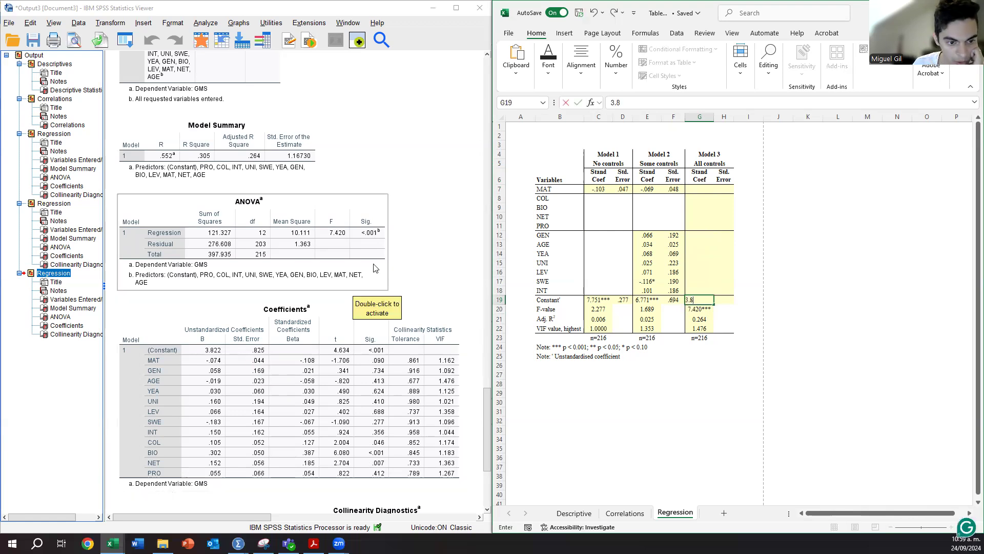
left_click(366, 313)
type("22***")
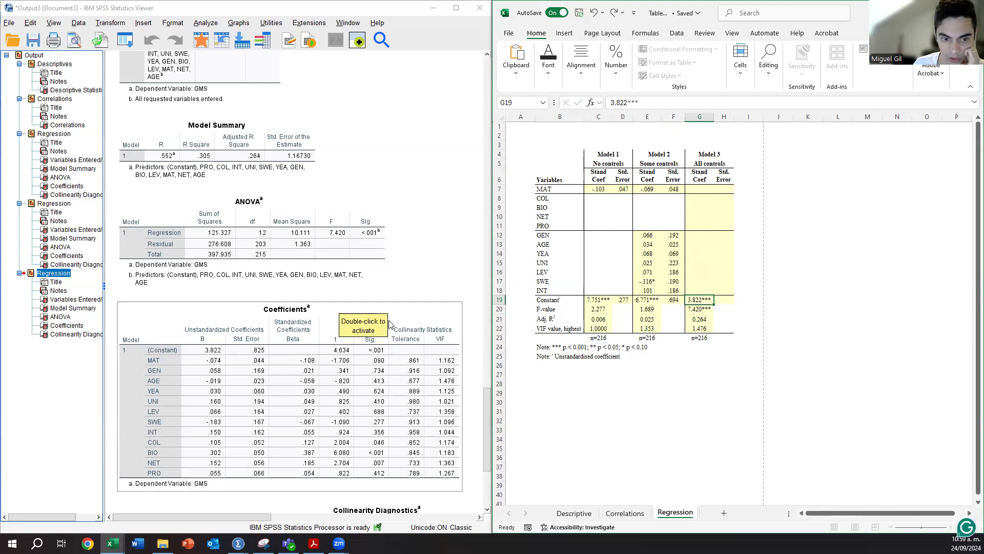
key("Return")
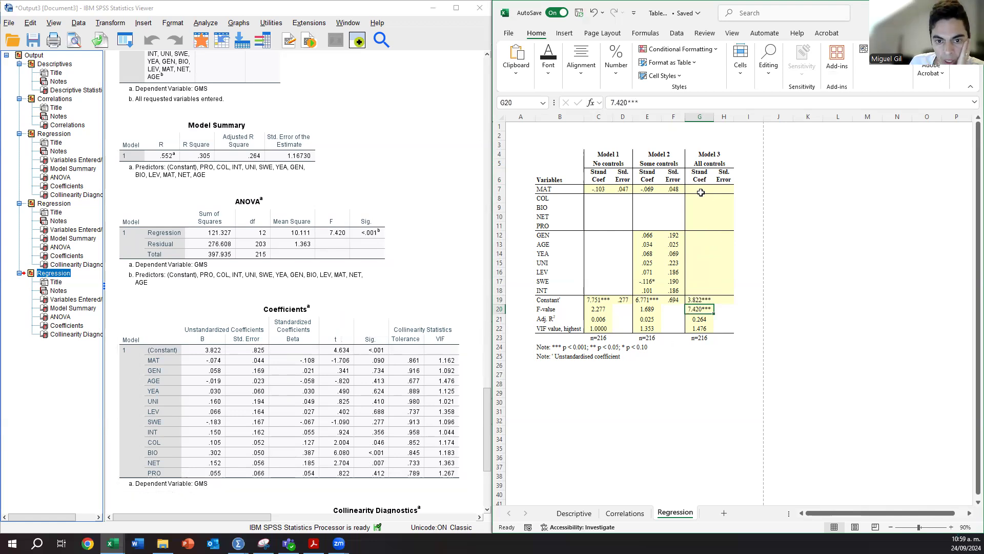
- Enter Model 3's standardised coefficient for MAT with its significance star as -.108*
left_click(701, 189)
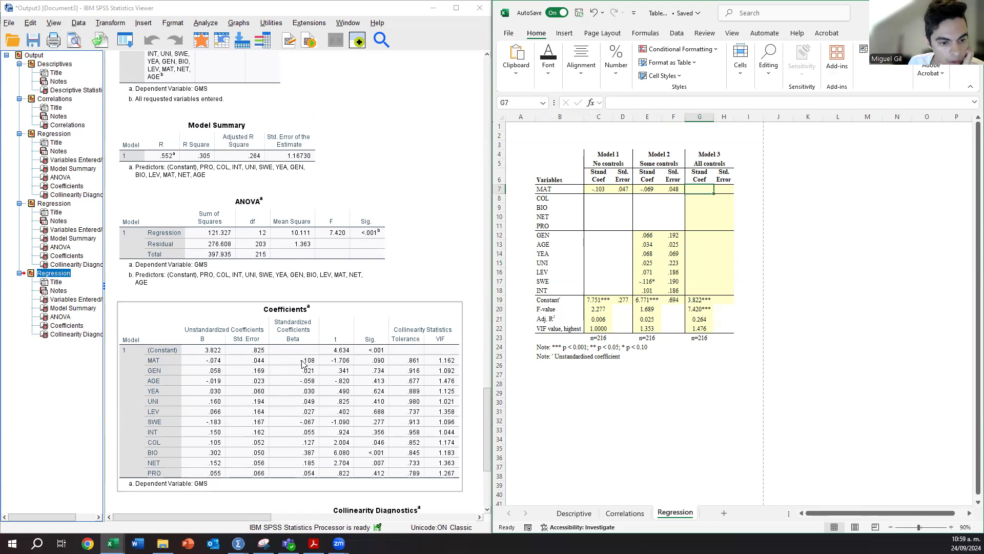
type("-.108")
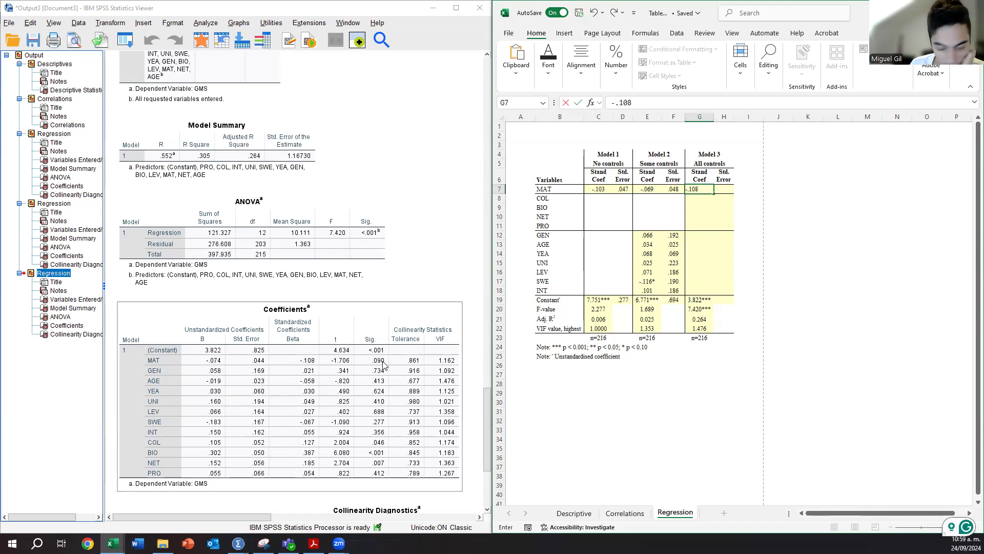
type("*")
key("Return")
- Fill Model 3's coefficient cells for GEN, AGE and YEA with the SPSS t values .341, -.820 and .490
left_click(703, 235)
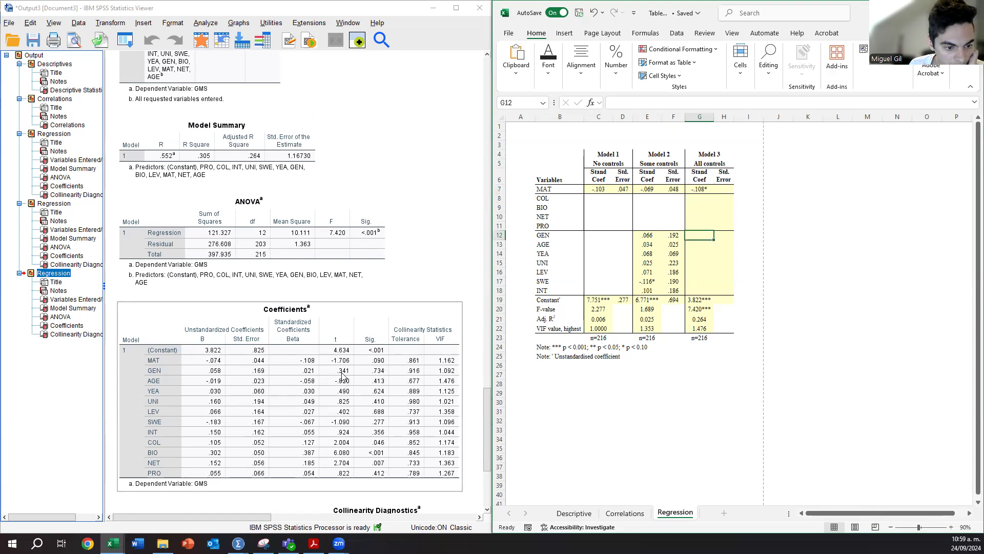
type(".341")
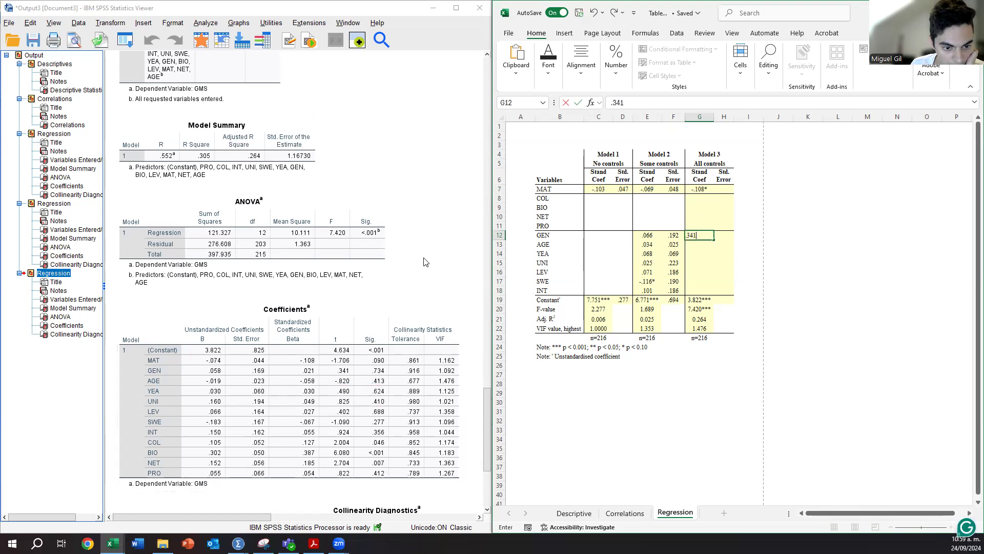
key("Return")
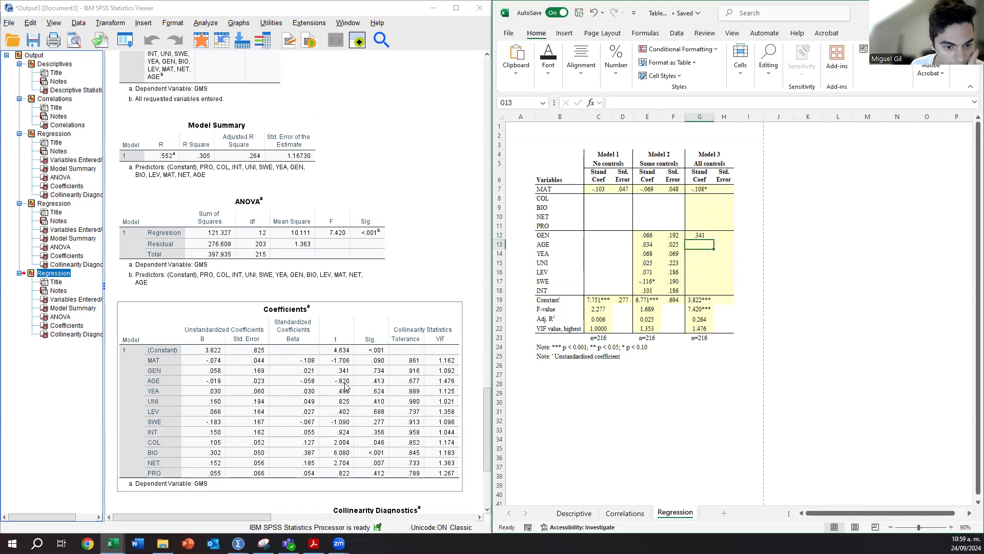
type("-.")
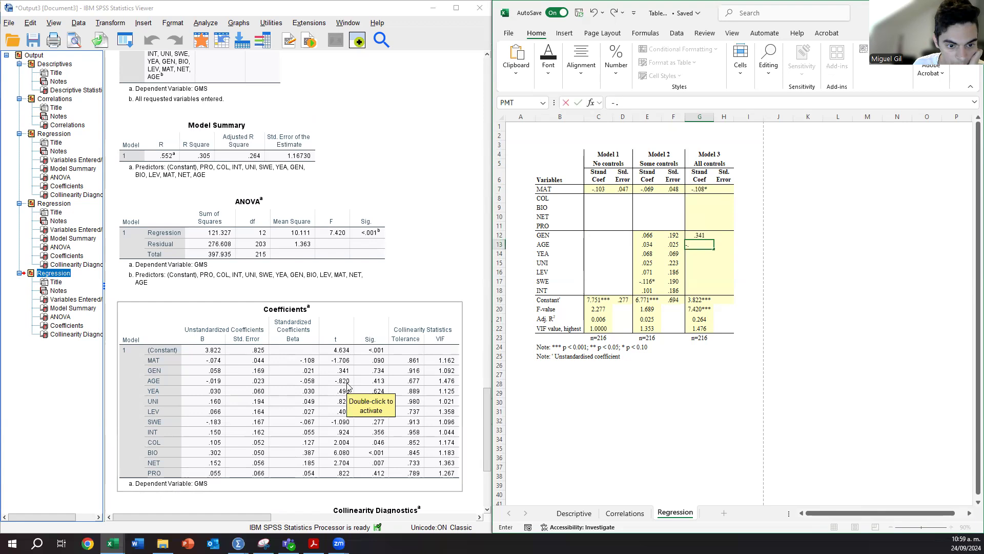
type("820")
key("Return")
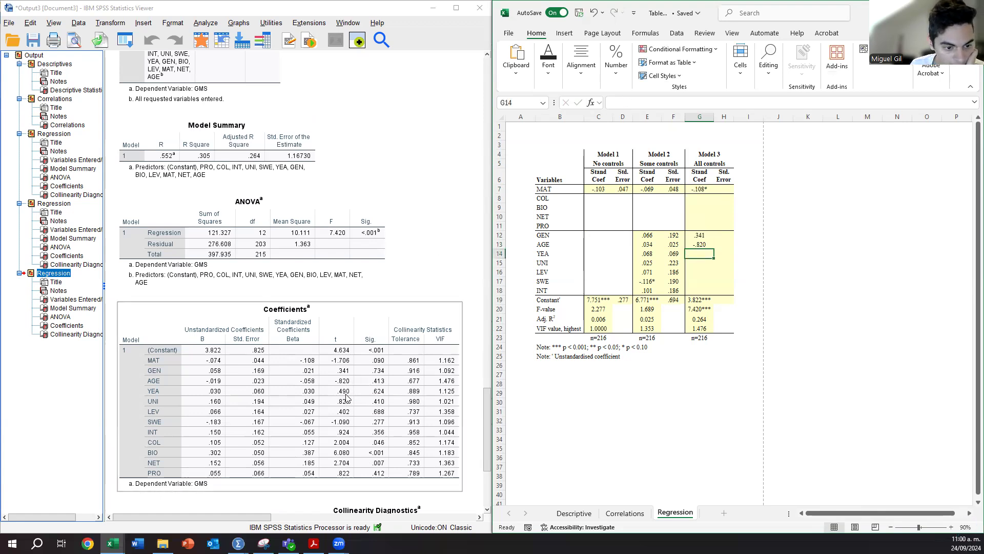
type(".")
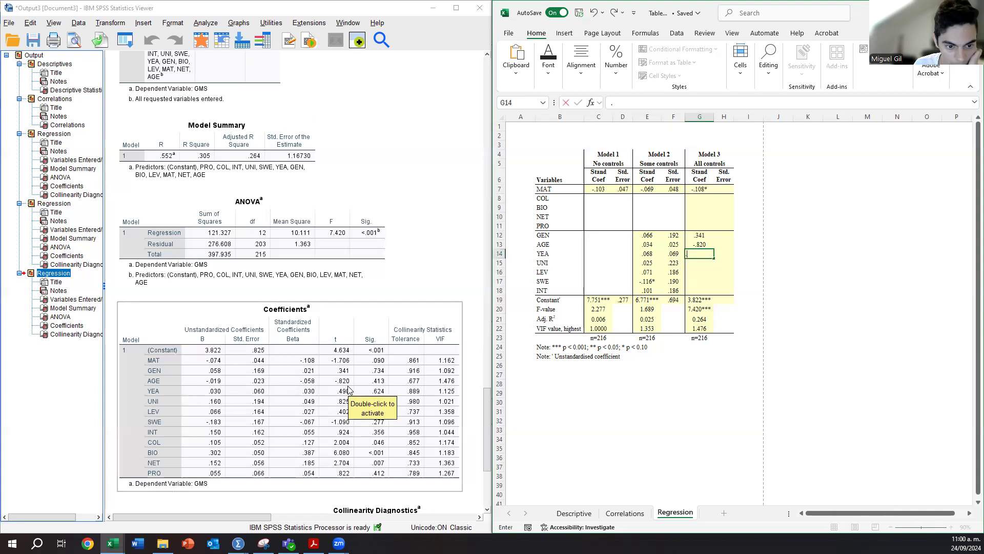
type("490")
key("Return")
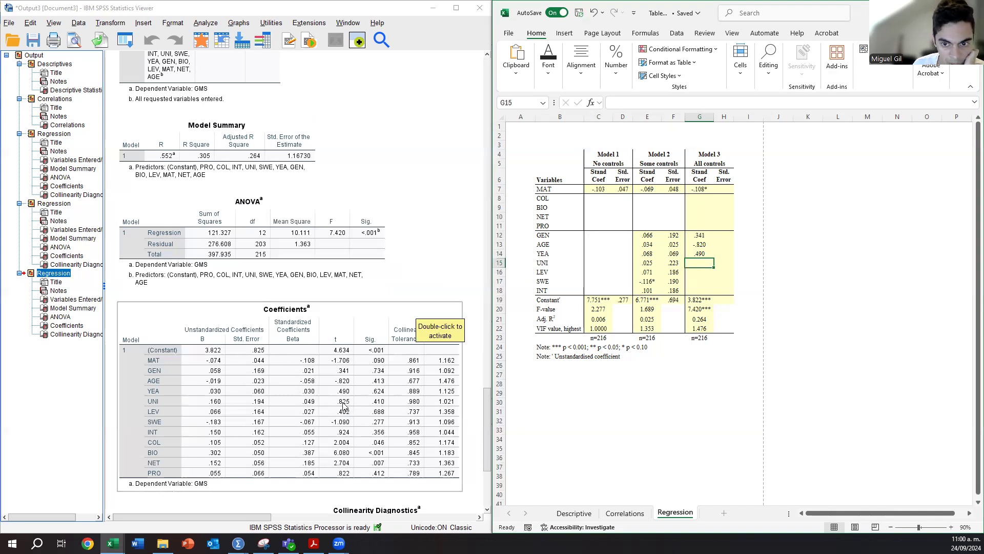
- Fill Model 3's coefficient cells for UNI, LEV, SWE and INT with the t values .825, .402, -1.090 and .924
type(".825")
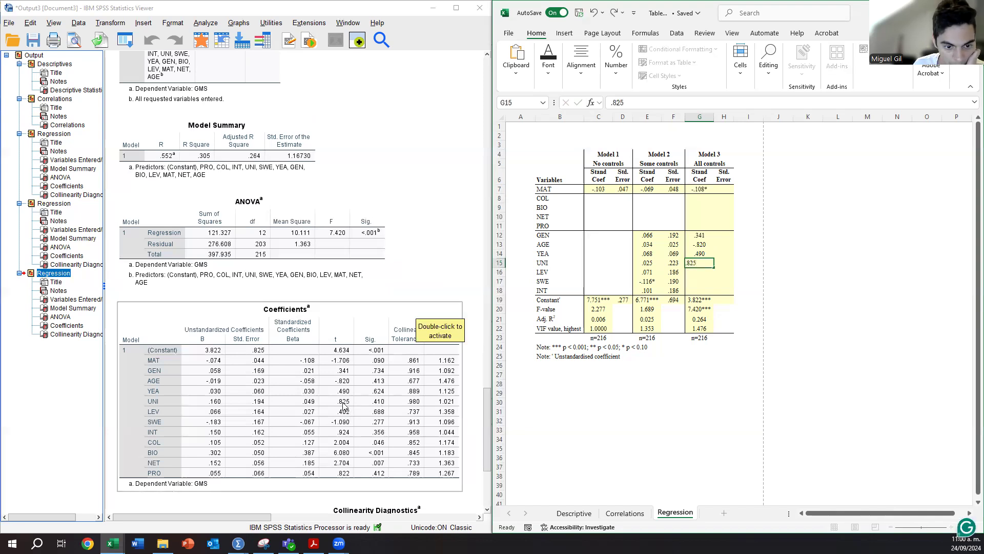
key("Return")
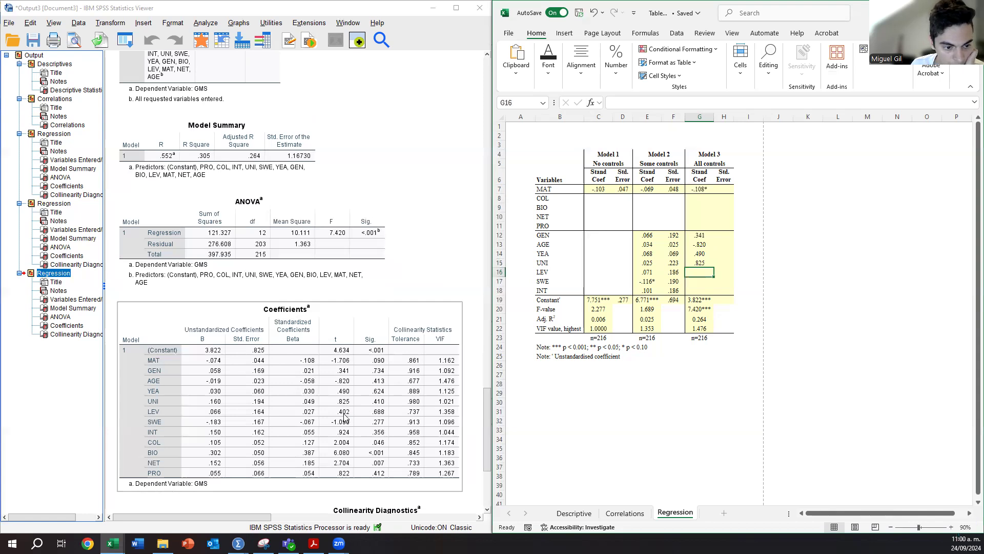
type(".402")
key("Return")
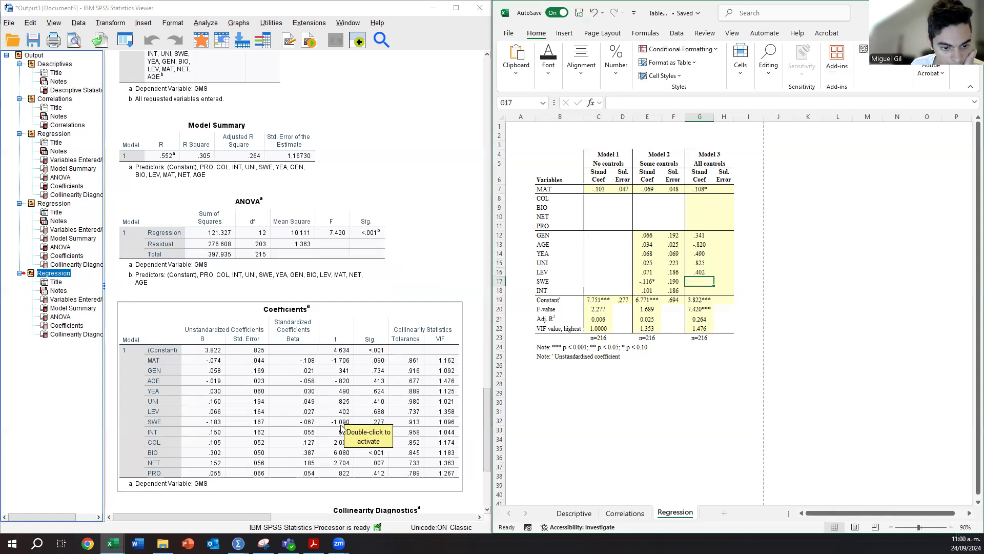
type("-1")
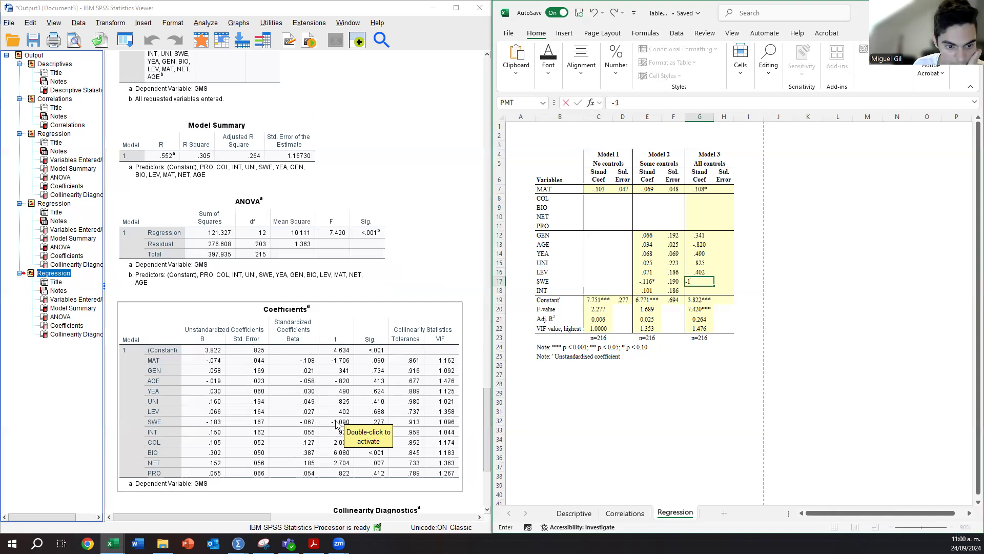
type(".090")
key("Return")
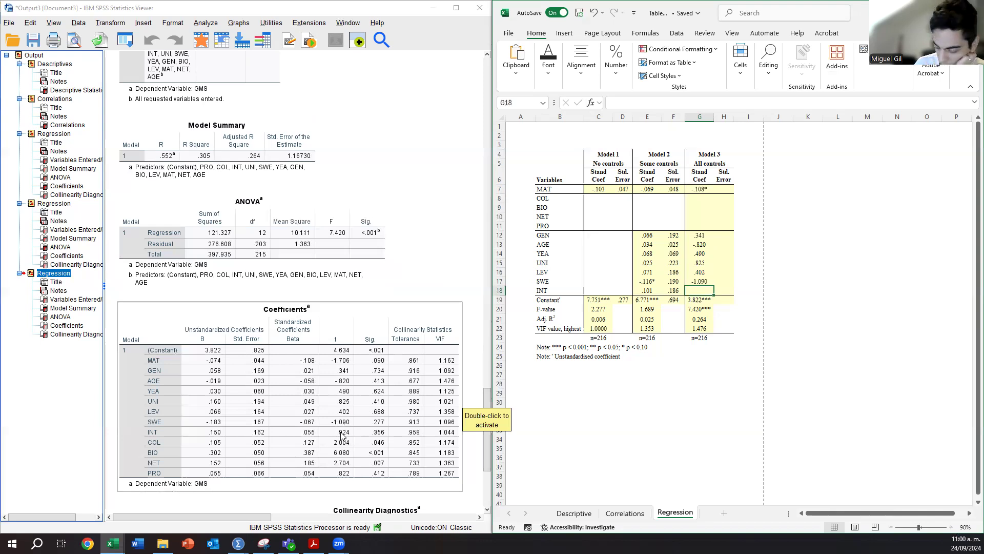
type(".924")
key("Return")
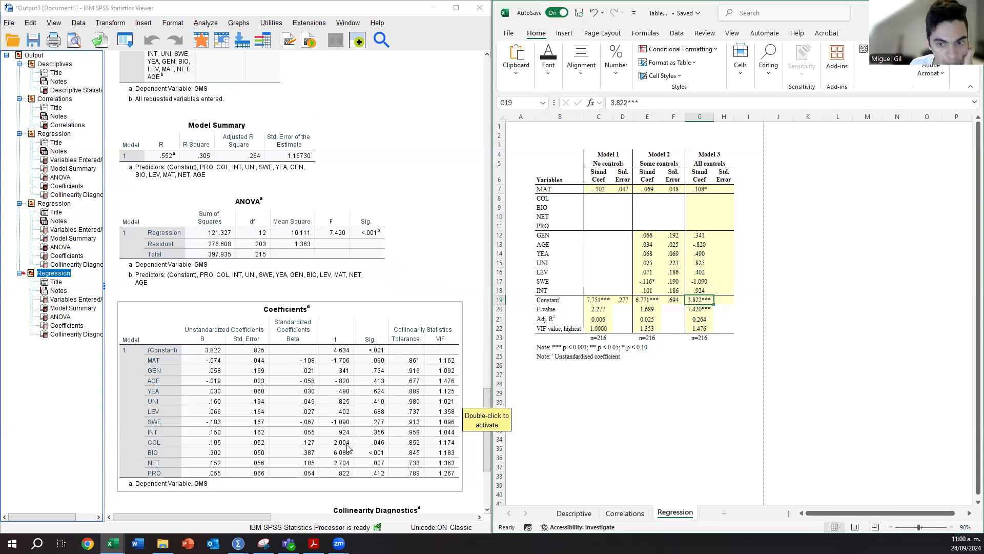
- Replace Model 3's coefficient entries for GEN, AGE and YEA with the standardised Beta values .021, -.058 and .030
left_click(701, 199)
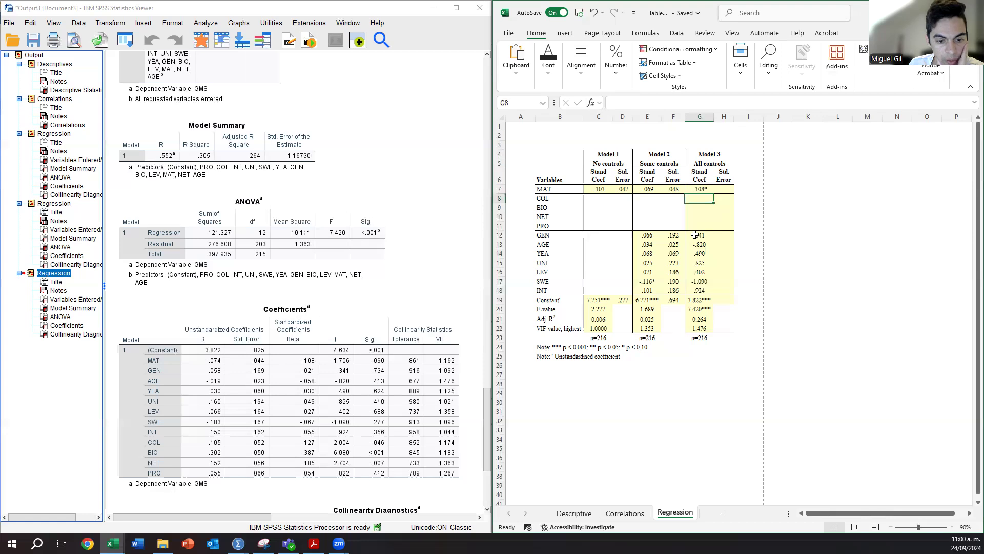
left_click(362, 411)
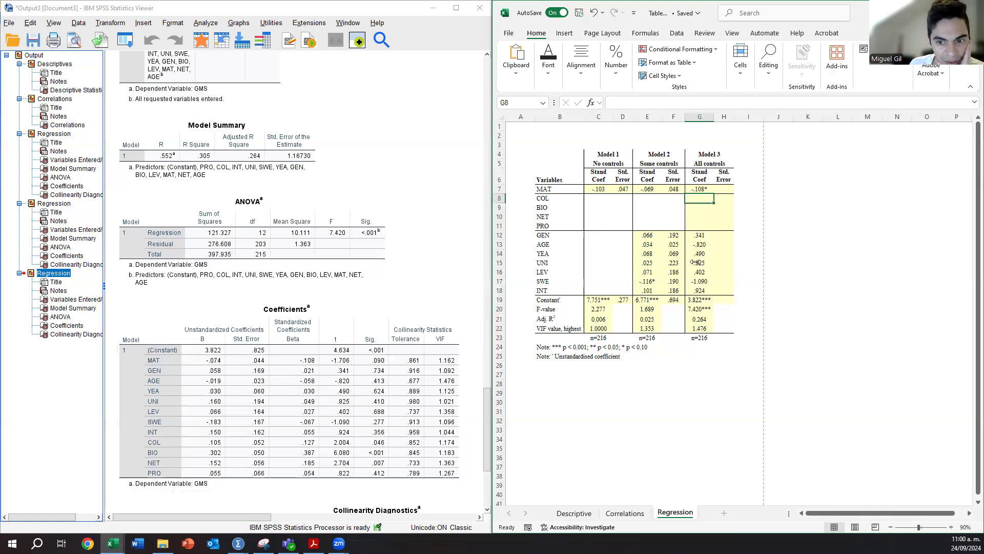
left_click(699, 234)
left_click(345, 348)
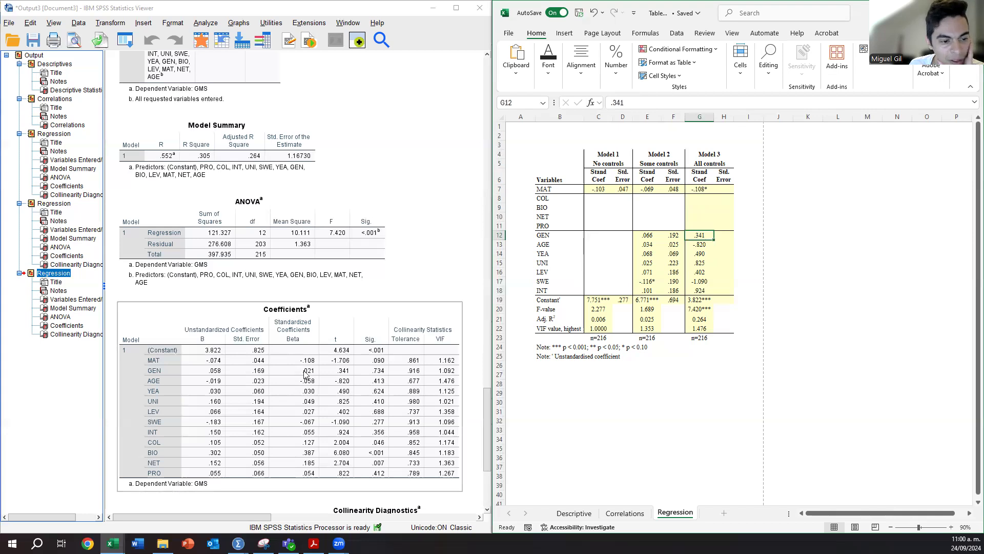
type(".")
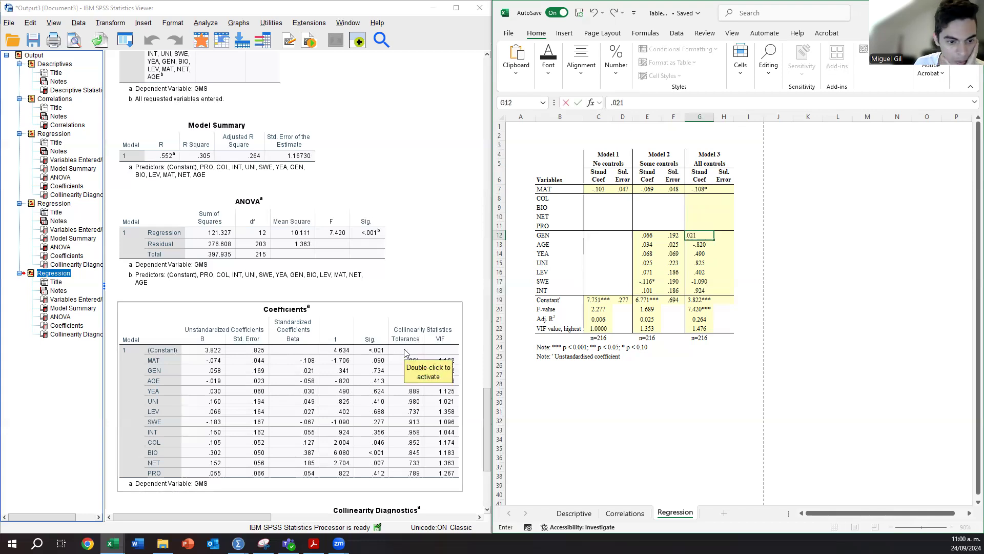
type("021")
key("Return")
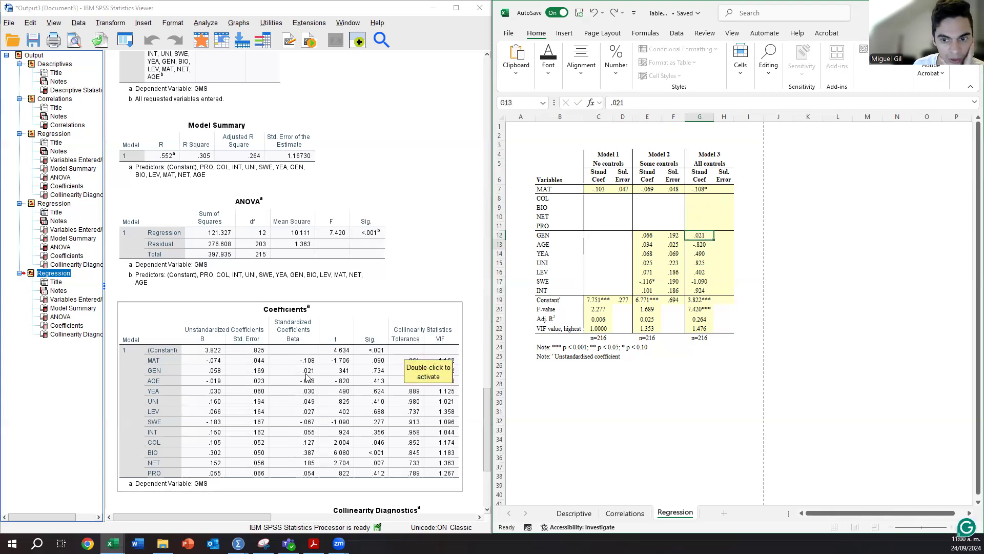
type("-")
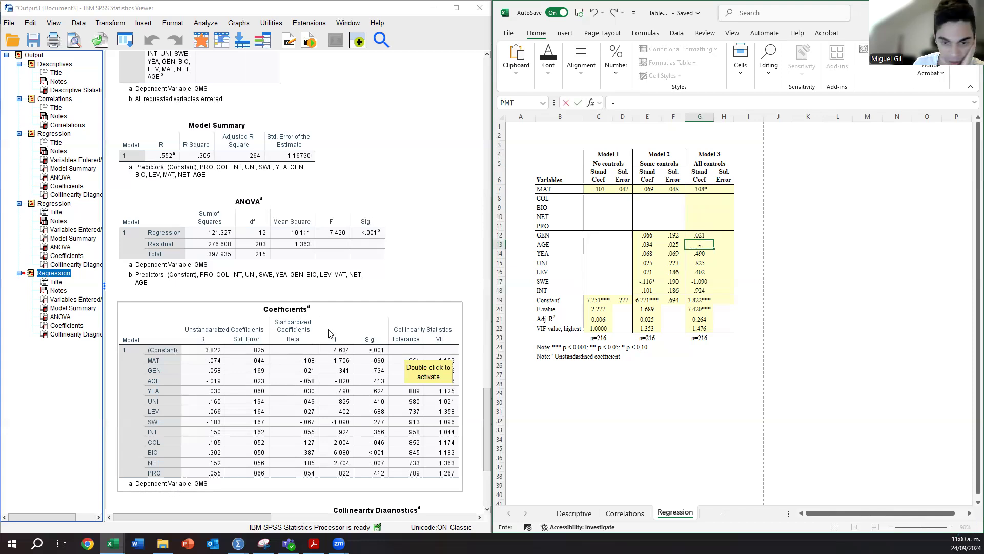
type(".0")
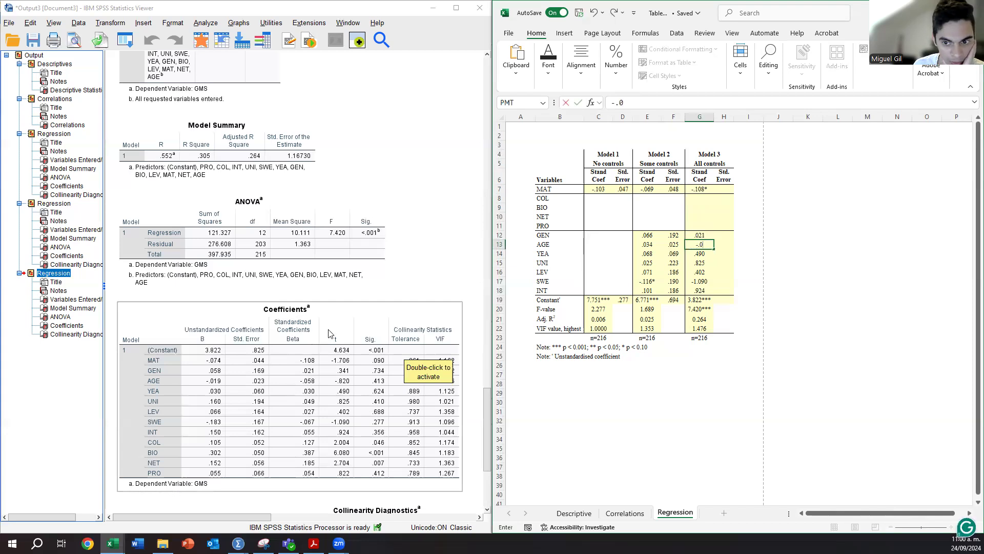
type("58")
key("Return")
type(".030")
key("Return")
- Replace Model 3's coefficient entries for UNI, LEV, SWE and INT with the Beta values .049, .027, -.067 and .055
type(".049")
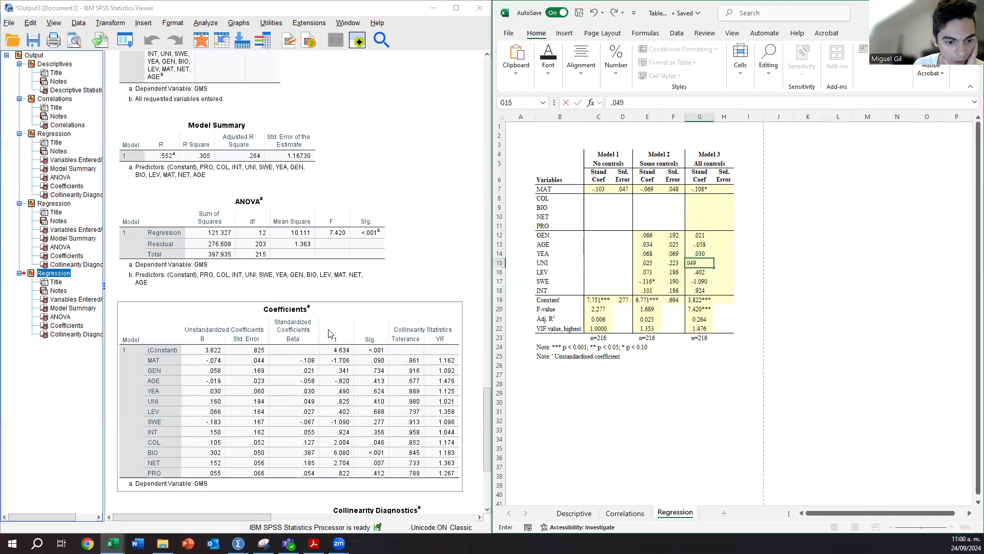
key("Return")
type(".027")
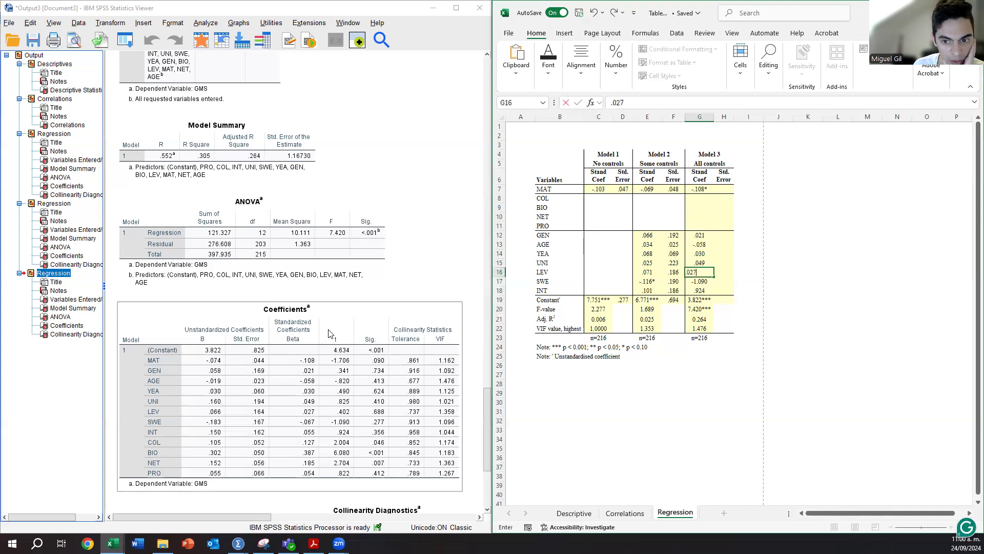
key("Return")
type("-.067")
key("Return")
type(".055")
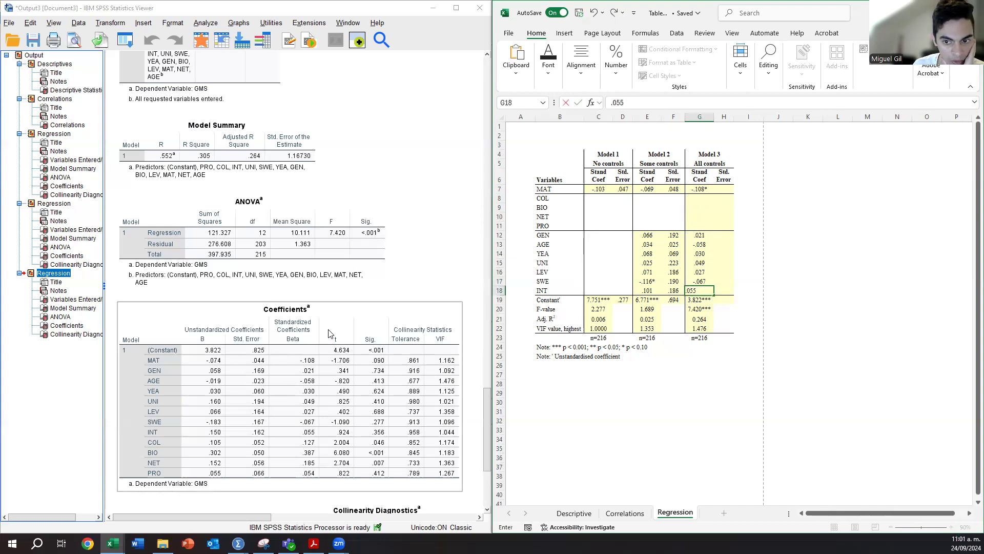
key("Return")
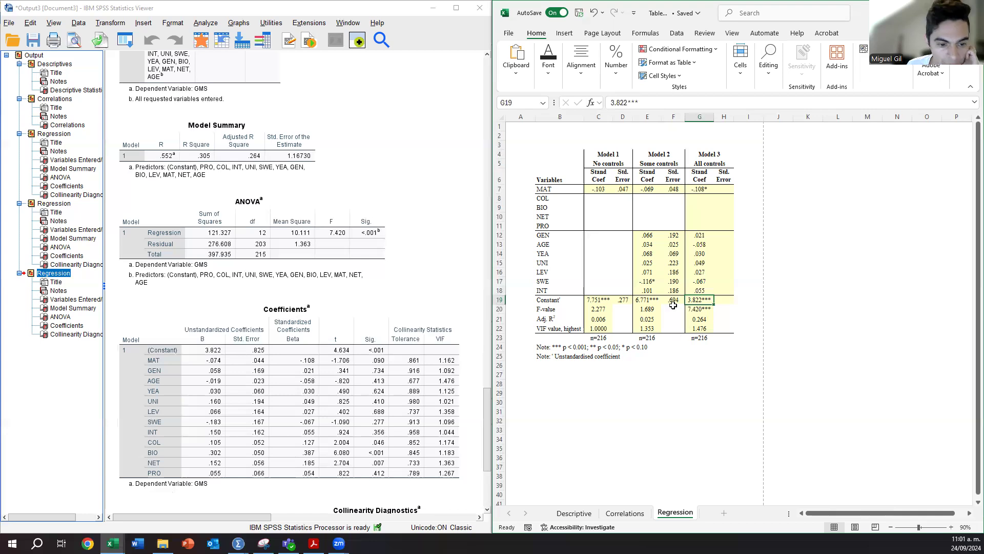
- Fill Model 3's standard error cells for GEN, AGE and YEA with the SPSS values .169, .023 and .060
left_click(438, 362)
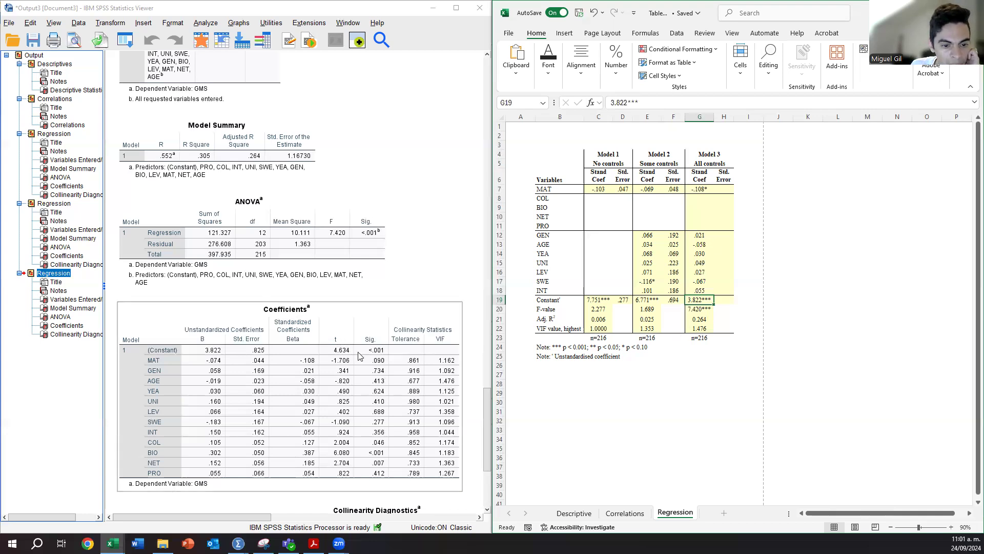
left_click(700, 199)
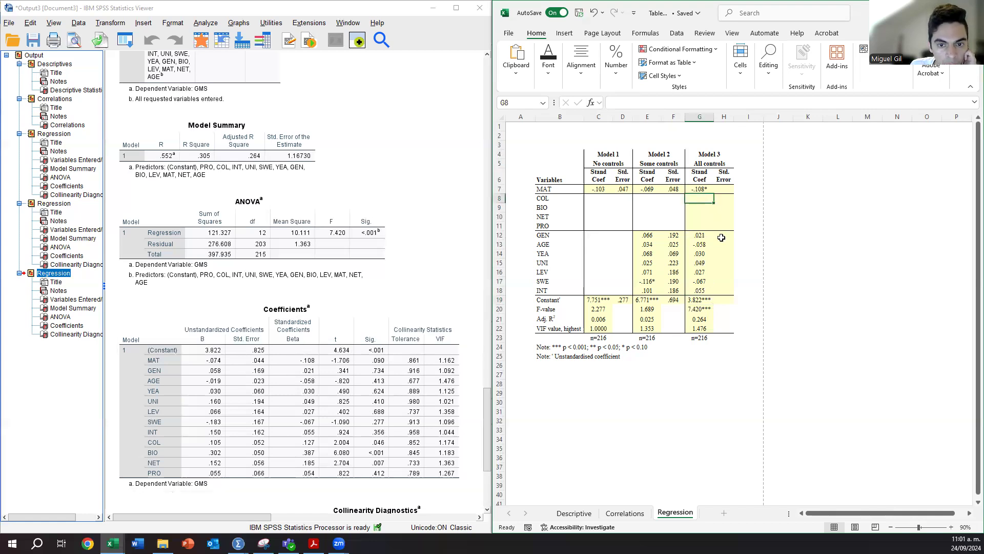
left_click(720, 239)
left_click(308, 368)
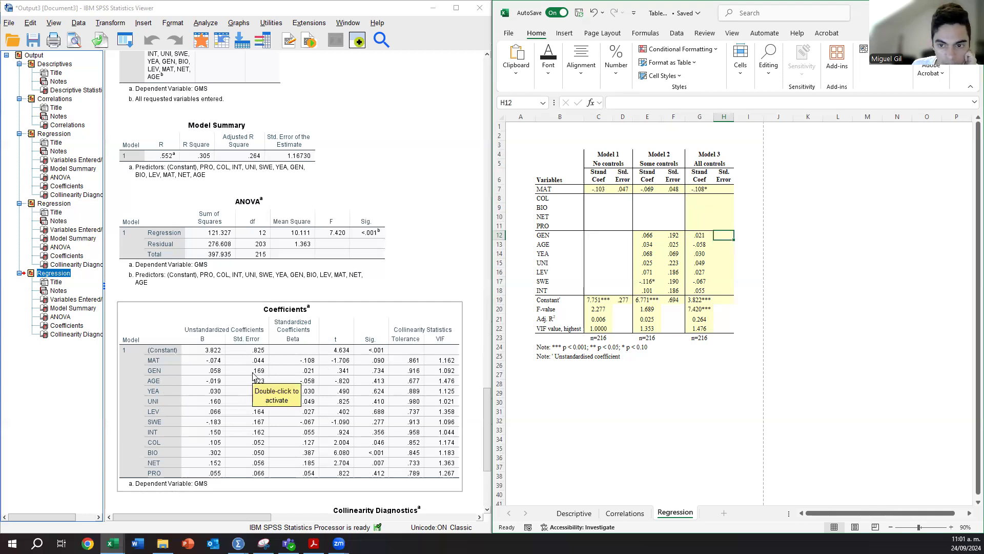
type(".169")
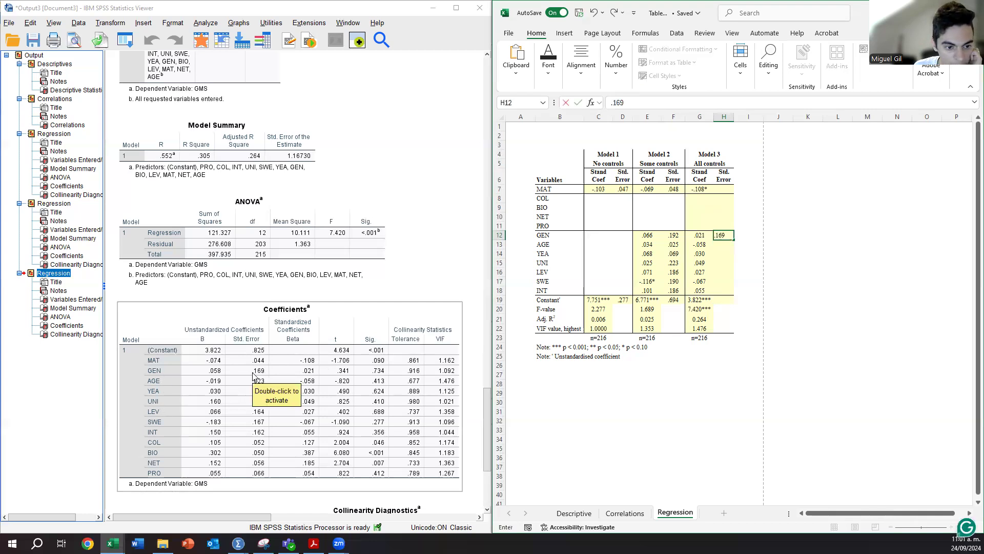
key("Return")
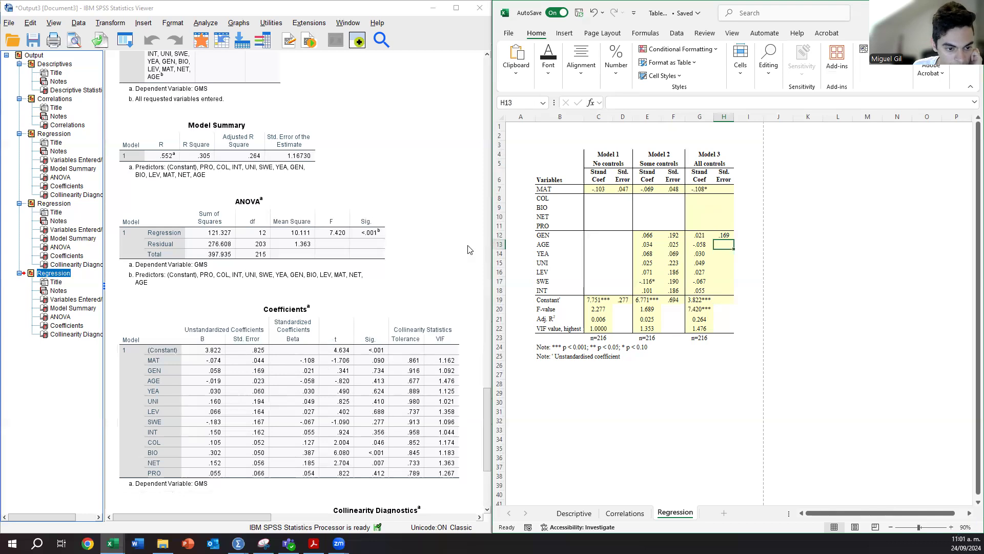
type(".023")
key("Return")
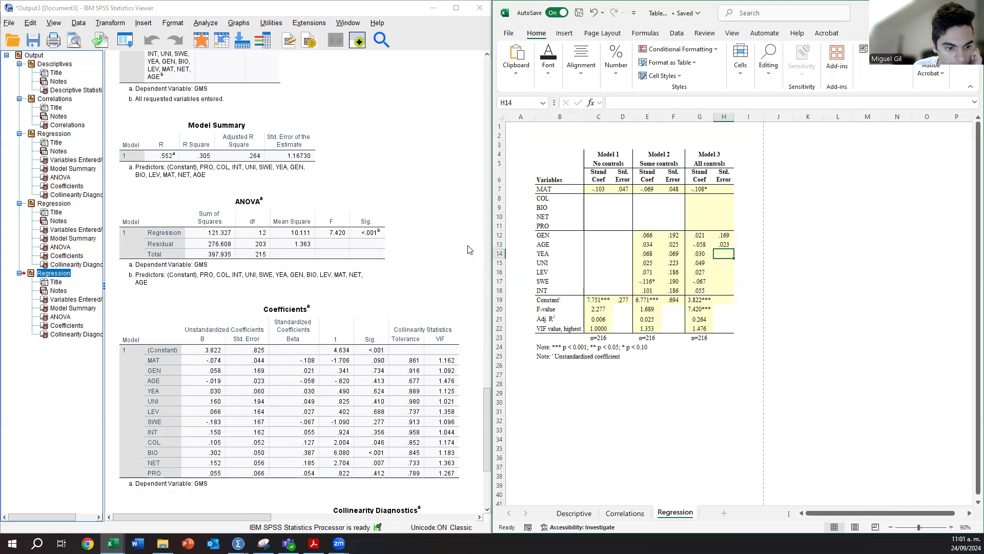
type(".06")
key("Return")
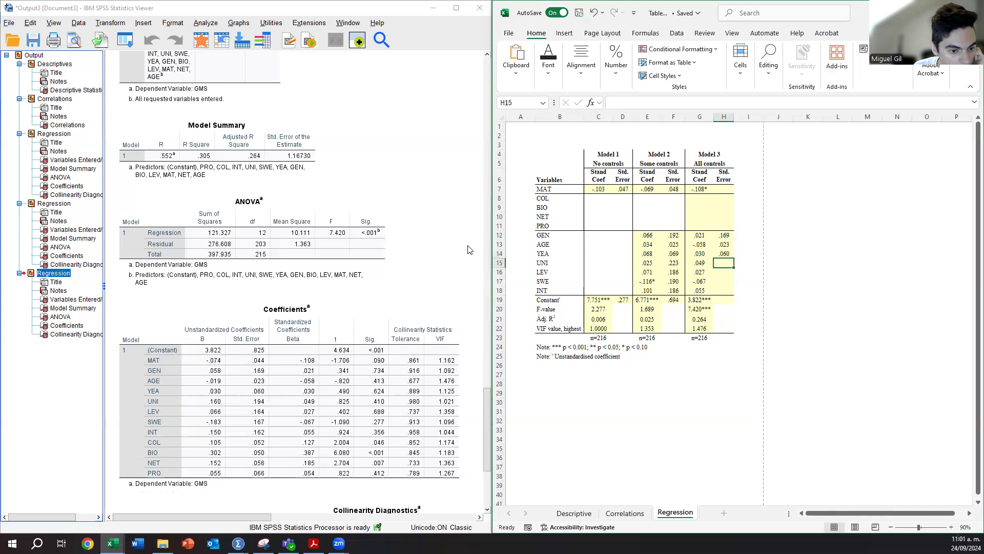
- Fill Model 3's standard error cells for UNI, LEV, SWE and INT with .194, .164, .167 and .162
type(".194")
key("Return")
type(".")
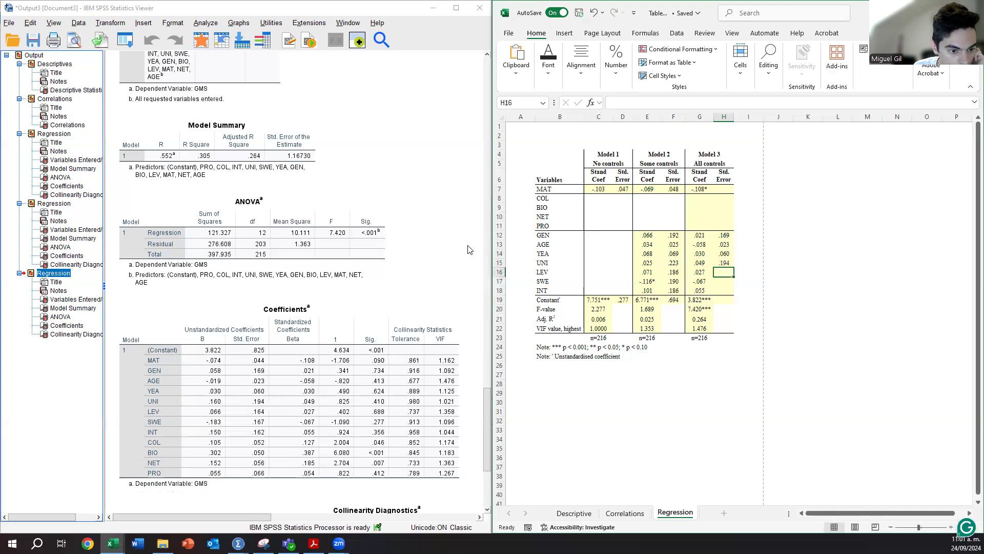
type("164")
key("Return")
type(".167")
key("Return")
type(".162")
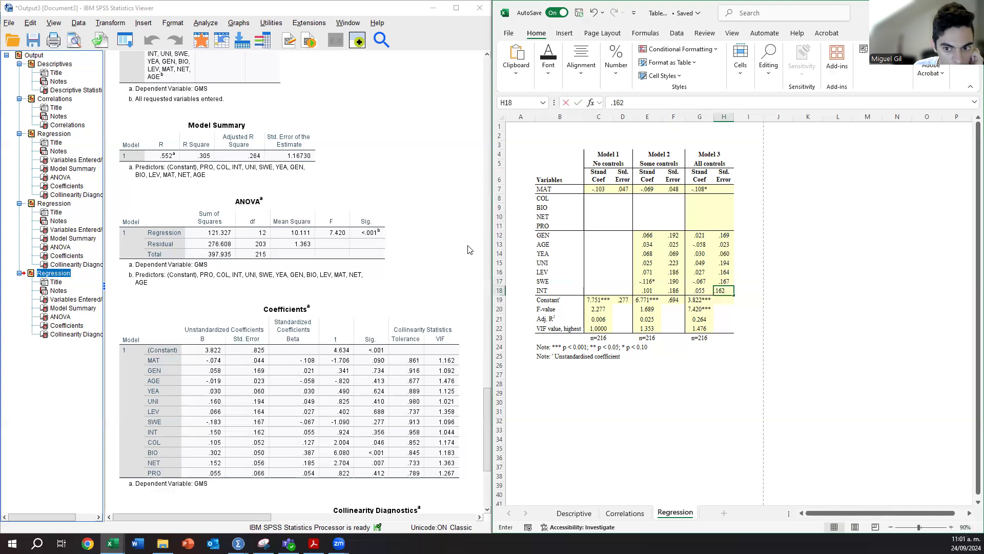
key("Return")
- Enter .044 as Model 3's standard error for MAT
left_click(274, 451)
left_click(698, 198)
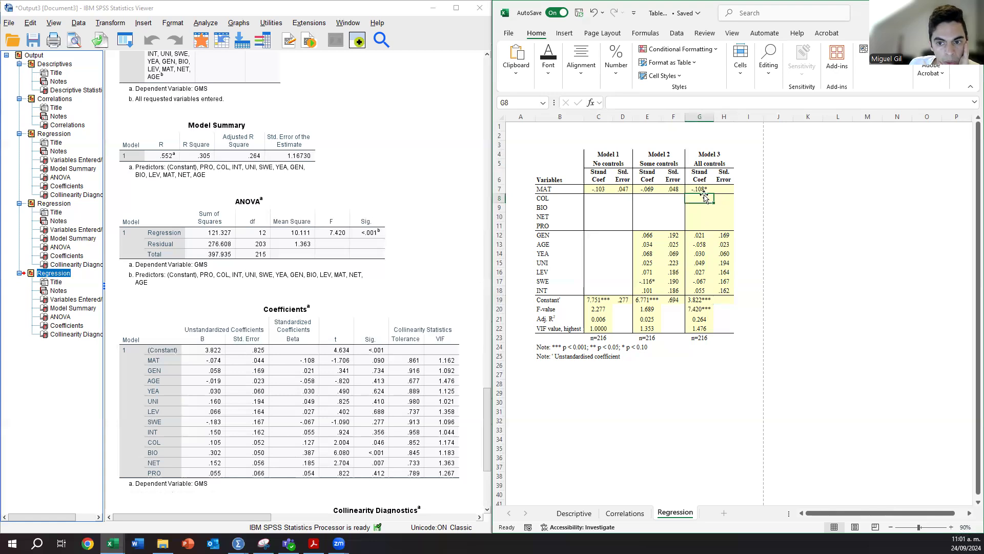
left_click(701, 189)
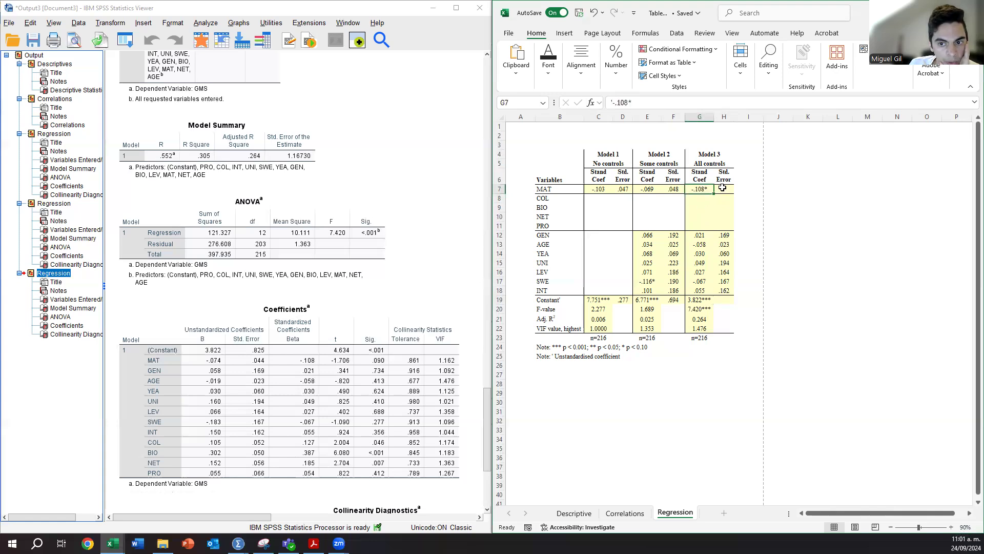
left_click(723, 188)
left_click(281, 353)
left_click(436, 279)
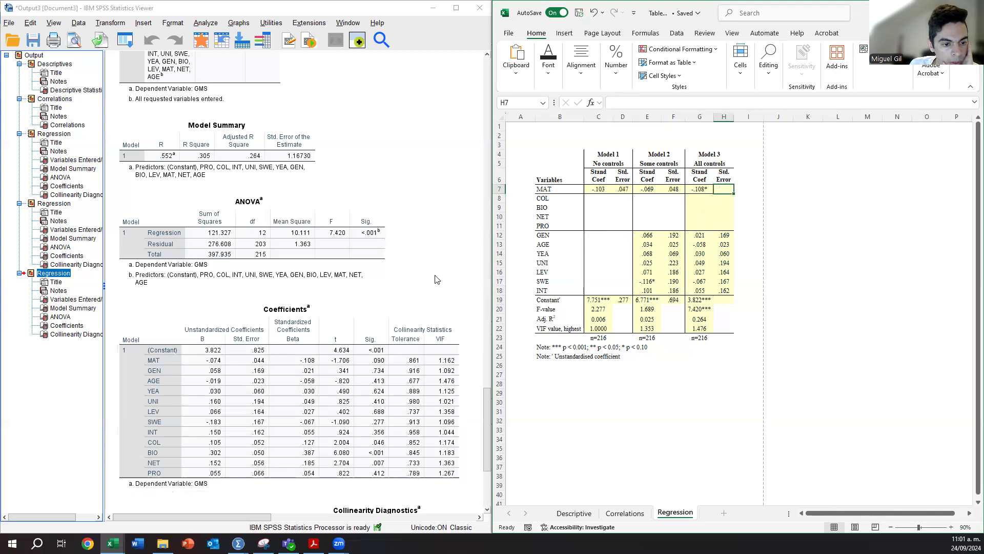
type(".0")
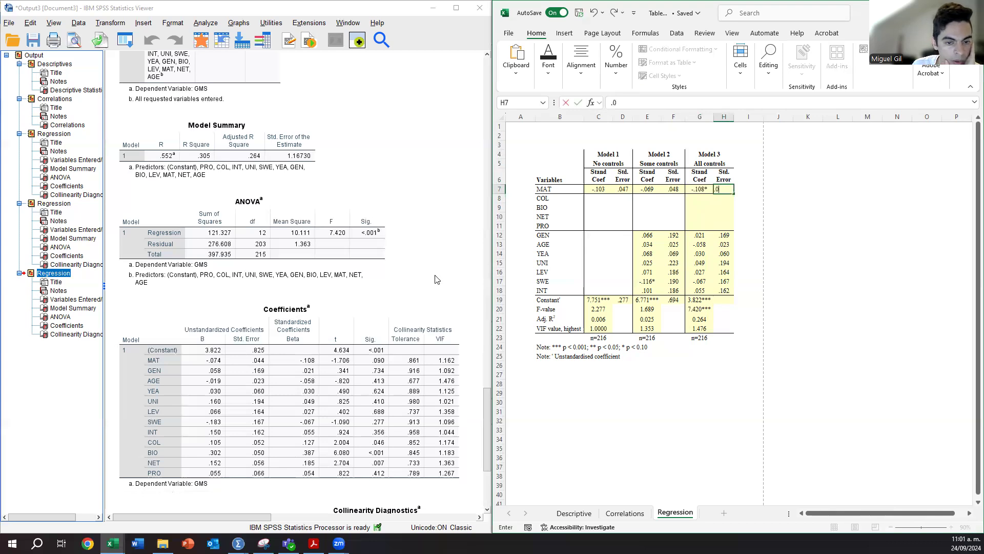
type("44")
key("Return")
- Enter Model 3's Beta coefficients with significance stars for COL as .127** and BIO as .387***
left_click(262, 366)
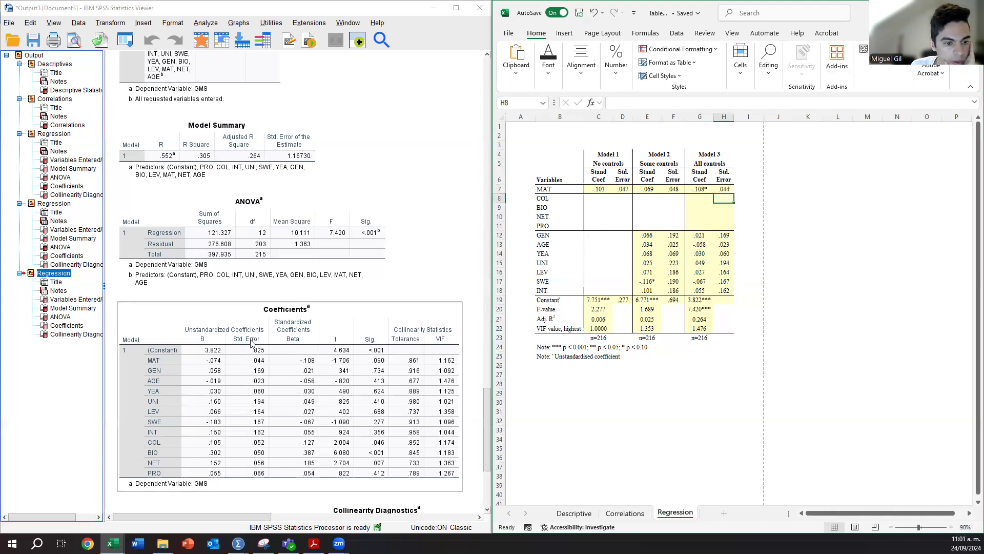
left_click(700, 201)
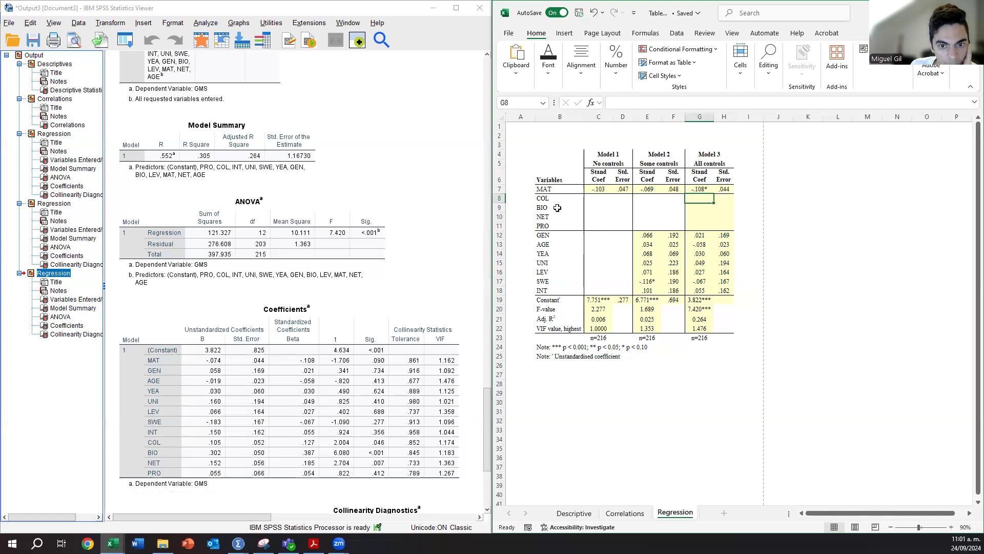
left_click(292, 418)
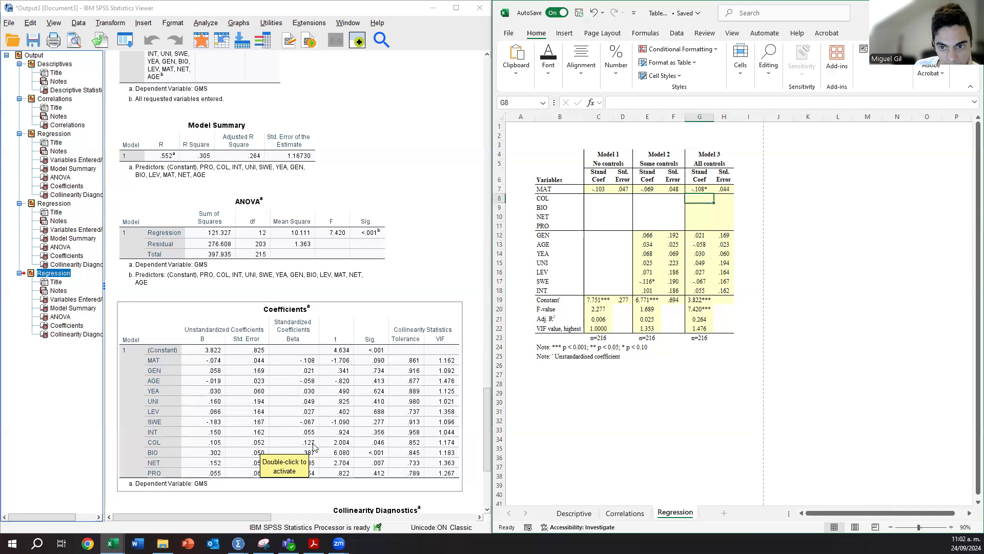
type(".127")
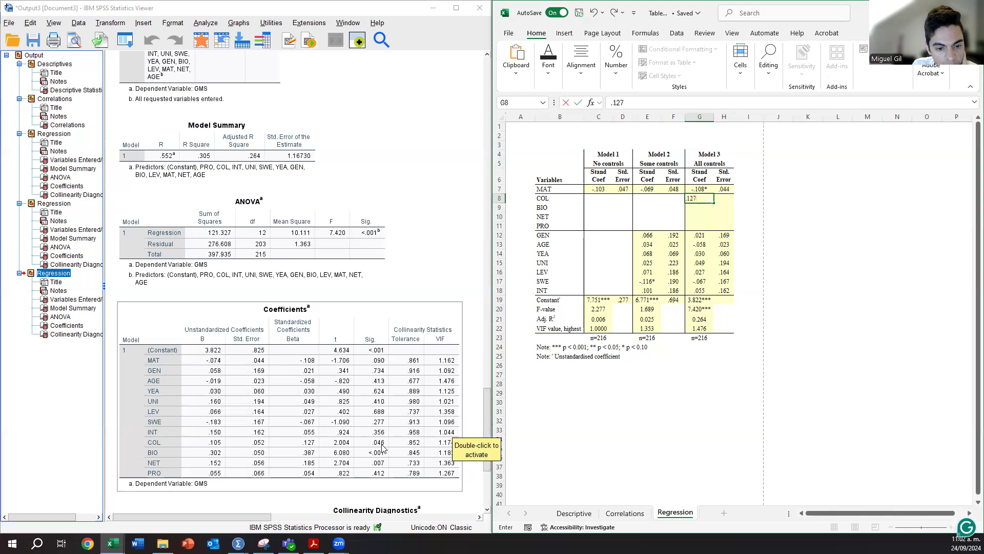
type("*")
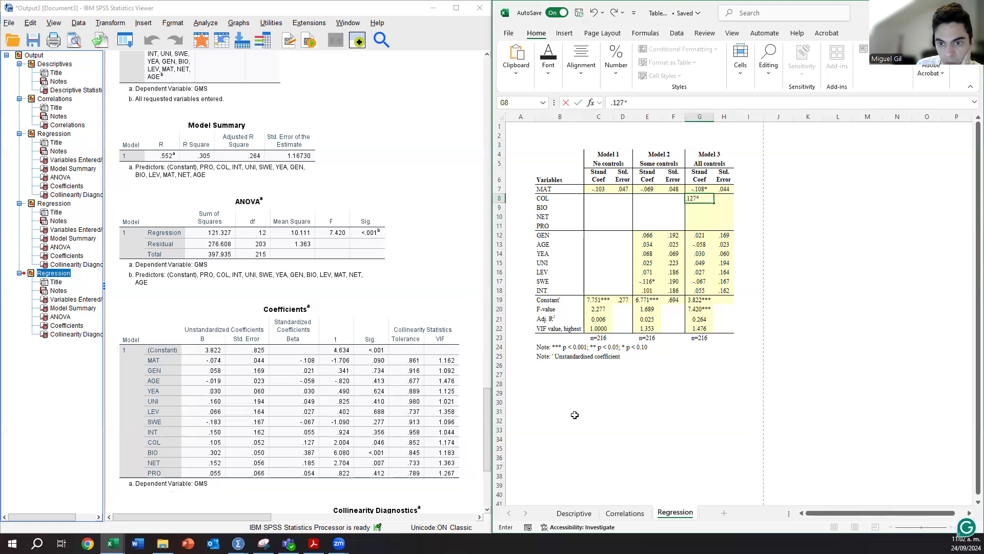
type("*")
key("Return")
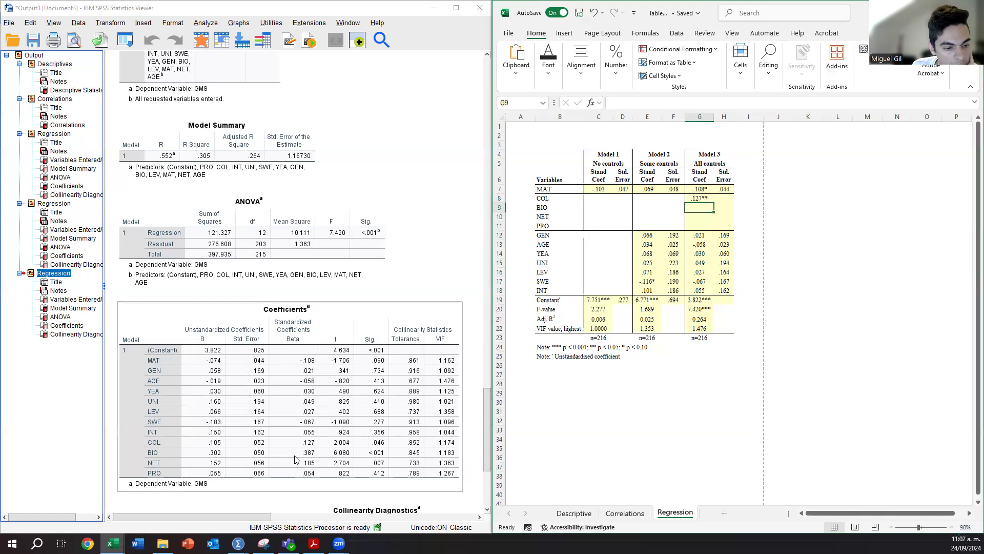
type(".387")
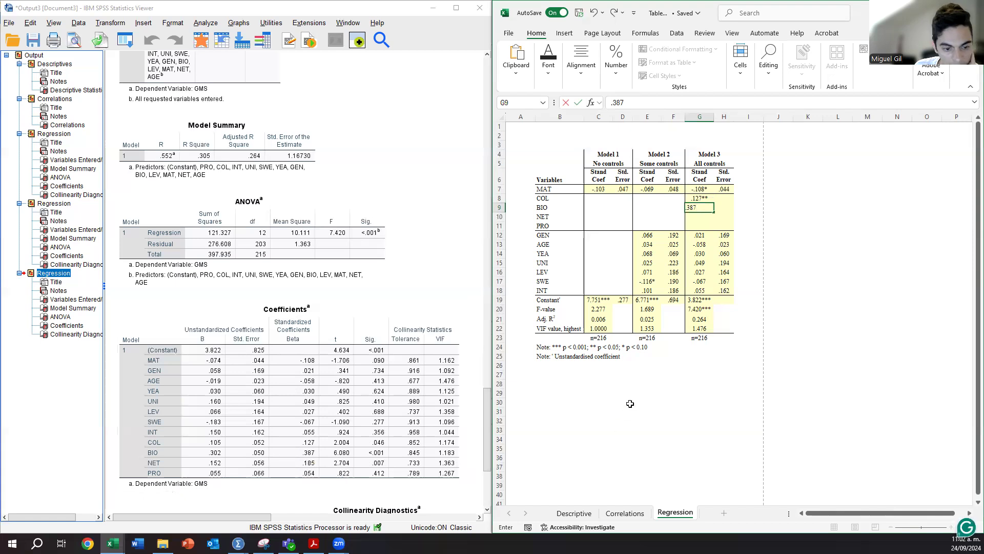
type("***")
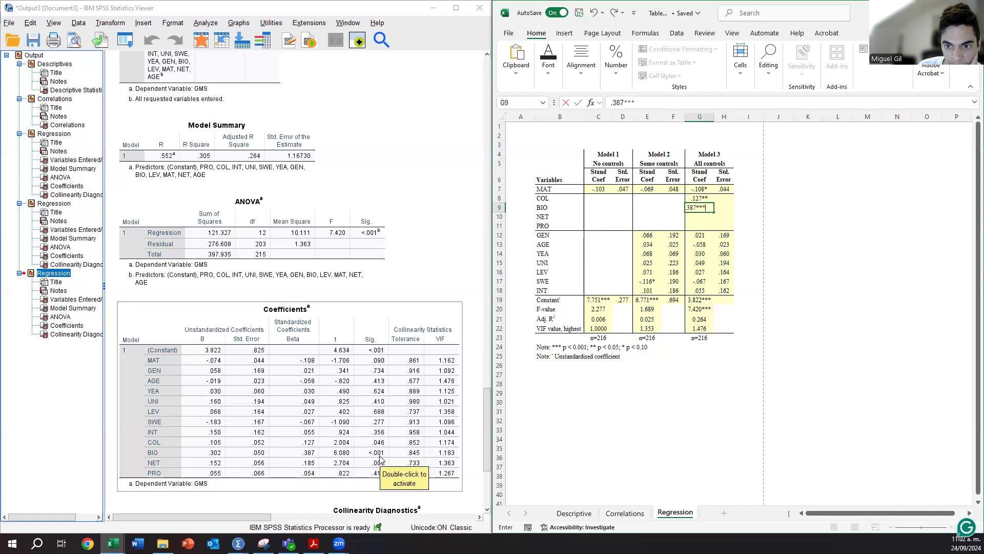
key("Return")
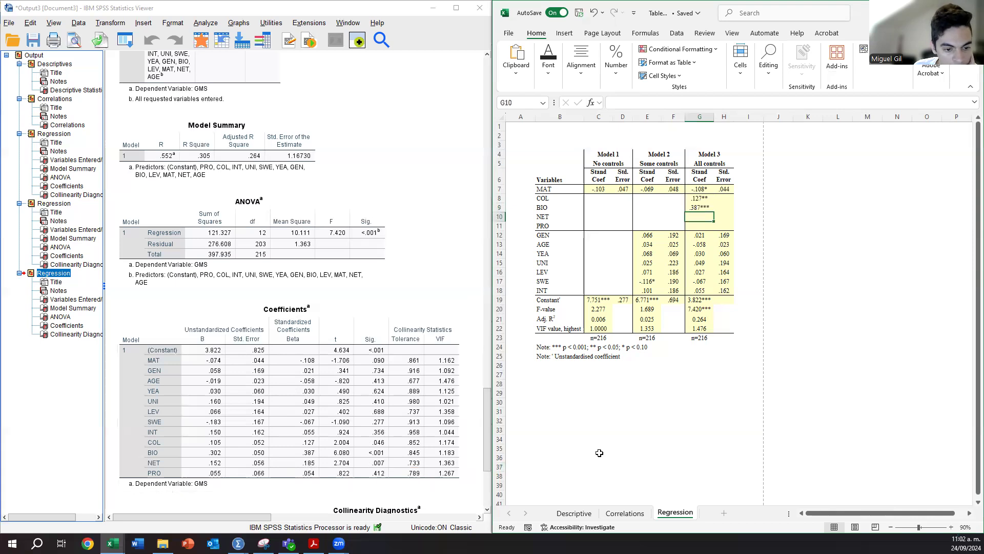
- Enter Model 3's Beta coefficients for NET as .185** and PRO as .054
type(".1")
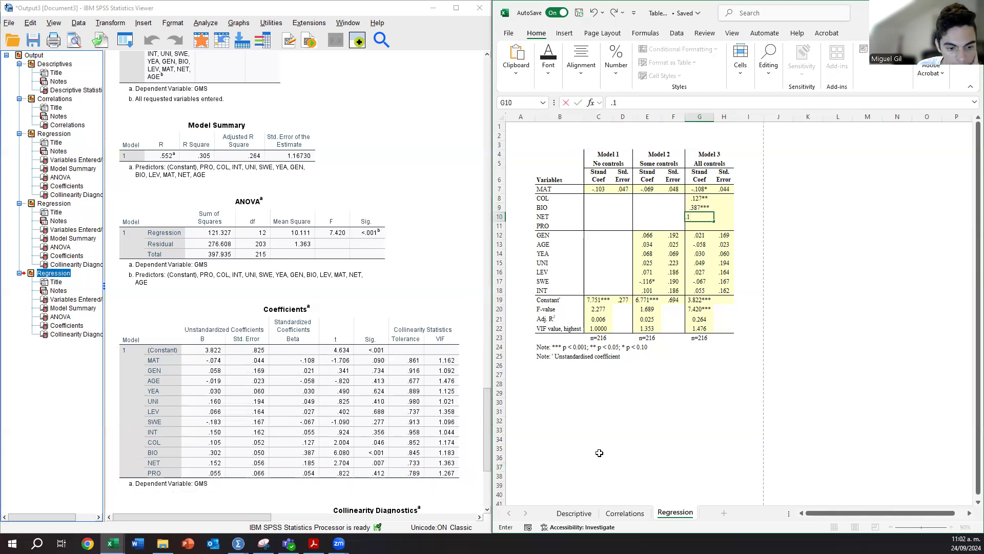
type("85**")
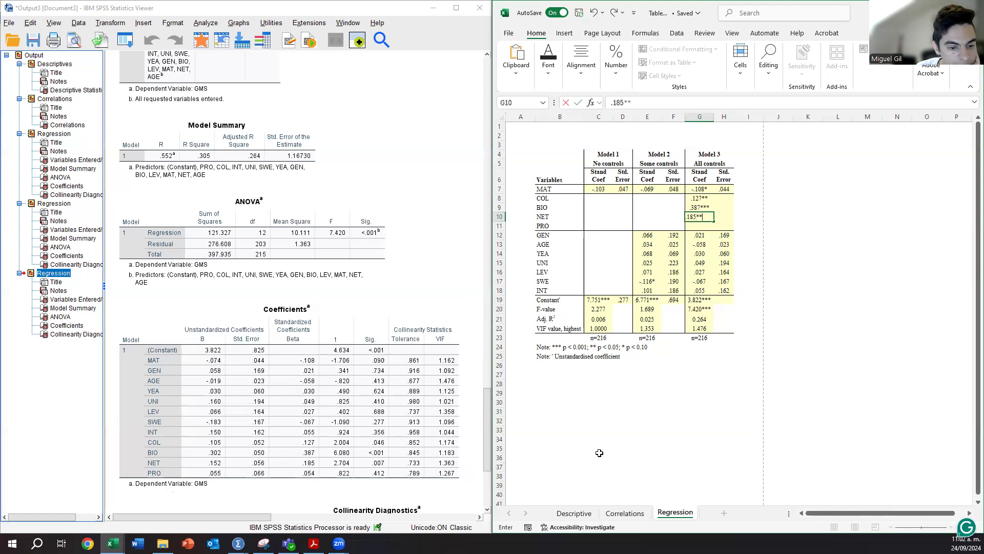
key("Return")
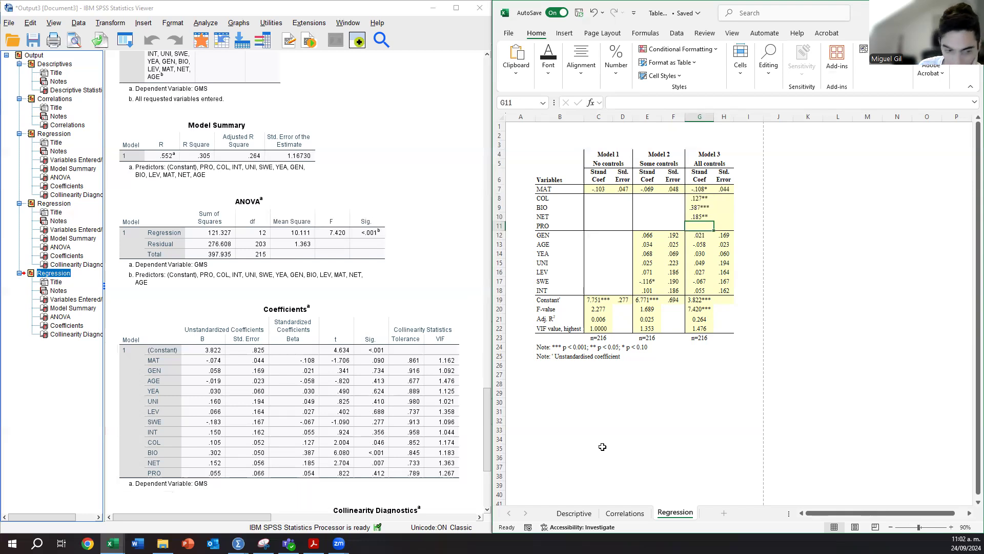
type(".054")
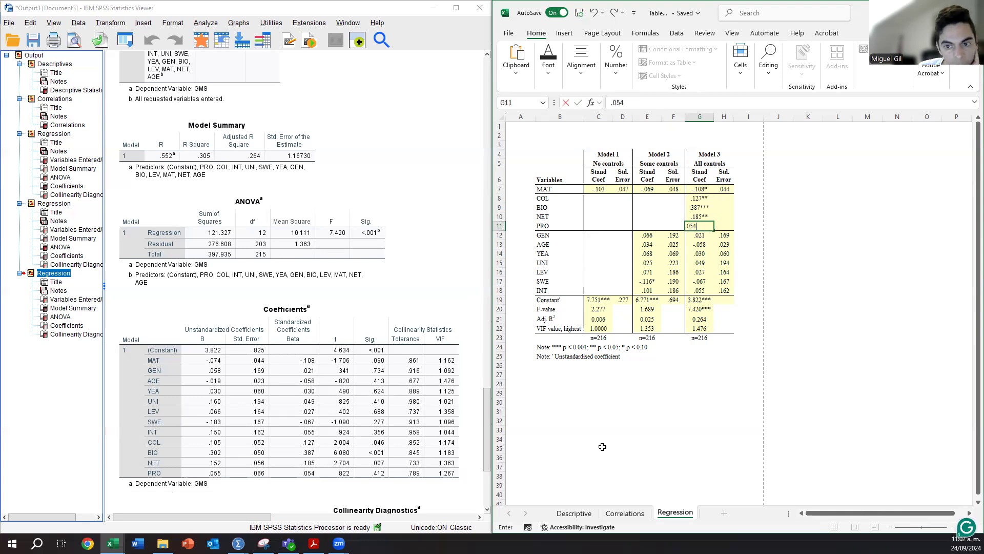
key("Up")
- Fill Model 3's standard error cells for COL, BIO, NET and PRO with .052, .050, .056 and .066
key("Up")
key("Right")
key("Up")
left_click(319, 401)
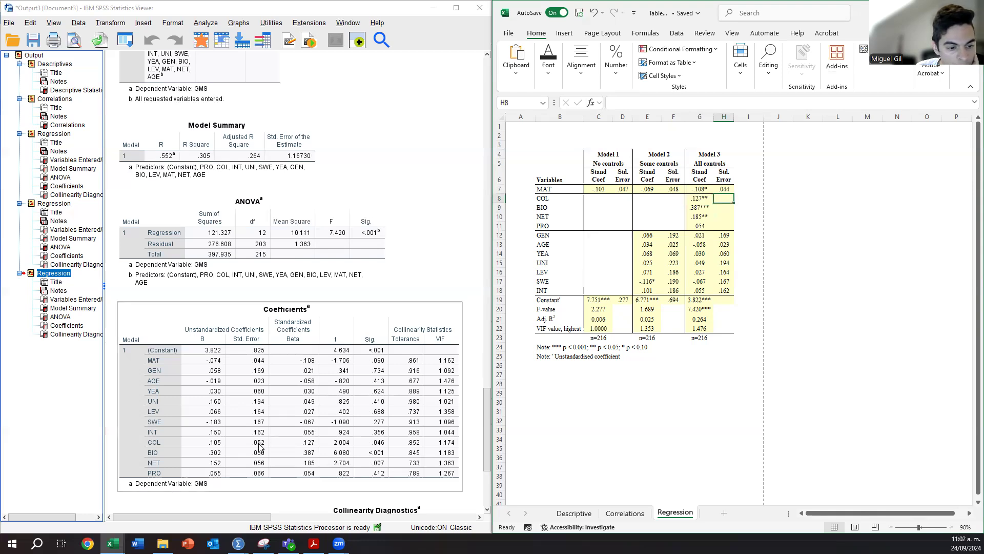
type("0")
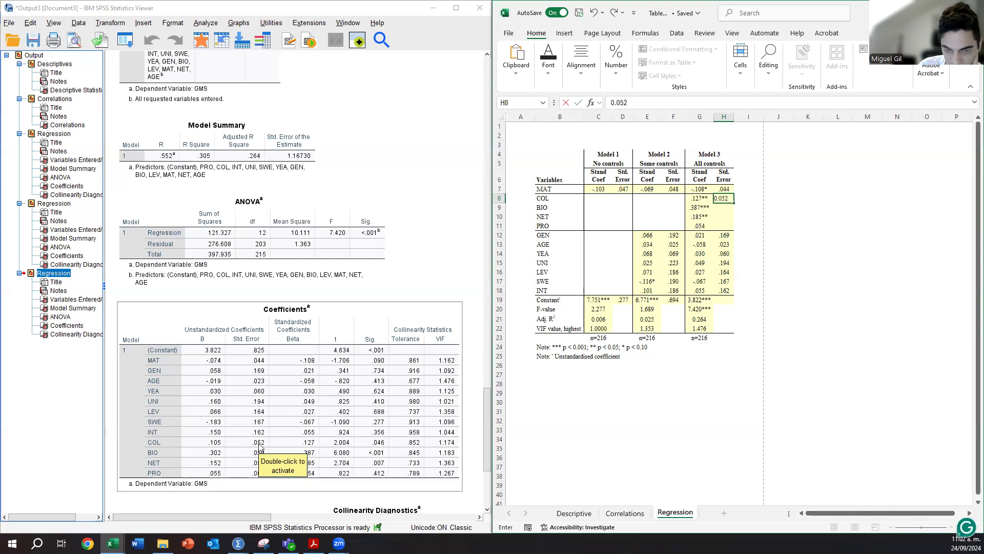
type(".052")
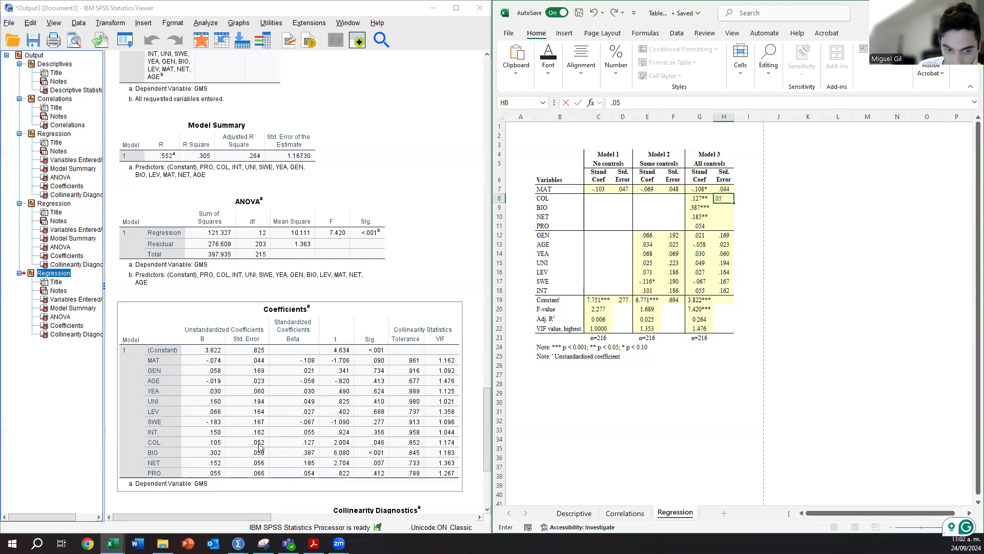
key("Return")
type(".050")
key("Return")
type(".056")
key("Return")
type(".066")
key("Return")
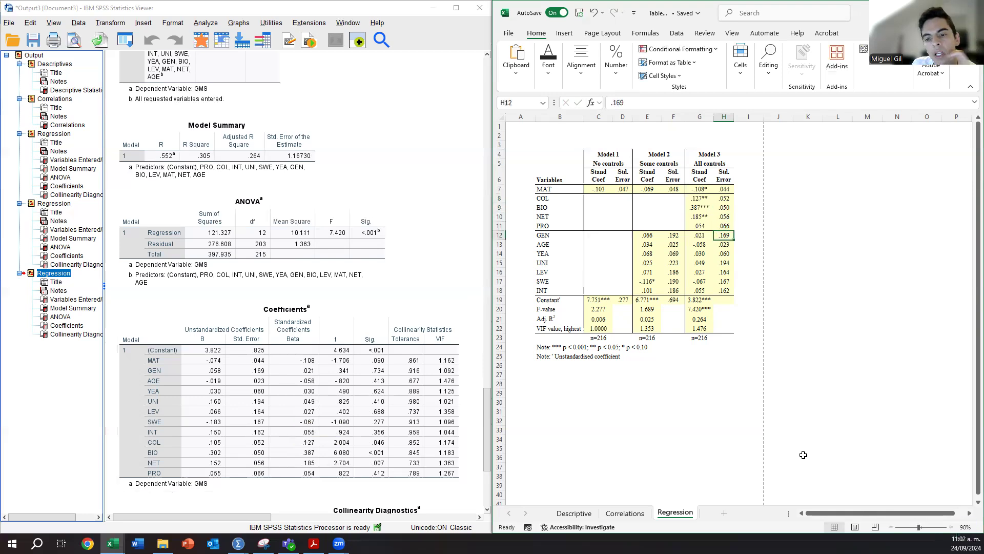
- Enter .825 as the standard error of Model 3's constant
left_click(724, 301)
left_click(294, 328)
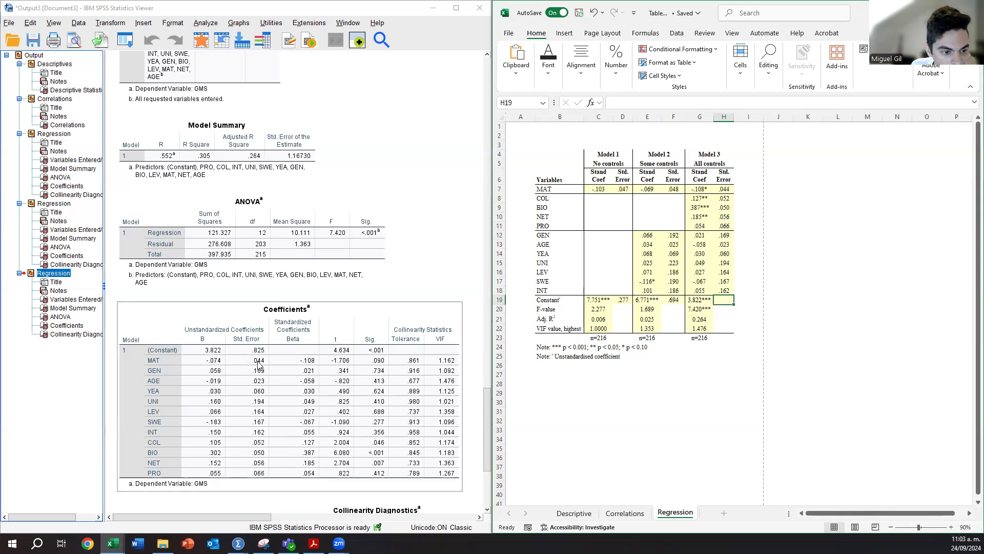
type(".825")
key("Return")
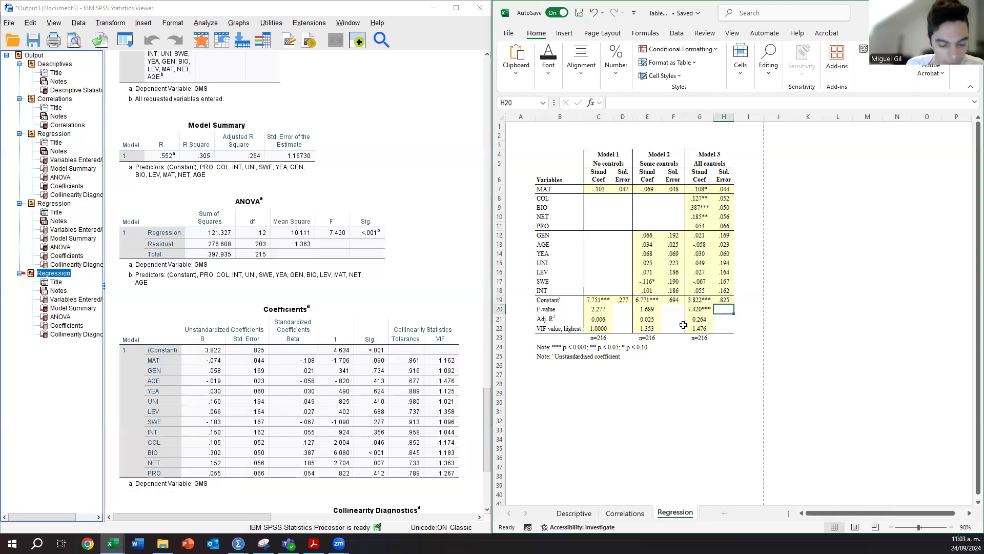
- Review the completed Model 3 columns and compare the MAT row across all three models
left_click_drag(712, 154, 710, 330)
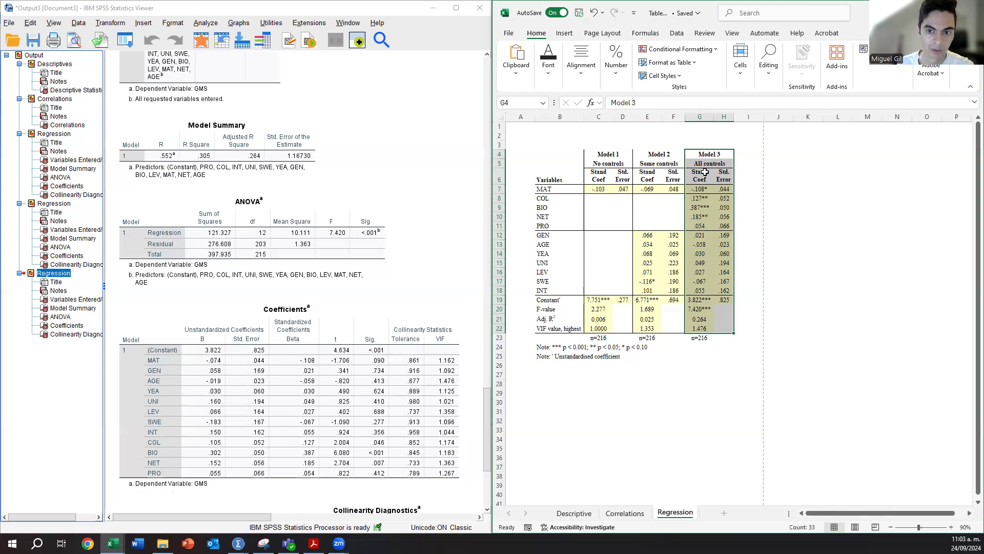
left_click(708, 155)
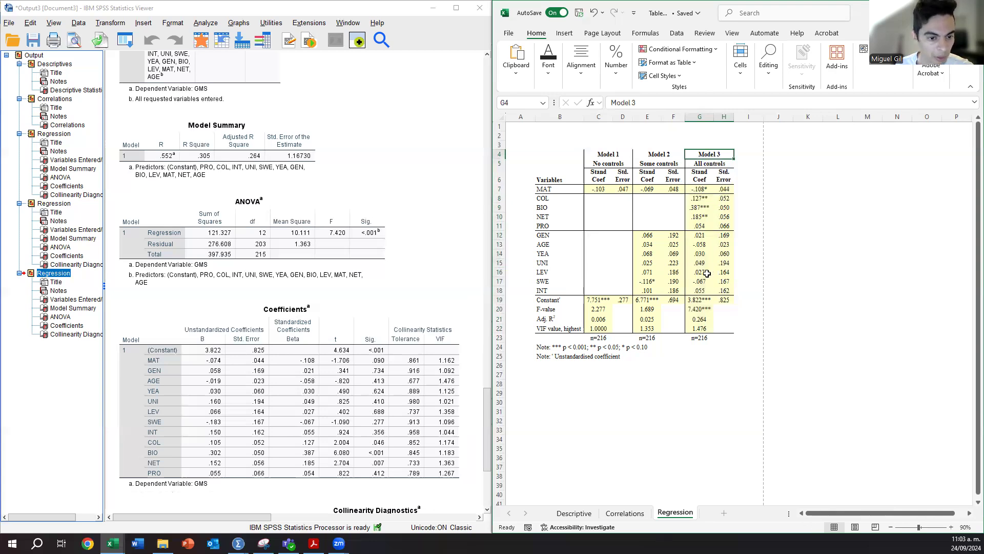
mouse_move(717, 154)
left_mouse_down()
mouse_move(720, 332)
mouse_move(723, 220)
mouse_move(699, 154)
left_mouse_up()
left_click_drag(544, 189, 719, 188)
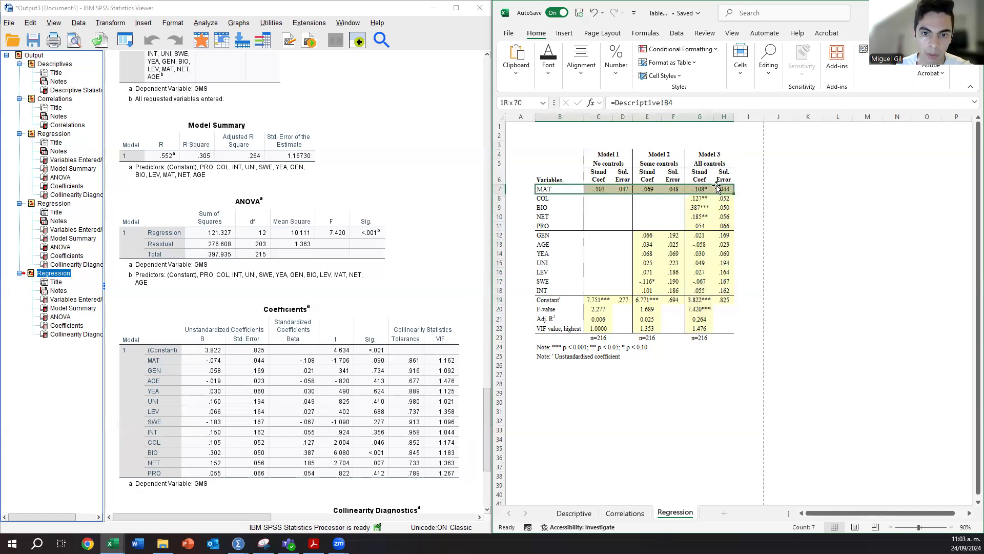
- Examine the MAT and BIO rows and the full Model 3 columns, focusing on Model 3's MAT coefficient and standard error
left_click(549, 188)
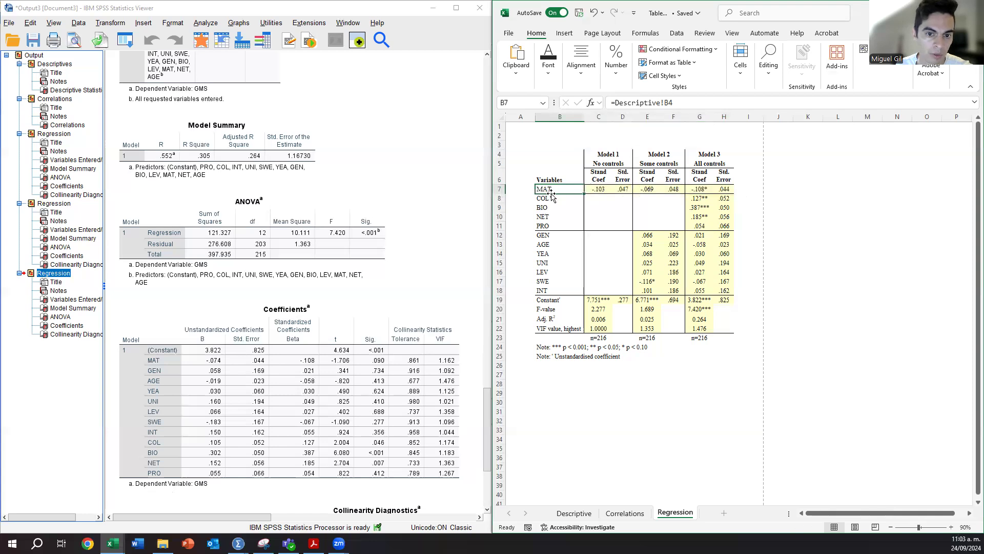
left_click_drag(545, 207, 723, 207)
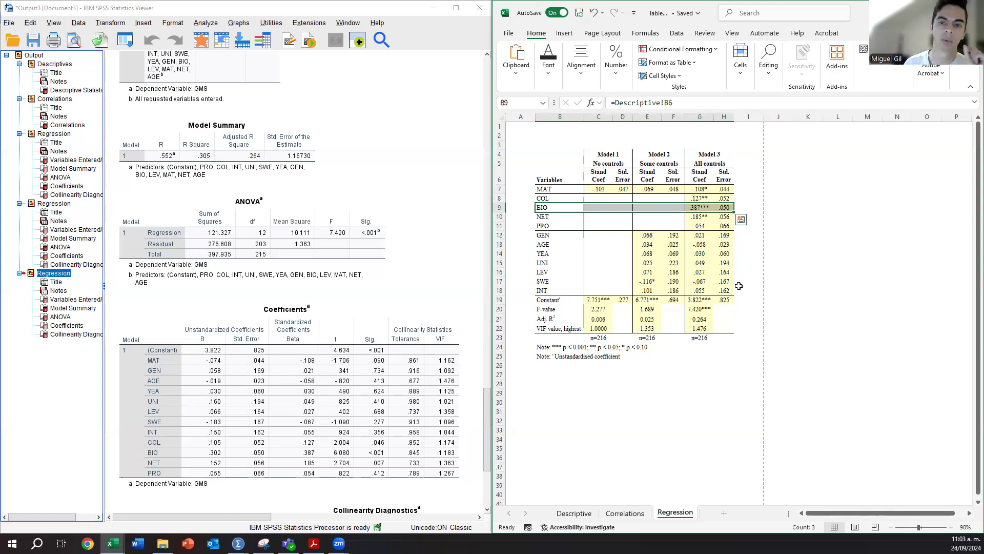
left_click_drag(696, 190, 733, 338)
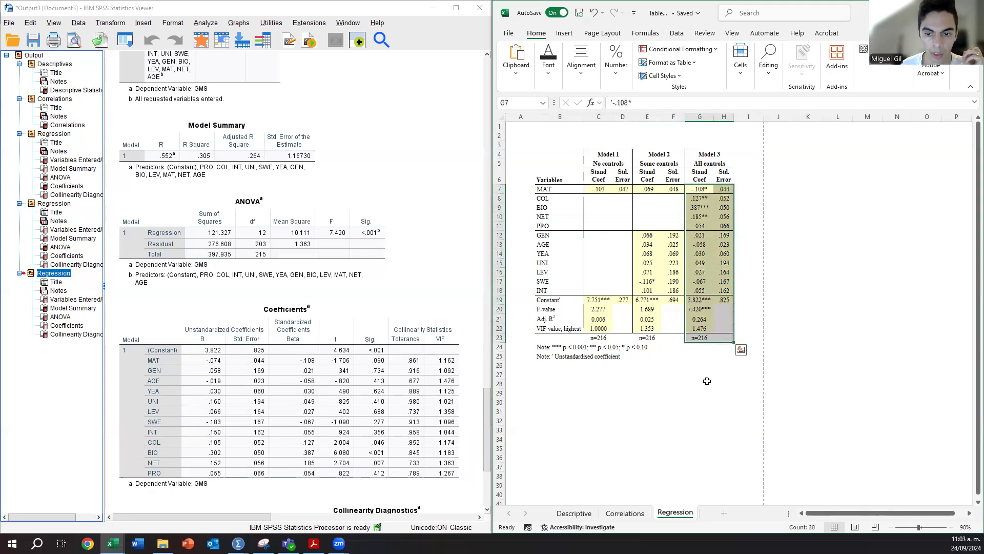
left_click(703, 189)
key("Right")
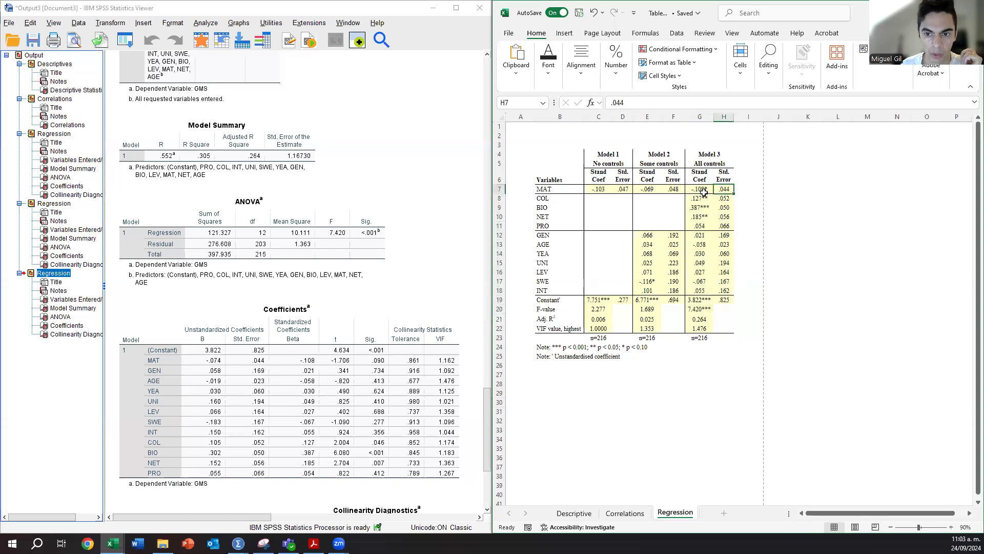
left_click_drag(706, 153, 707, 339)
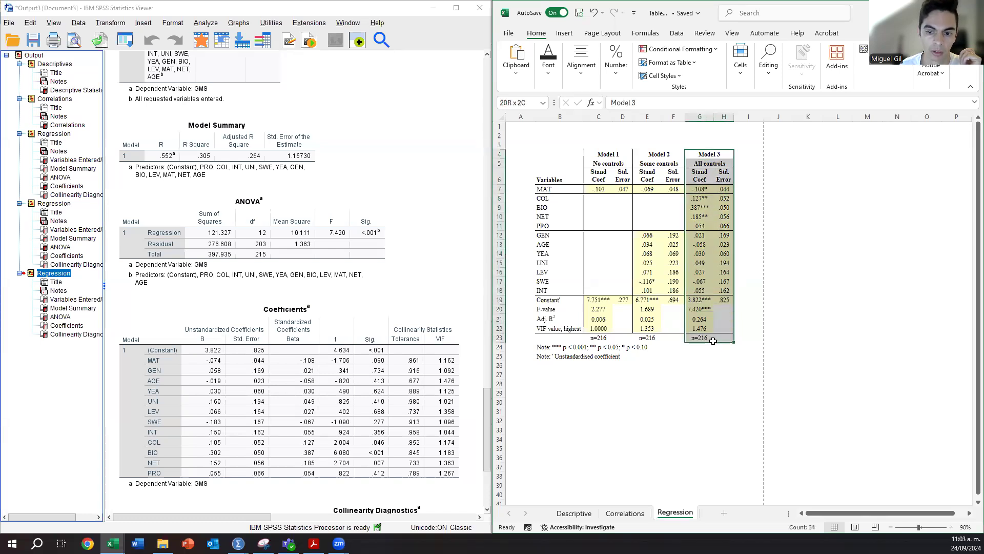
left_click_drag(699, 189, 718, 185)
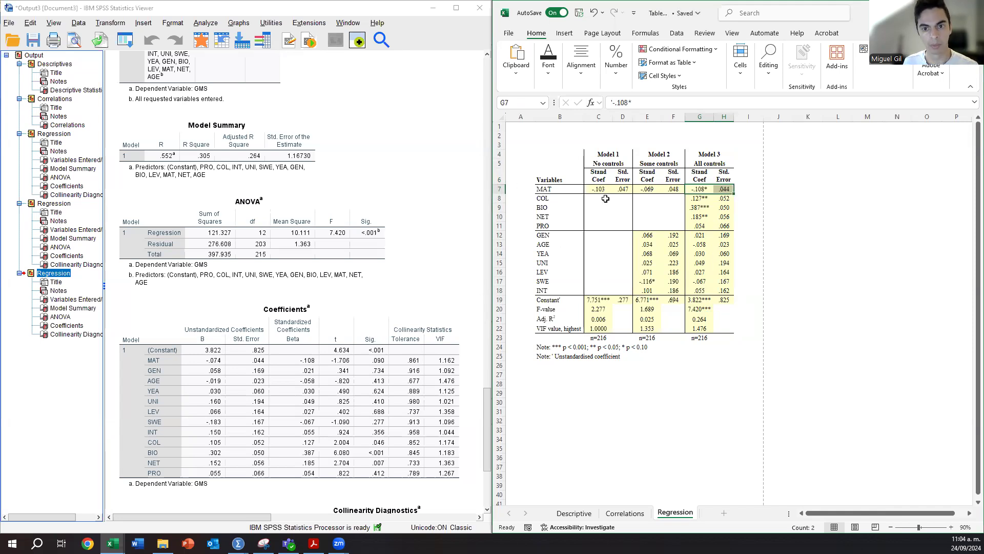
- Compare the F-value, adjusted R² and highest VIF rows across the three models
left_click(596, 317)
left_click_drag(545, 309, 724, 309)
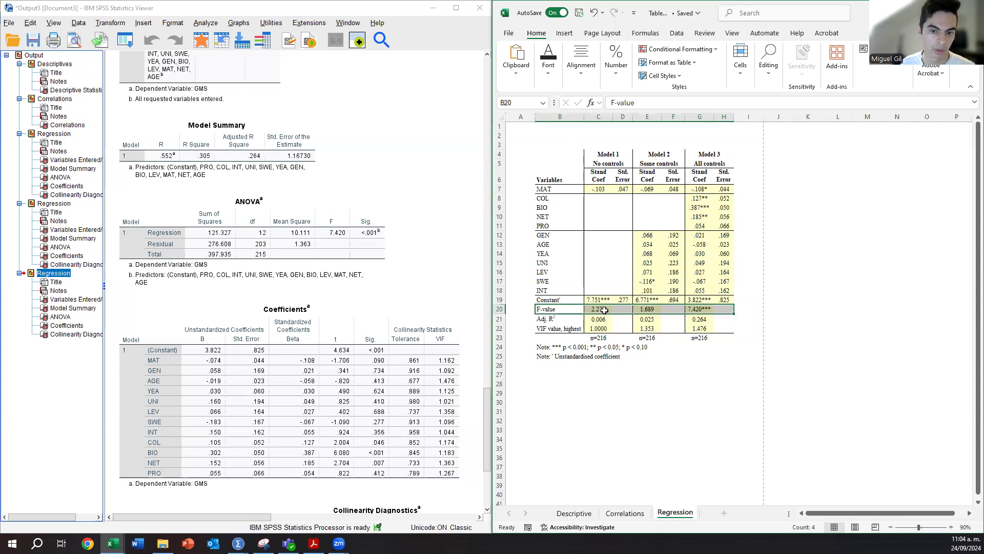
left_click(601, 311)
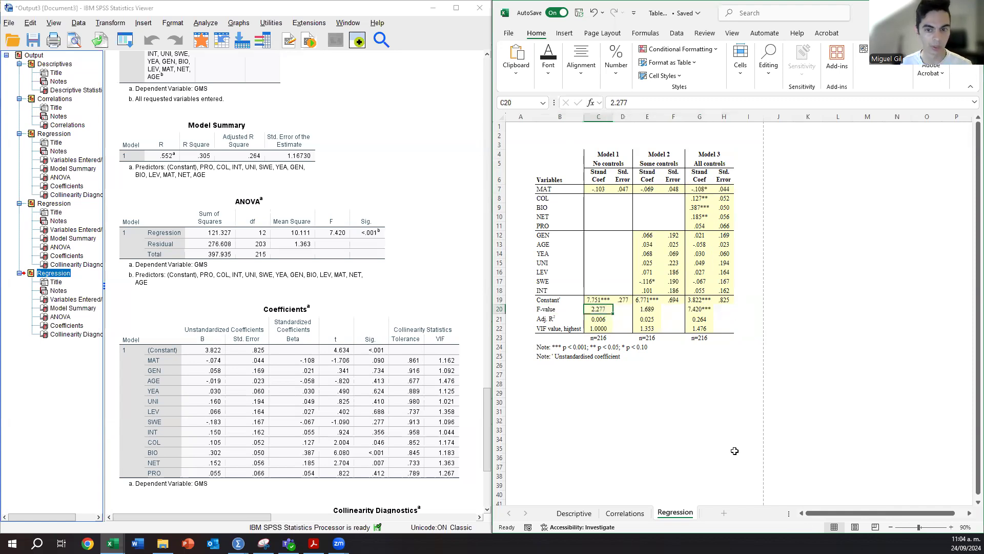
left_click(704, 308)
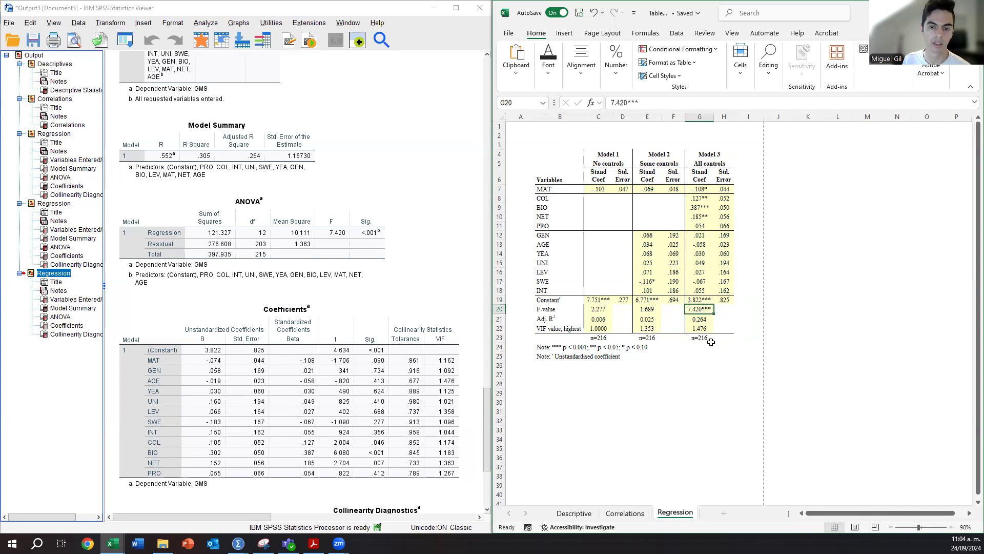
left_click(648, 310)
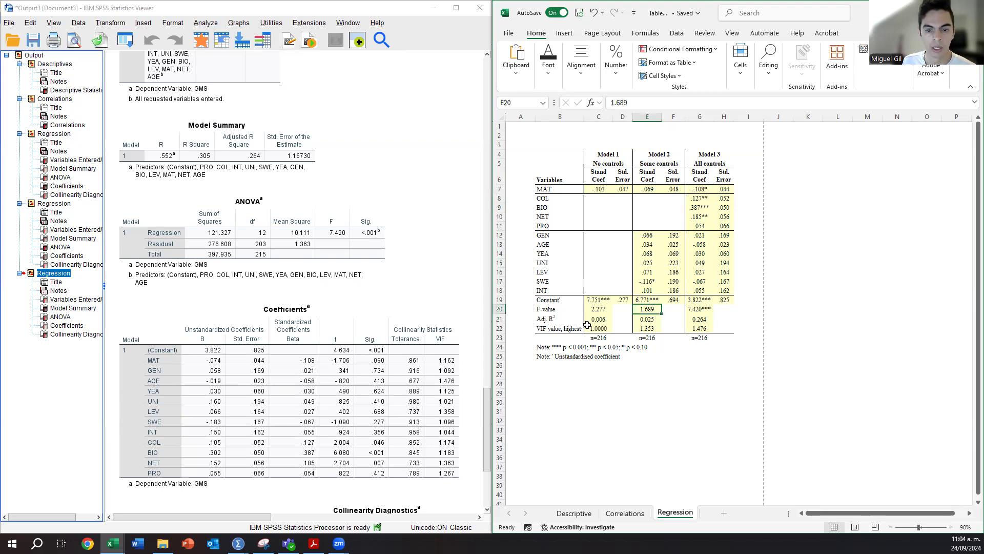
left_click_drag(564, 319, 678, 320)
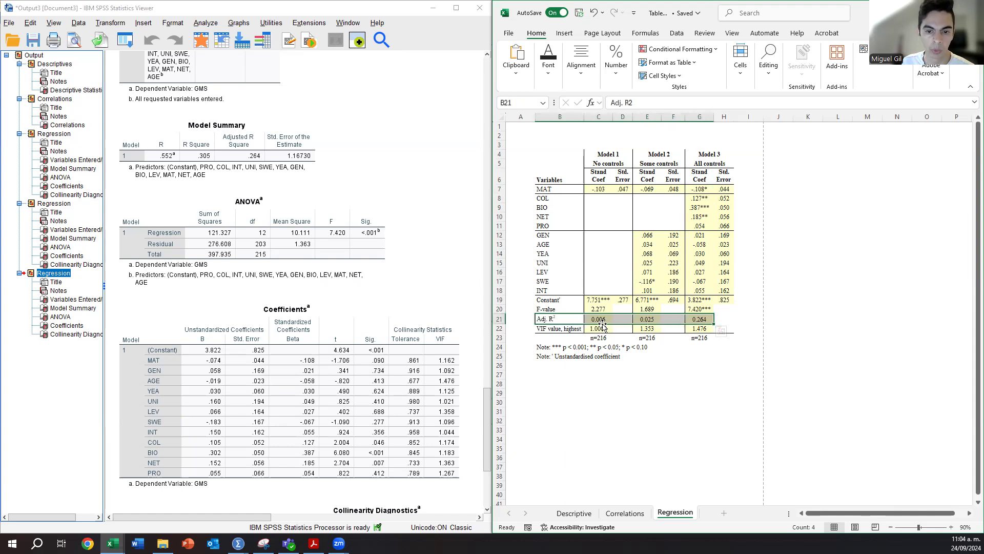
left_click(600, 320)
left_click(642, 318)
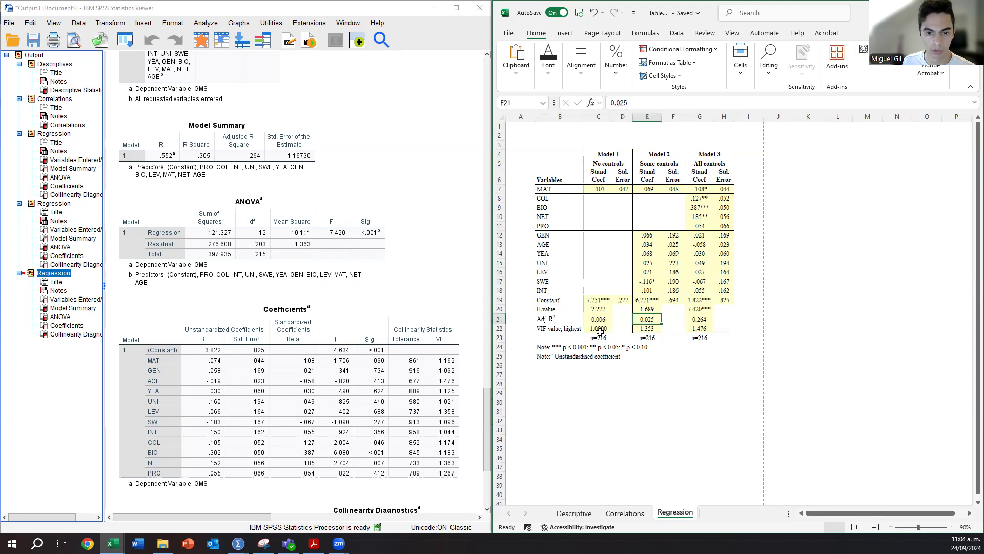
left_click_drag(544, 329, 727, 333)
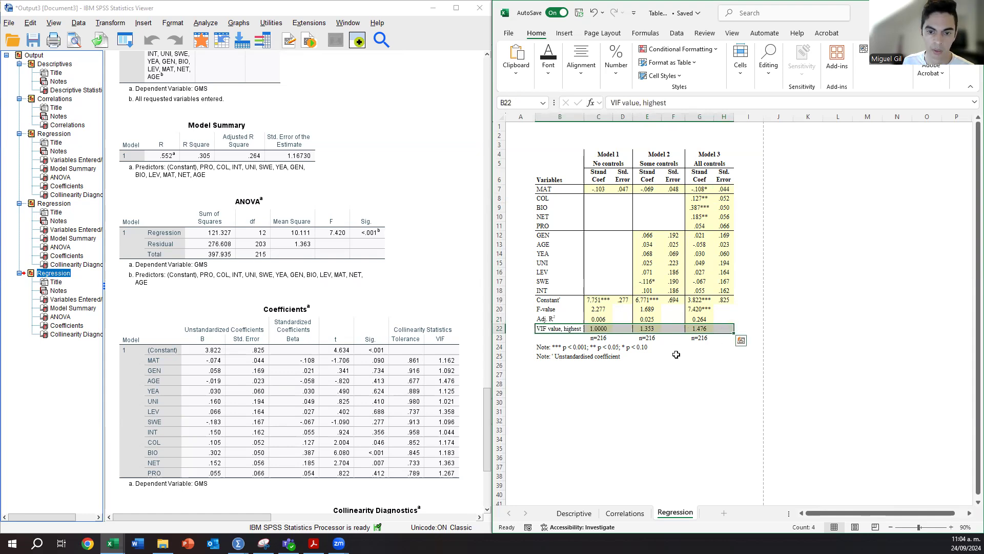
- Review the MAT row alongside each model's columns, from Model 1 without controls to Model 3 with all controls
left_click_drag(541, 188, 724, 189)
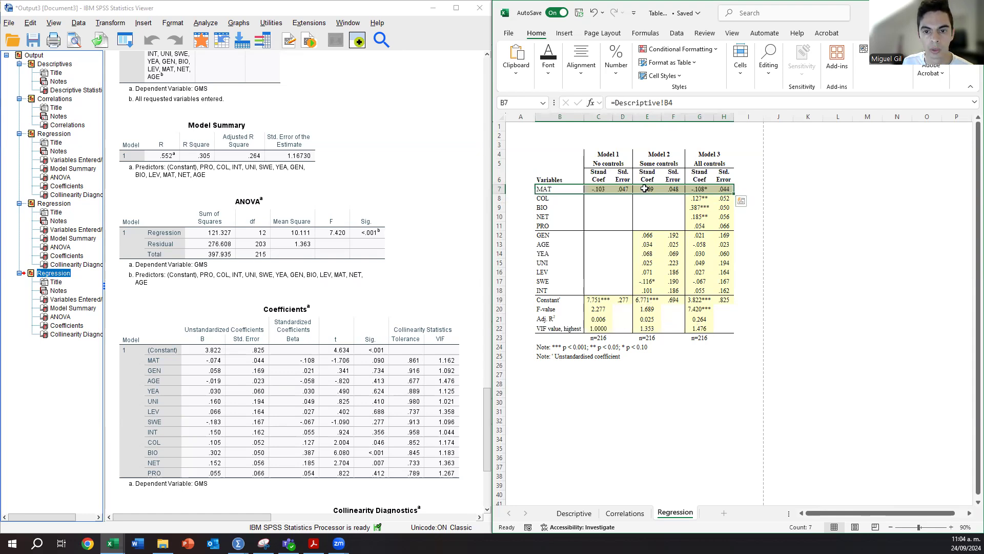
left_click_drag(647, 189, 673, 189)
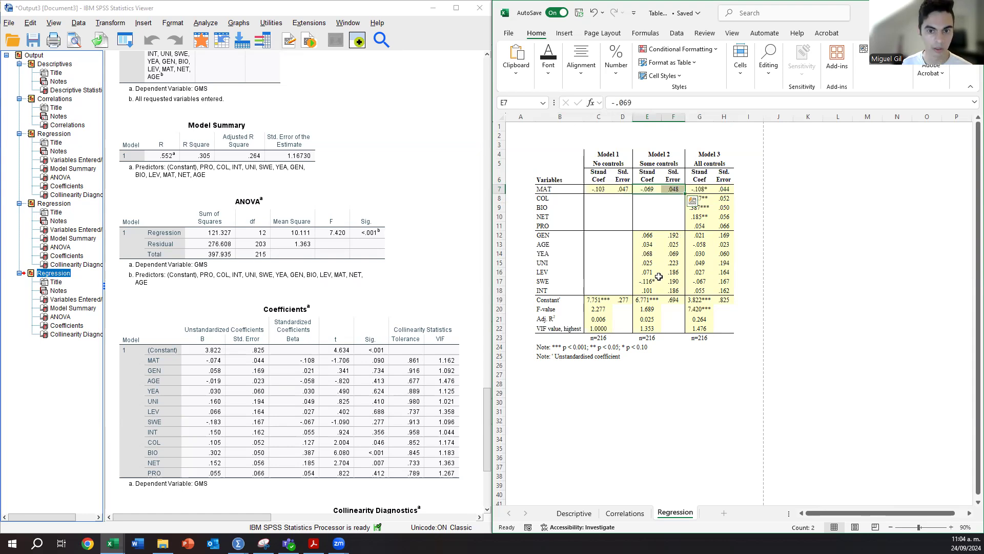
left_click_drag(610, 155, 605, 328)
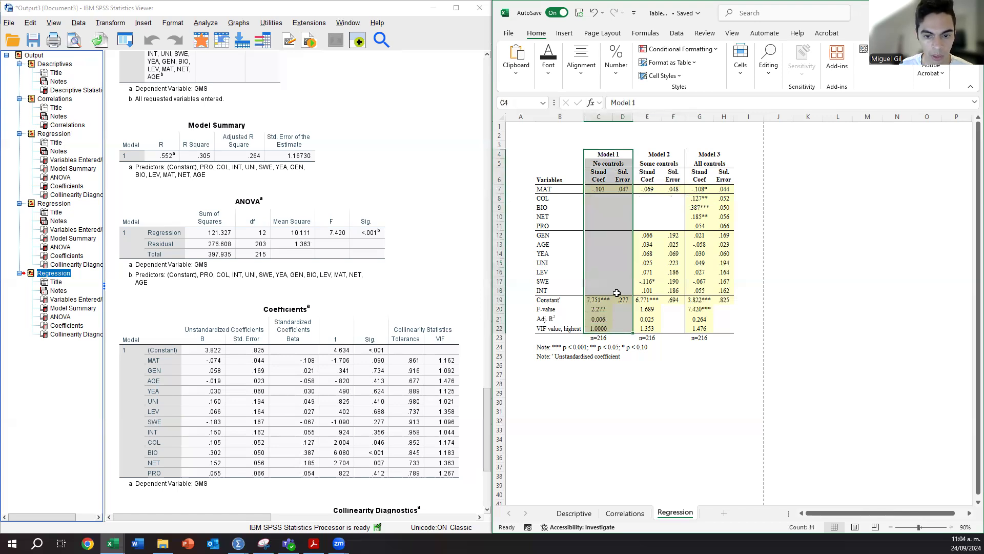
left_click(608, 308)
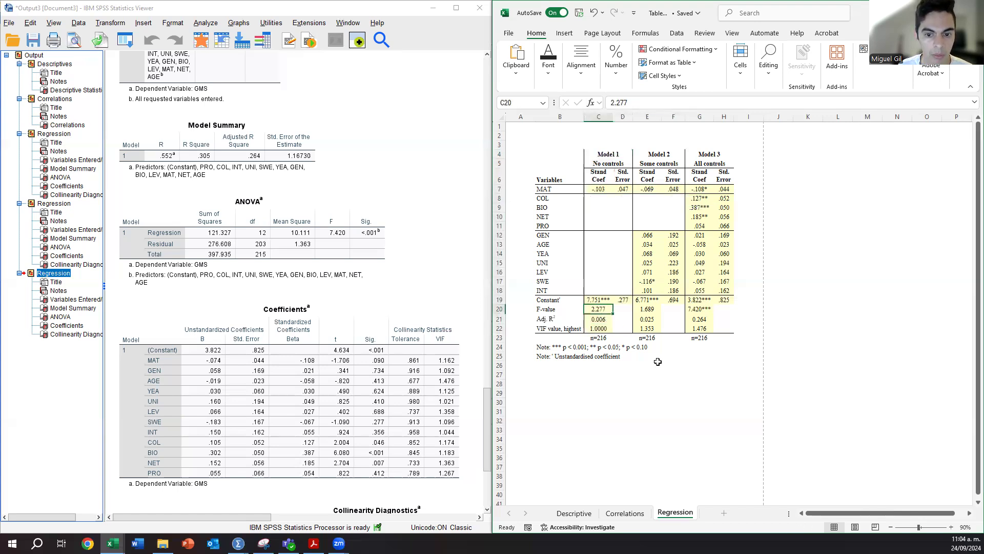
left_click_drag(670, 156, 660, 328)
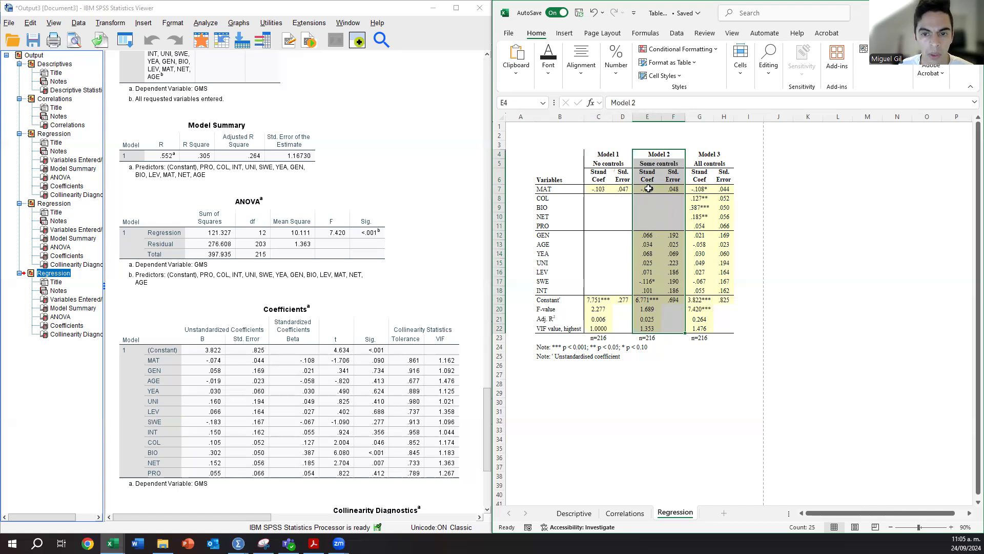
left_click_drag(649, 188, 673, 189)
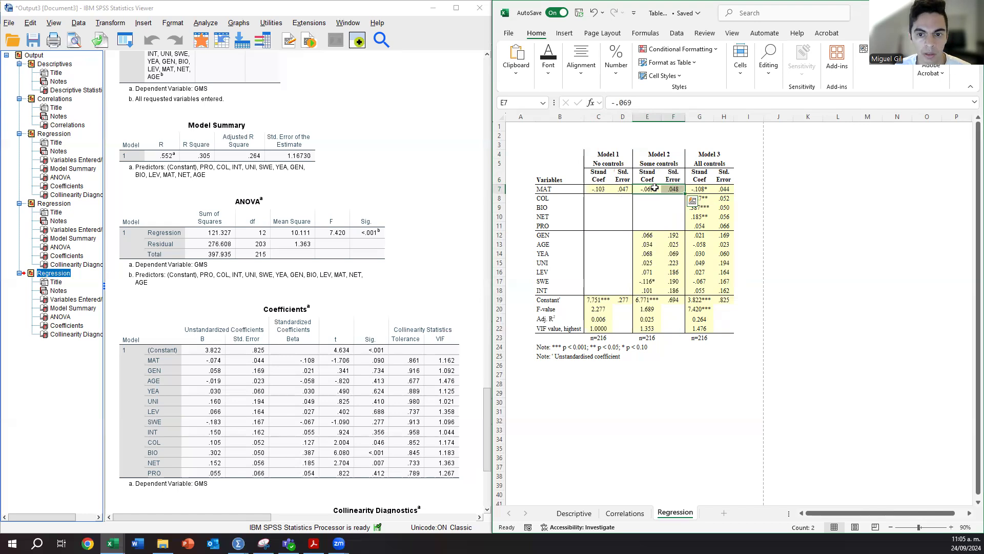
left_click_drag(710, 154, 739, 319)
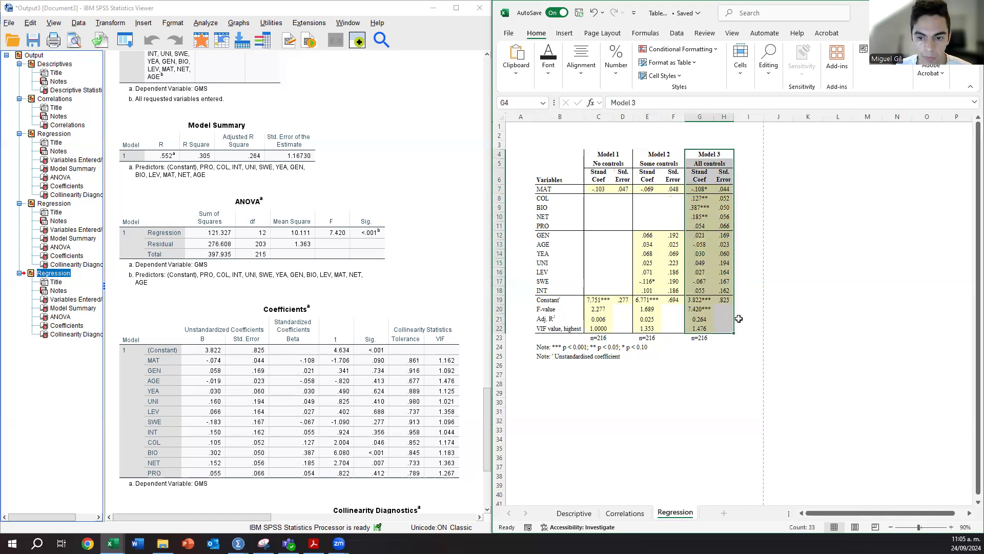
left_click(697, 190)
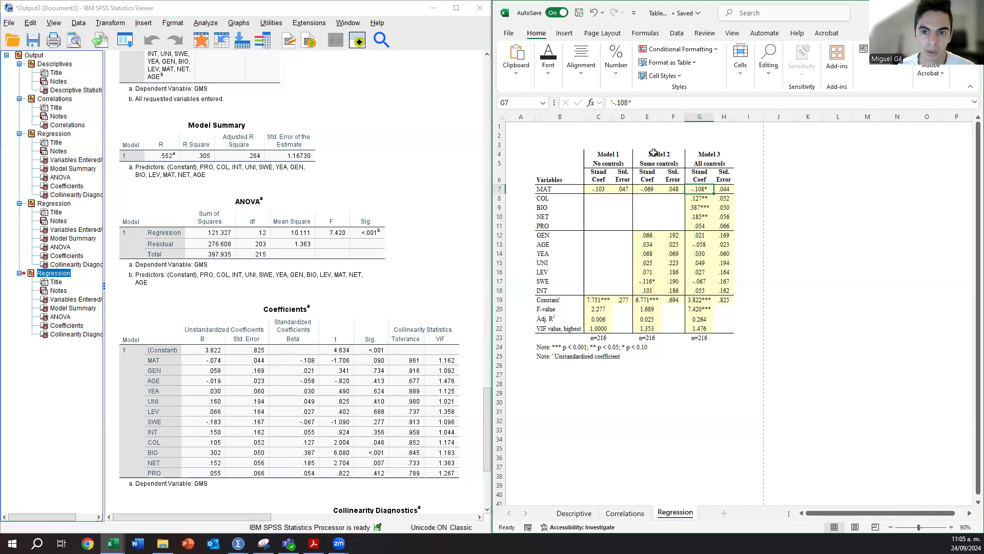
- Compare the Model 2 and Model 3 columns with each other and check Model 3's MAT coefficient
left_click_drag(651, 155, 713, 330)
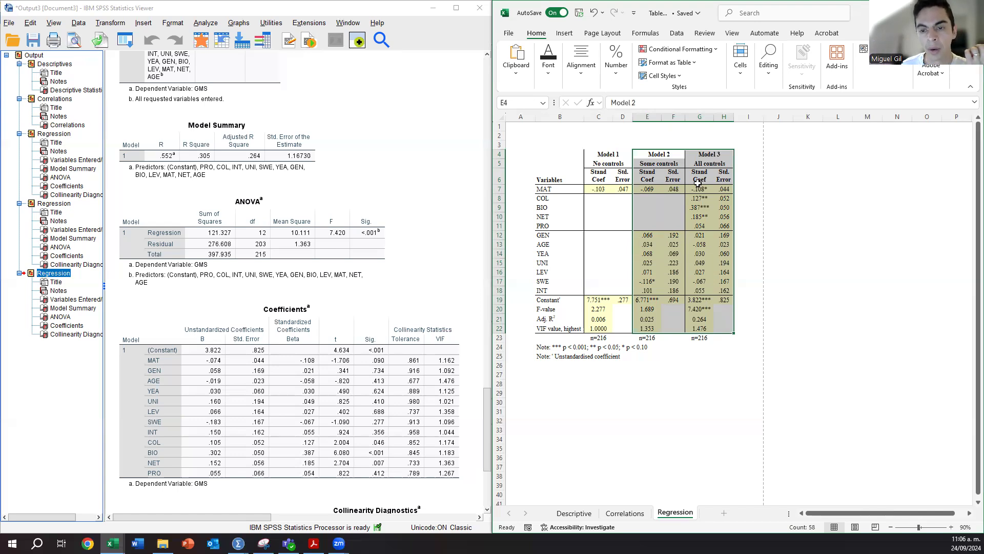
left_click_drag(709, 156, 713, 326)
left_click_drag(658, 156, 669, 331)
left_click_drag(707, 156, 710, 338)
left_click_drag(665, 154, 710, 339)
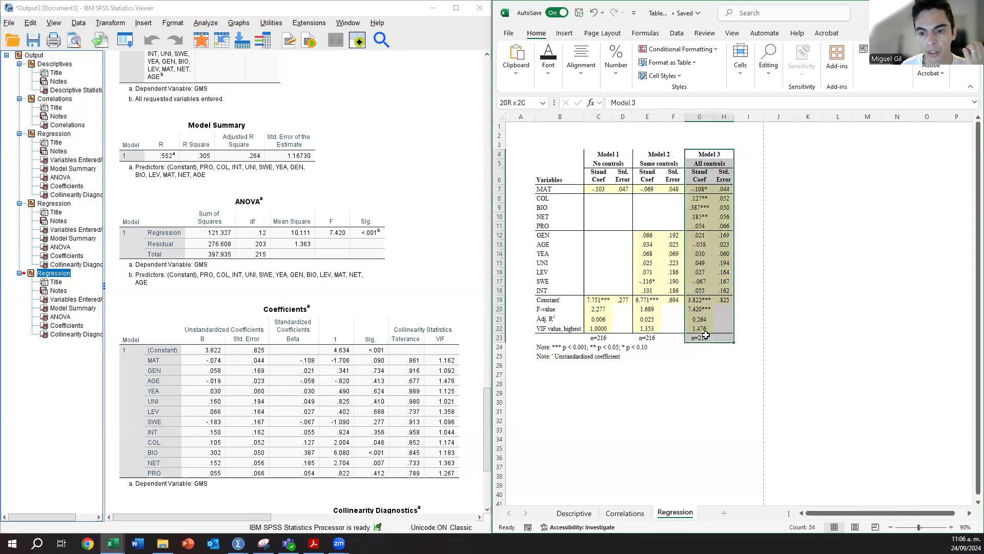
left_click(708, 189)
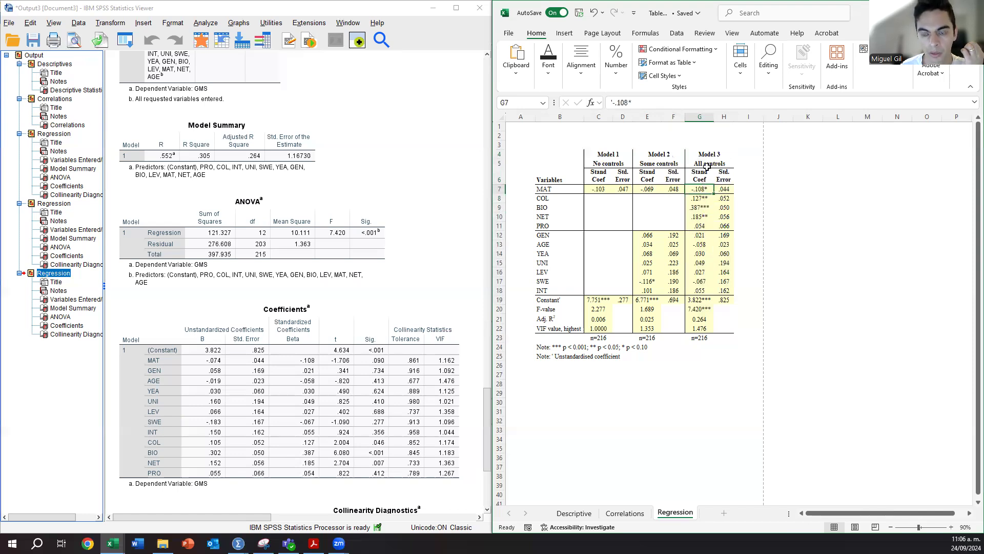
- Save the workbook containing the completed regression table and switch away from it
left_click(580, 20)
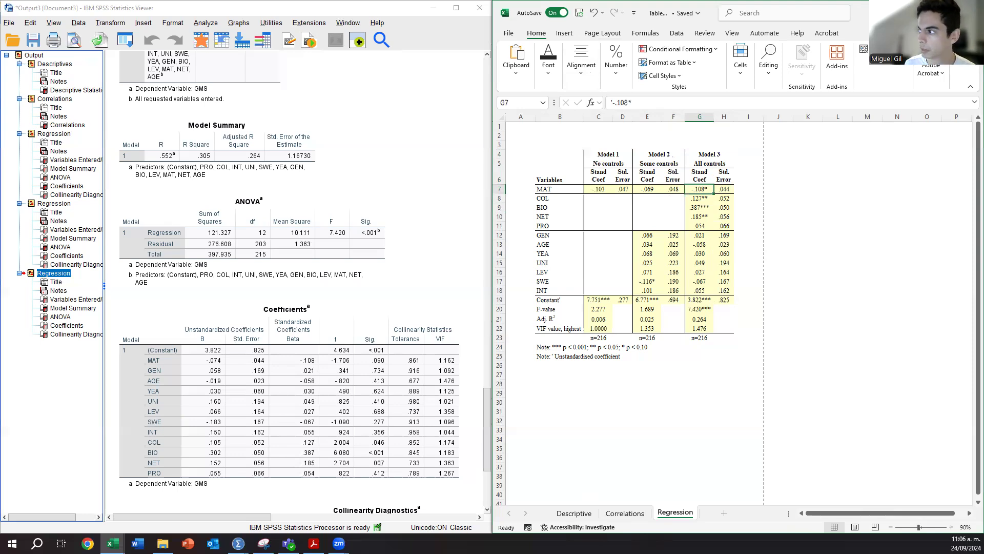
key("alt+Tab")
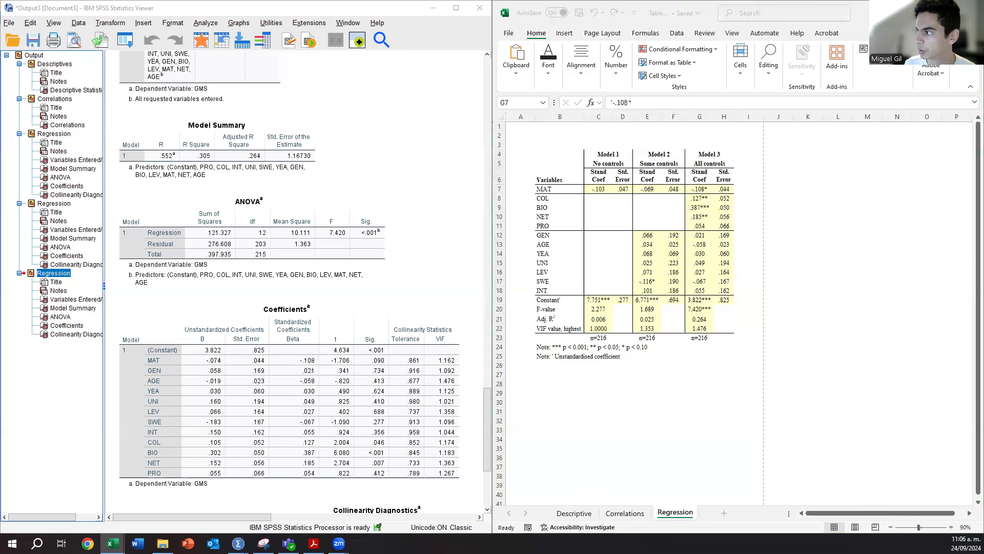